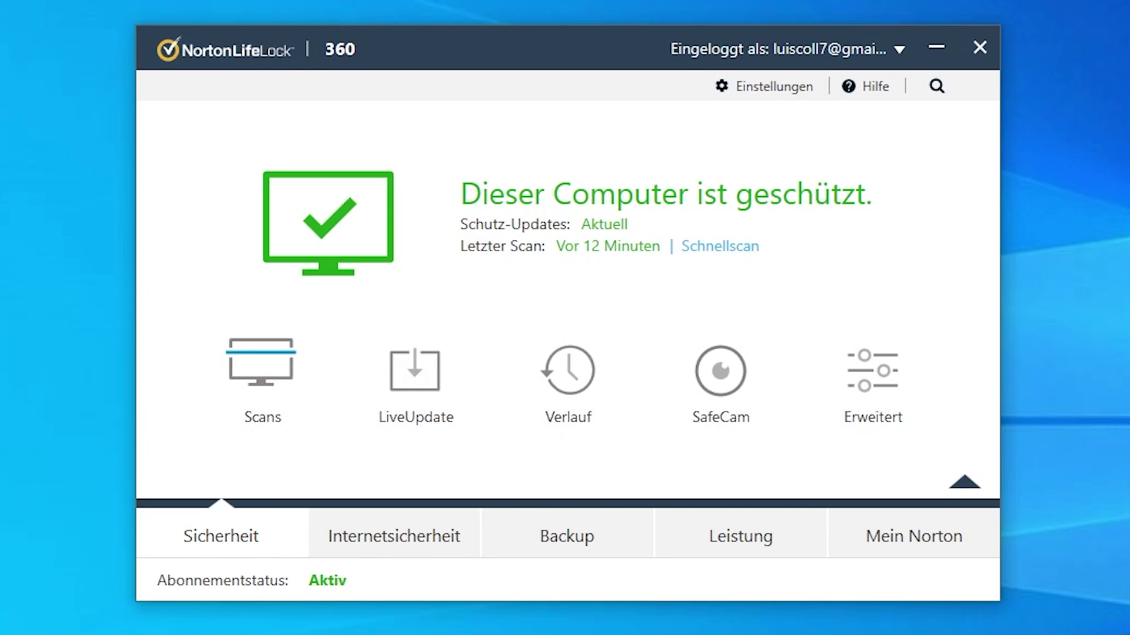
Start a Schnellscan from the available scans and tasks.
left_click(266, 391)
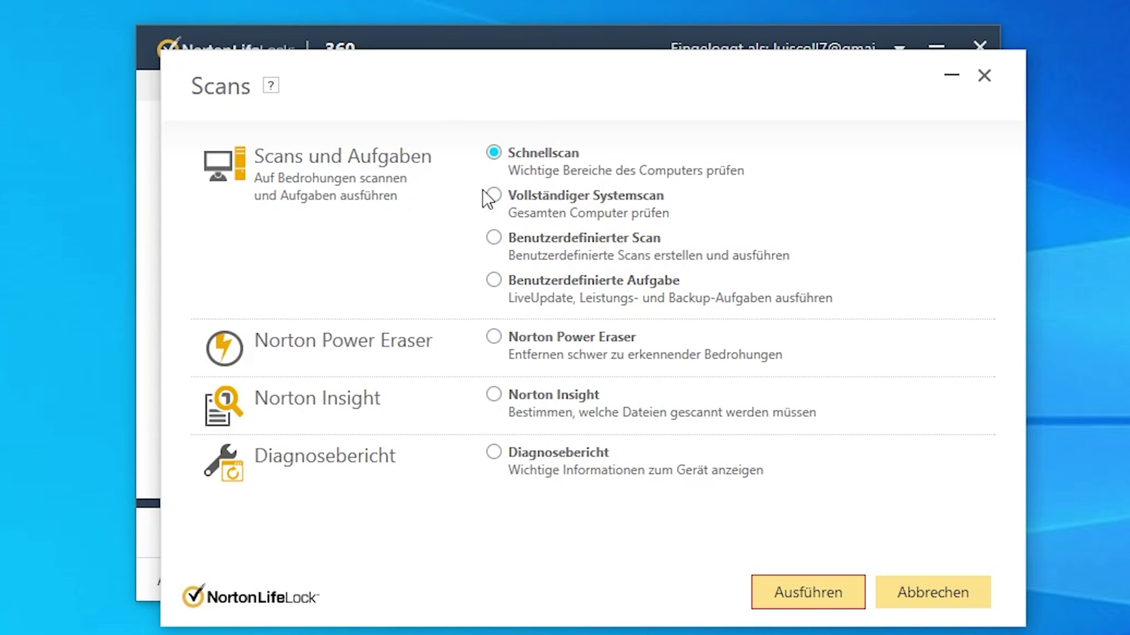
left_click(495, 236)
left_click(493, 288)
left_click(498, 154)
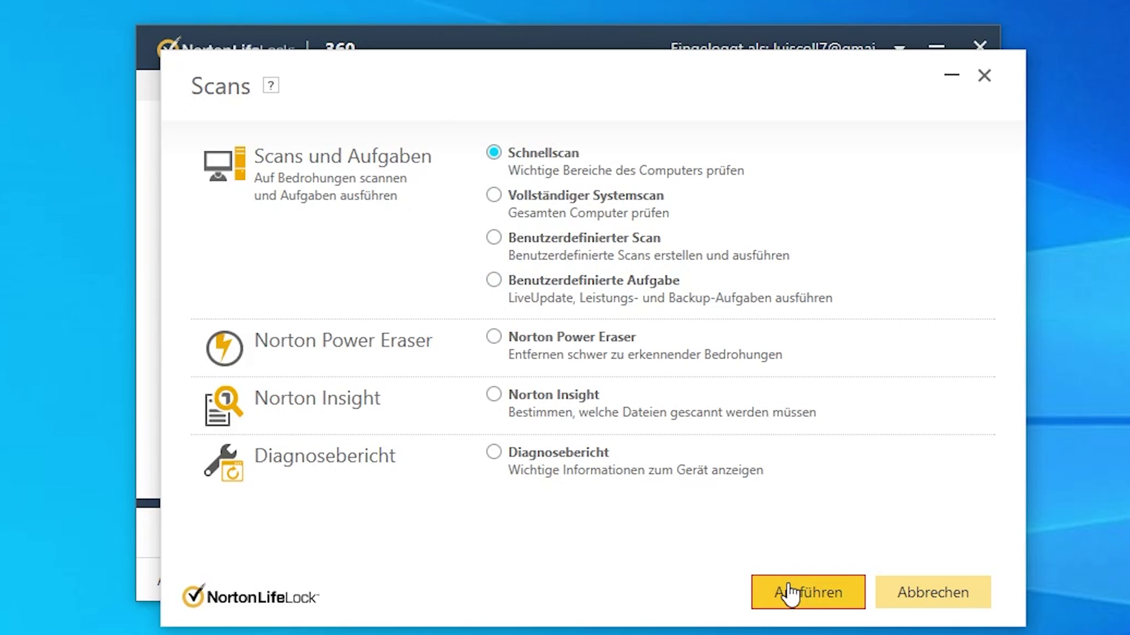
left_click(796, 592)
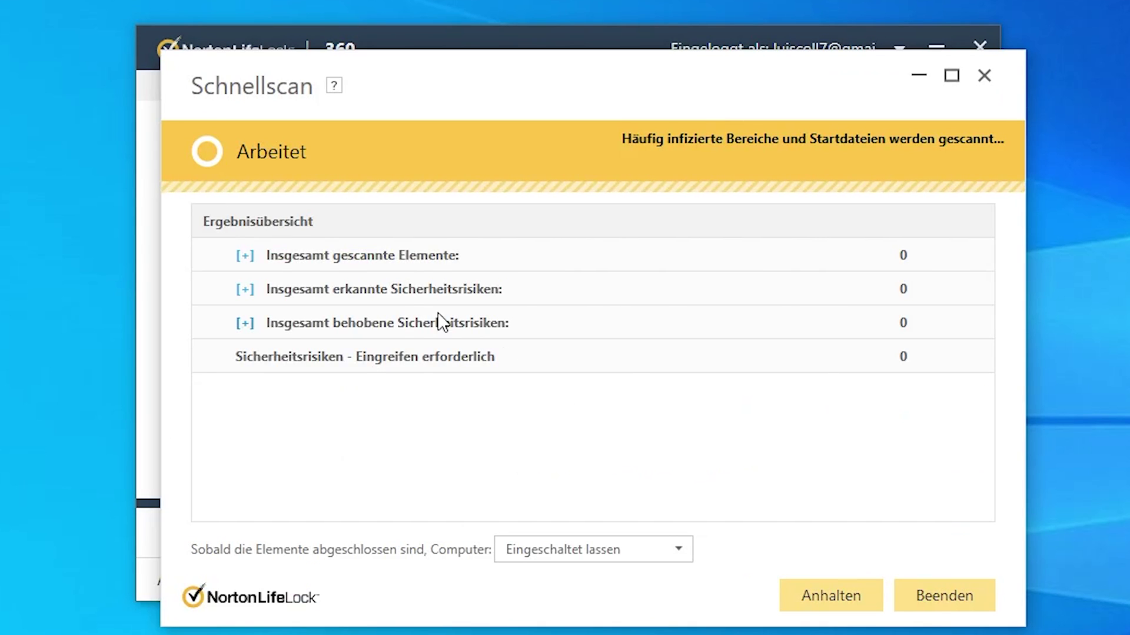
Expand the scanned elements, detected risks and resolved risks in the Schnellscan results overview and examine their entries.
left_click(246, 255)
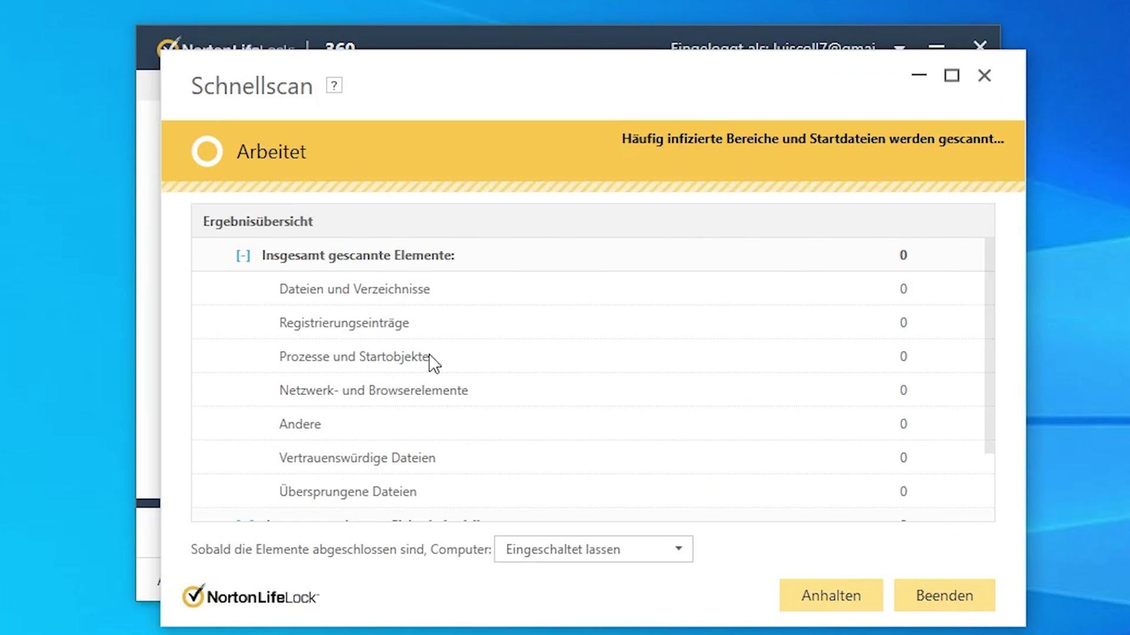
scroll(429, 303, "down", 2)
scroll(391, 376, "down", 1)
scroll(751, 343, "up", 3)
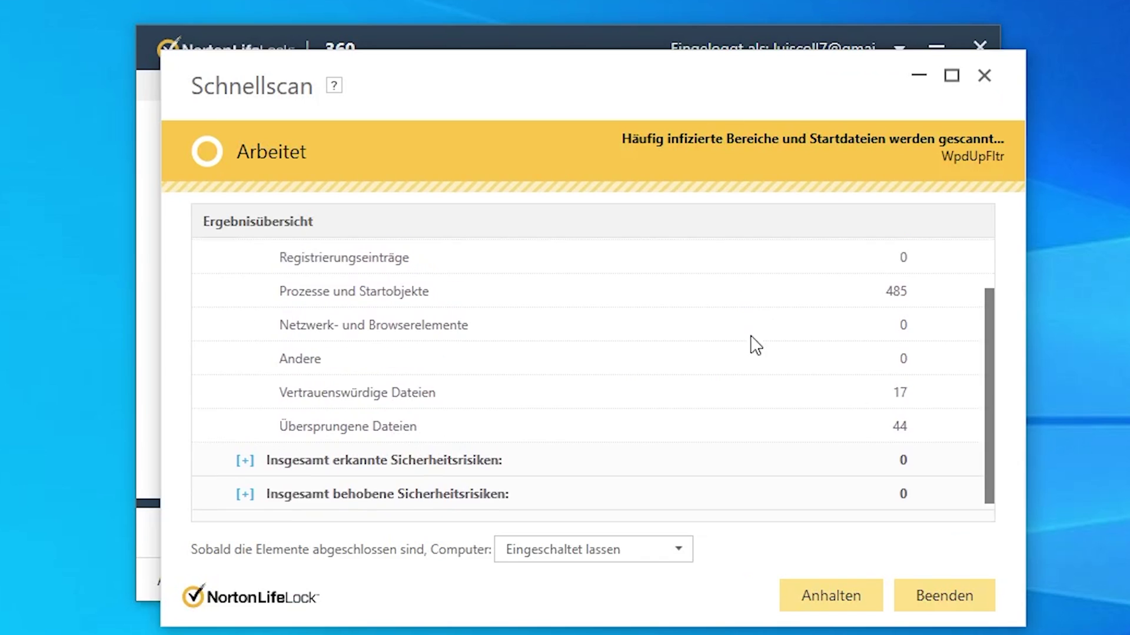
scroll(375, 333, "down", 2)
left_click(243, 461)
left_click(246, 462)
left_click(250, 465)
scroll(343, 466, "down", 2)
left_click(245, 471)
scroll(283, 471, "down", 1)
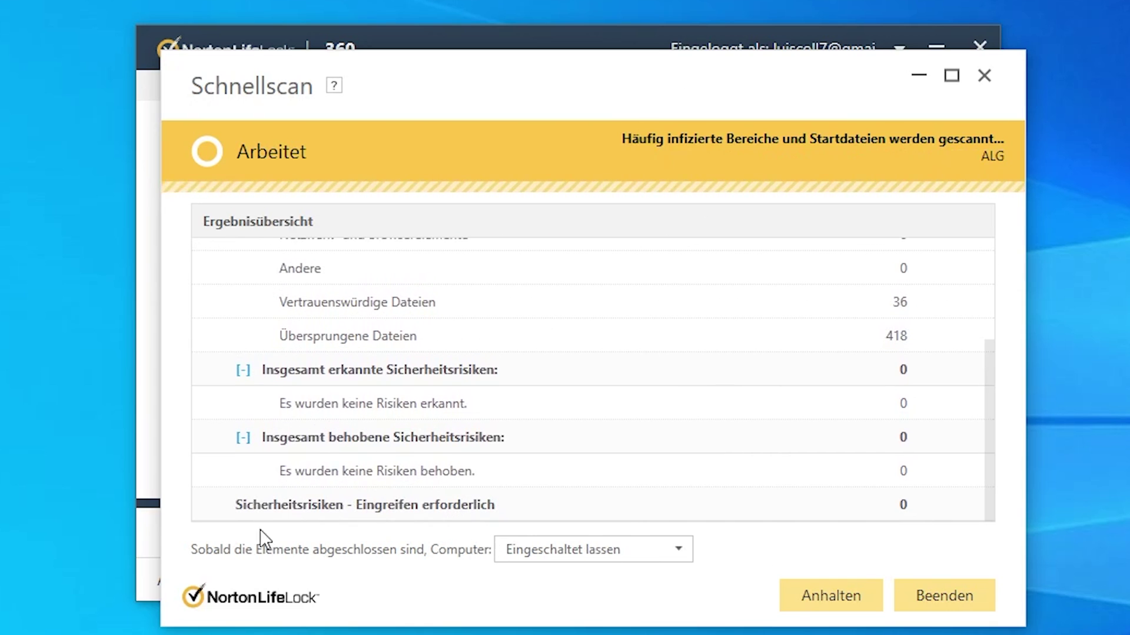
Check the computer's after-scan options, keep Eingeschaltet lassen, and abort the running Schnellscan.
left_click_drag(506, 81, 487, 61)
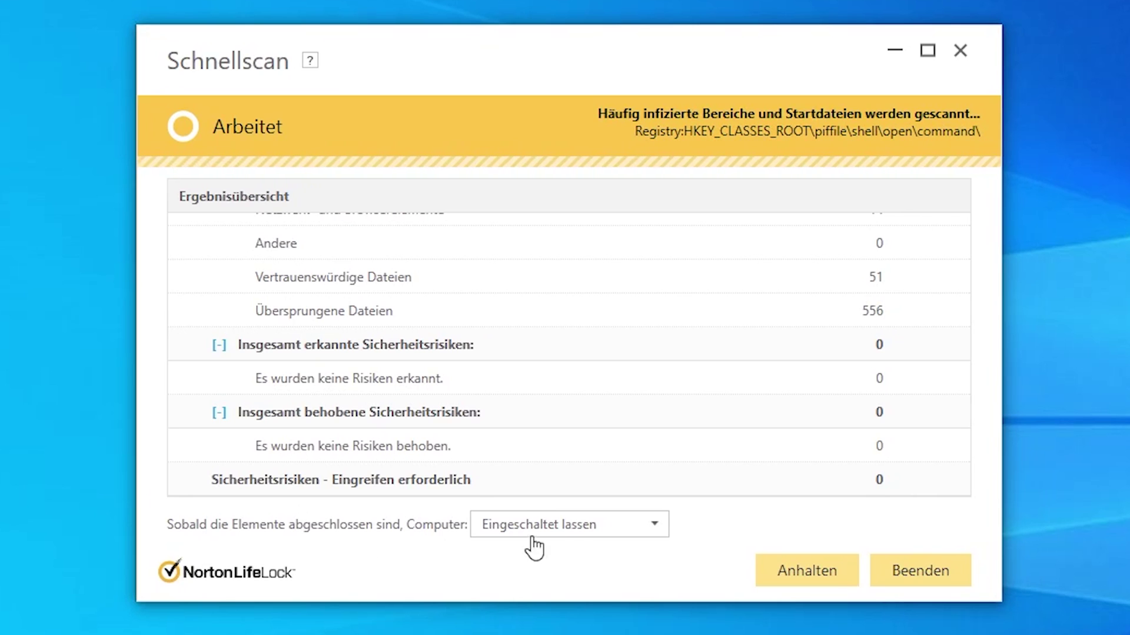
left_click(565, 525)
left_click(718, 550)
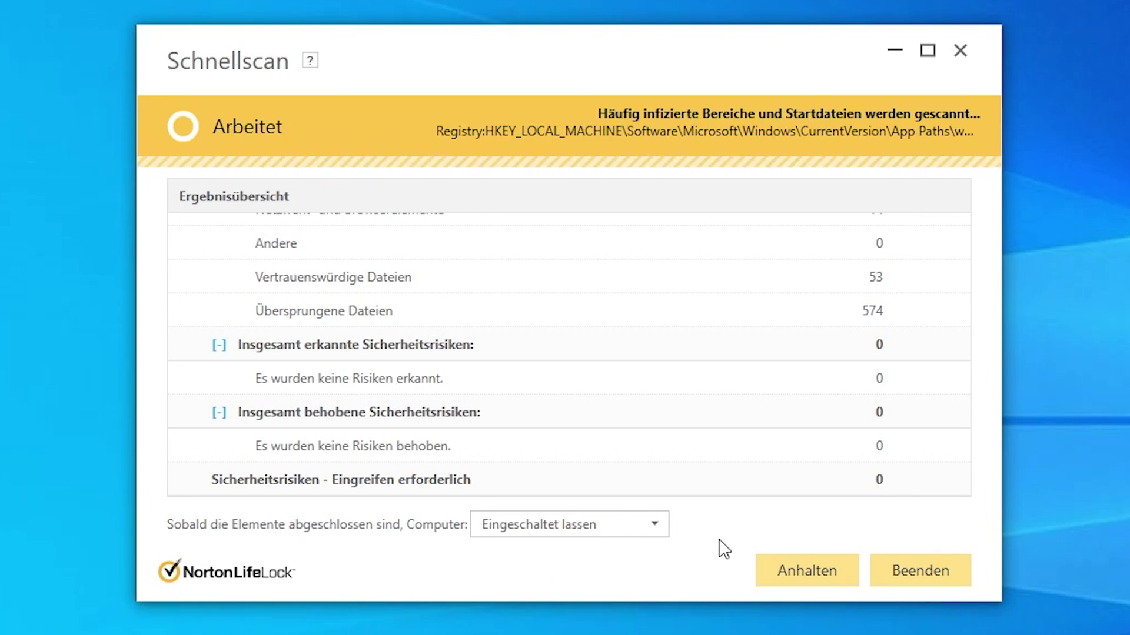
left_click(625, 530)
left_click(564, 583)
left_click(549, 533)
left_click(580, 556)
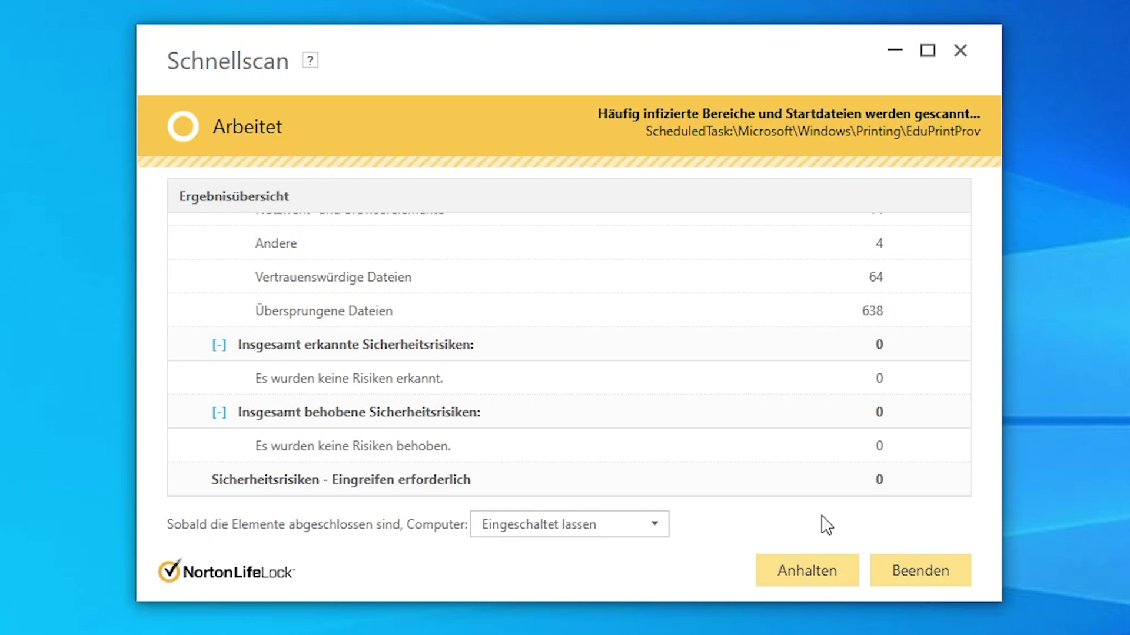
left_click(904, 578)
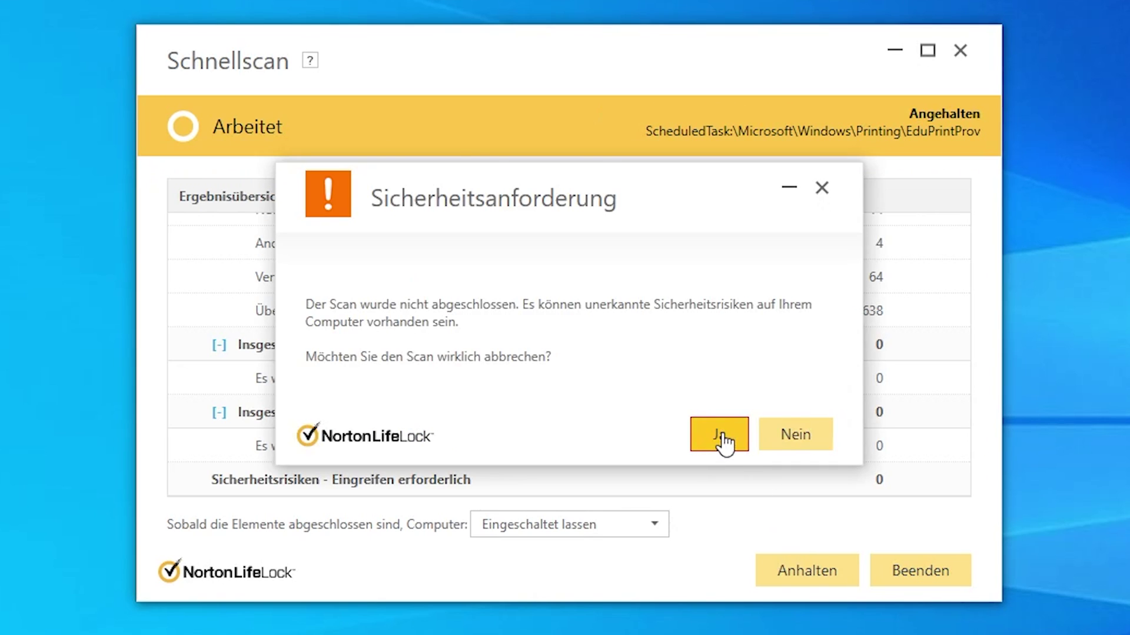
left_click(722, 438)
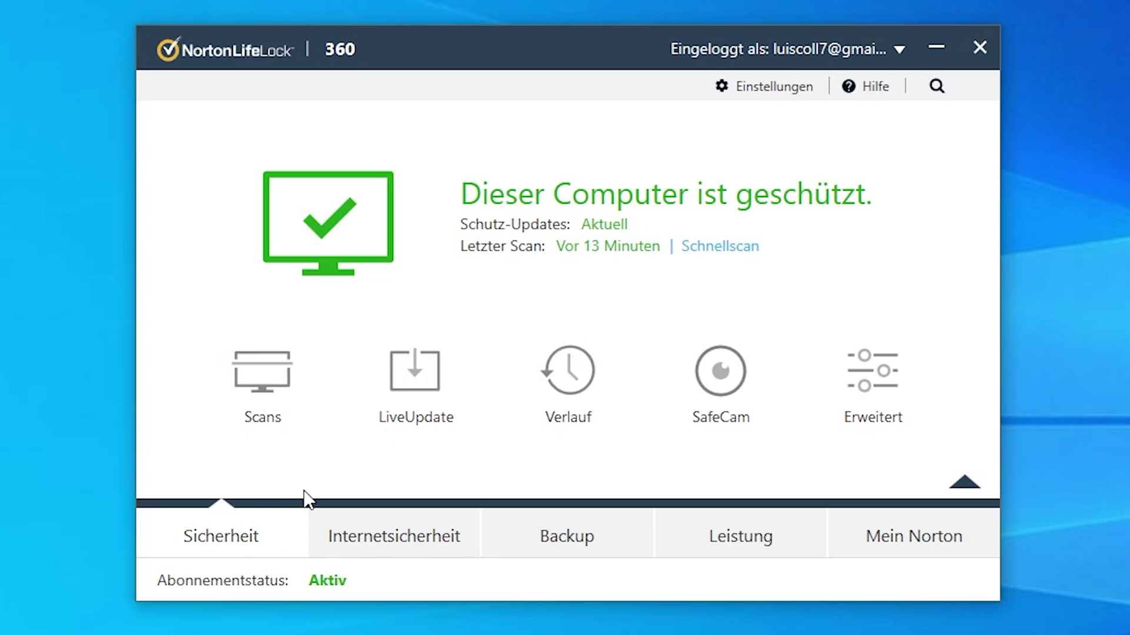
Launch Norton Power Eraser from the scans, allow it to make changes to the device, and exit it at its introductory notice.
left_click(274, 397)
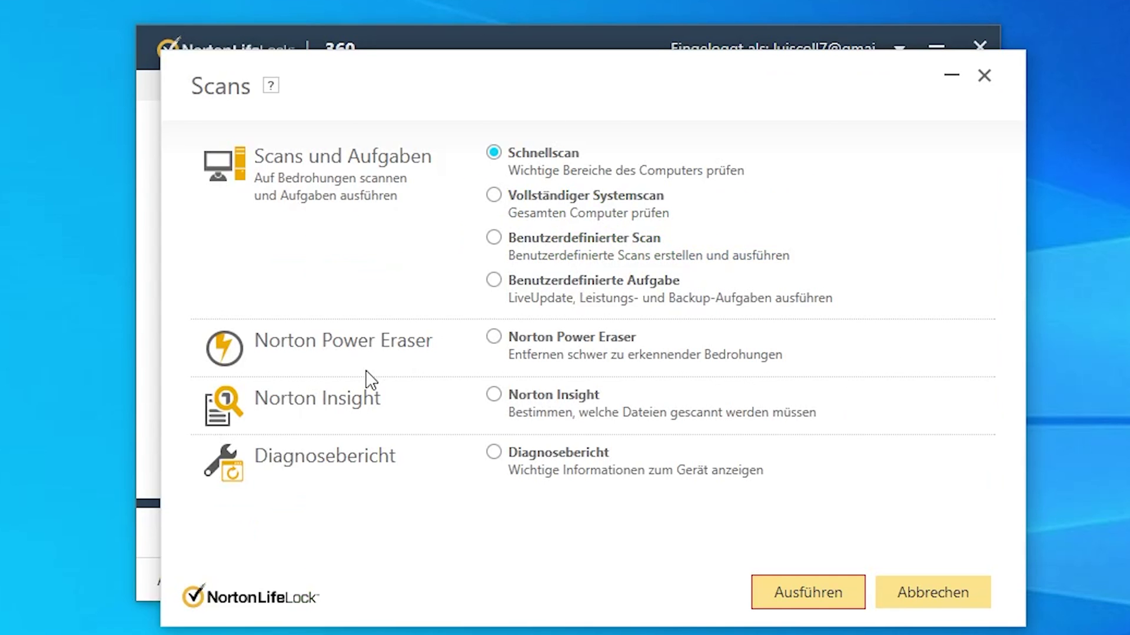
left_click(494, 339)
left_click(791, 603)
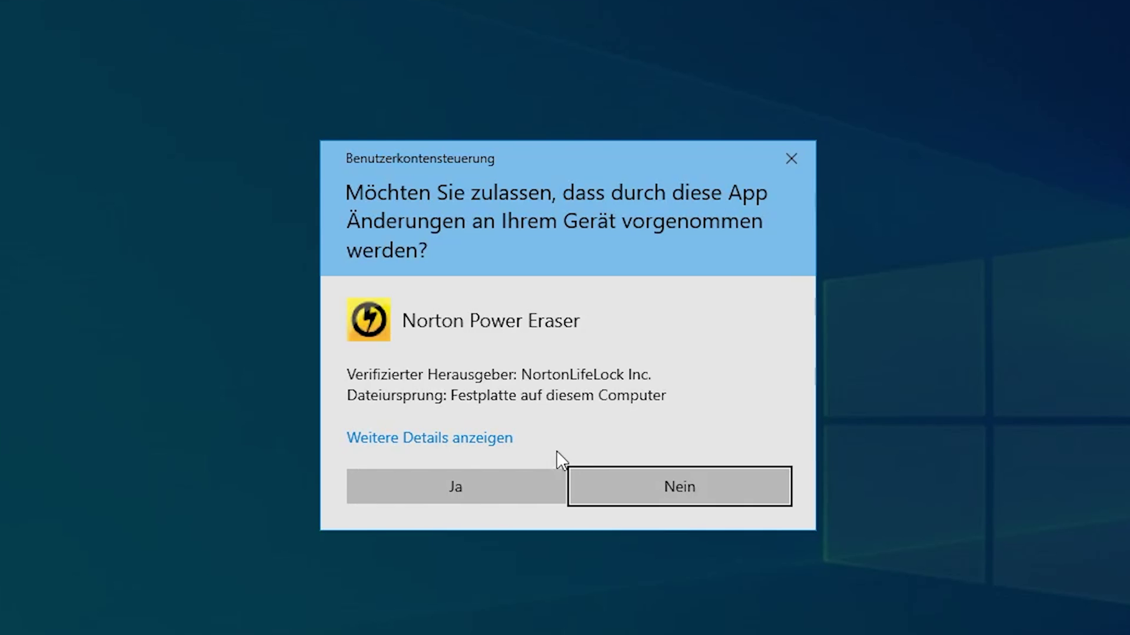
left_click(459, 486)
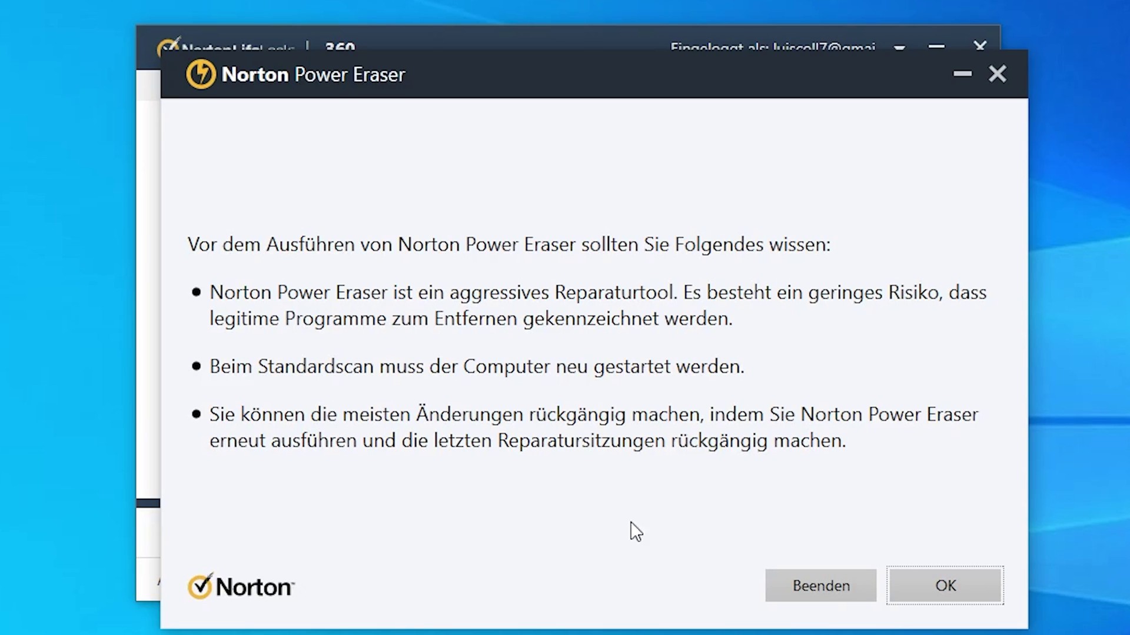
left_click(833, 593)
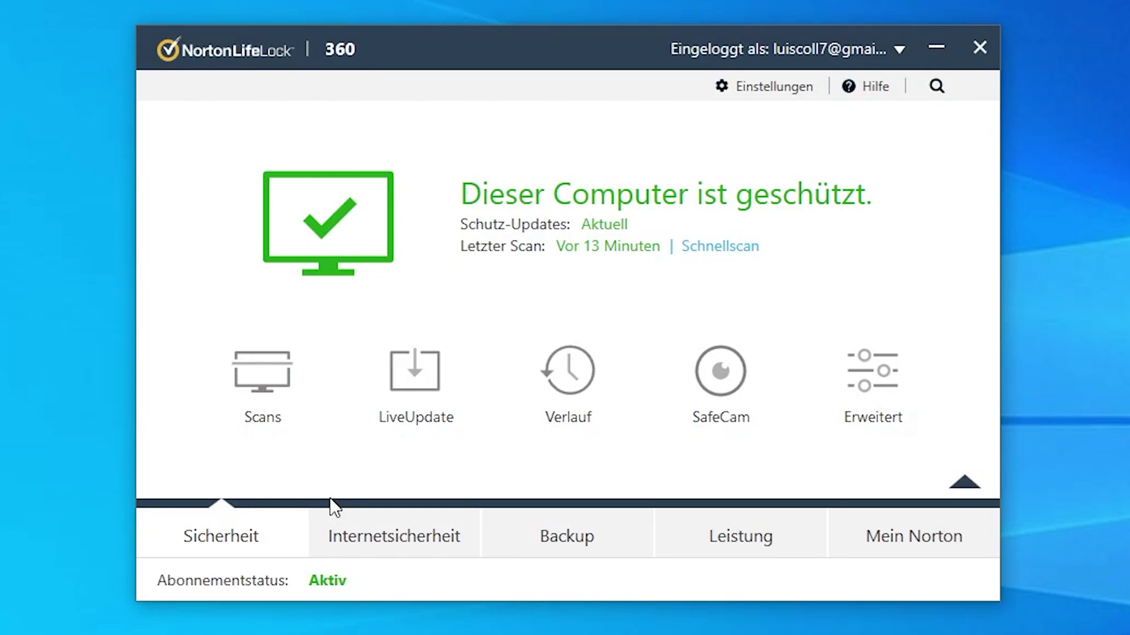
Run Norton Insight, look at its Community-Nutzung and Norton-Netzwerk views, and return to Vertrauensstufe.
left_click(257, 388)
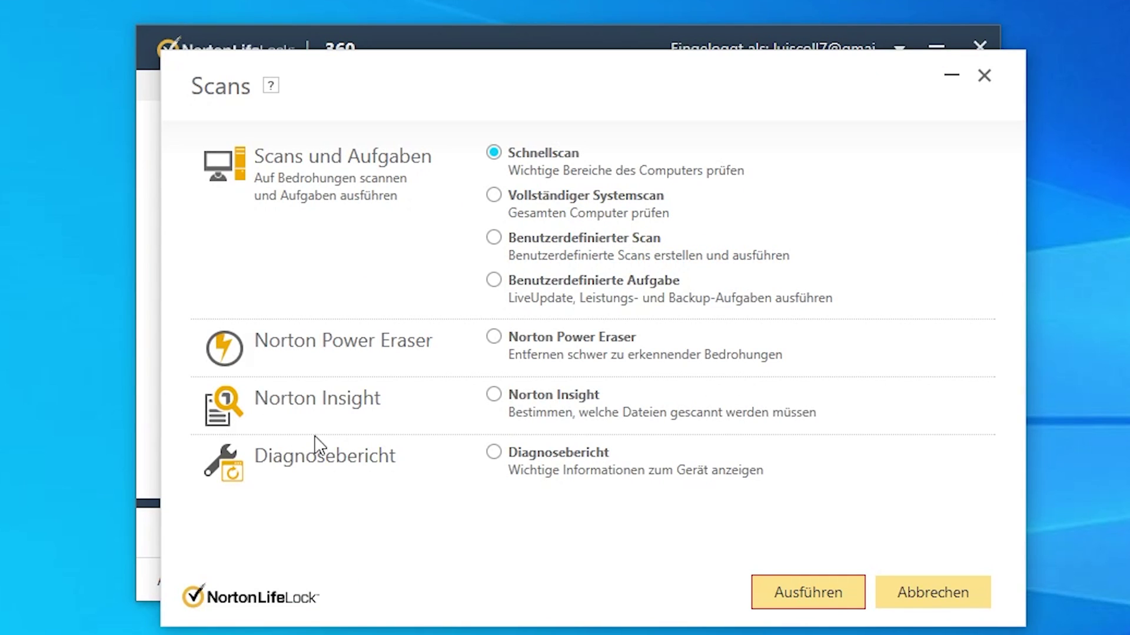
left_click(494, 402)
left_click(791, 594)
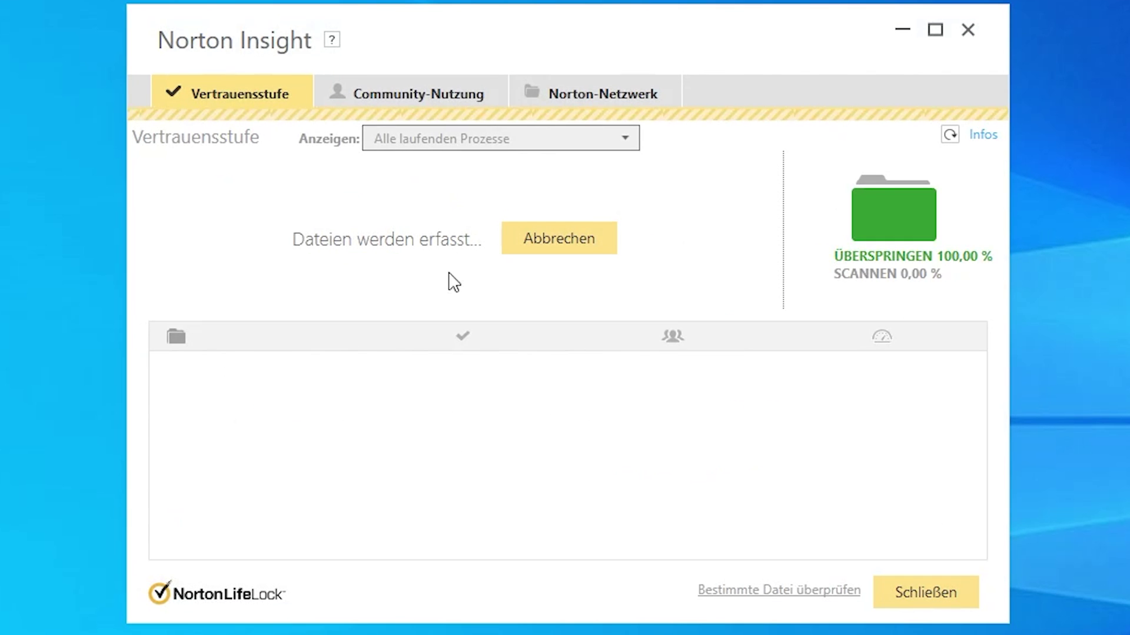
left_click(398, 93)
left_click(586, 97)
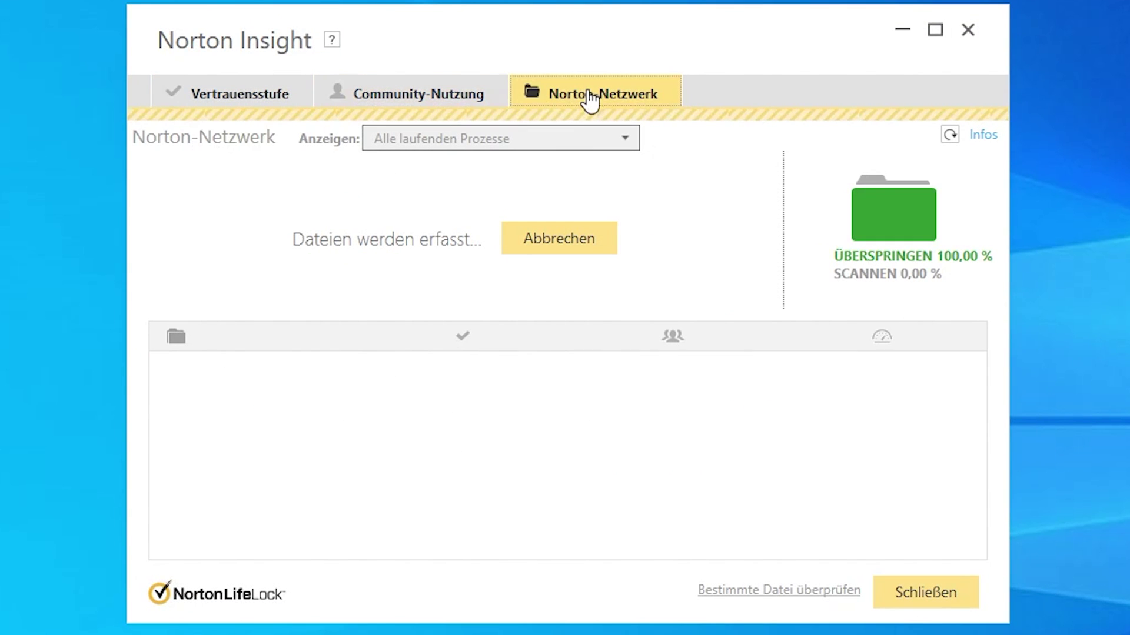
left_click(230, 110)
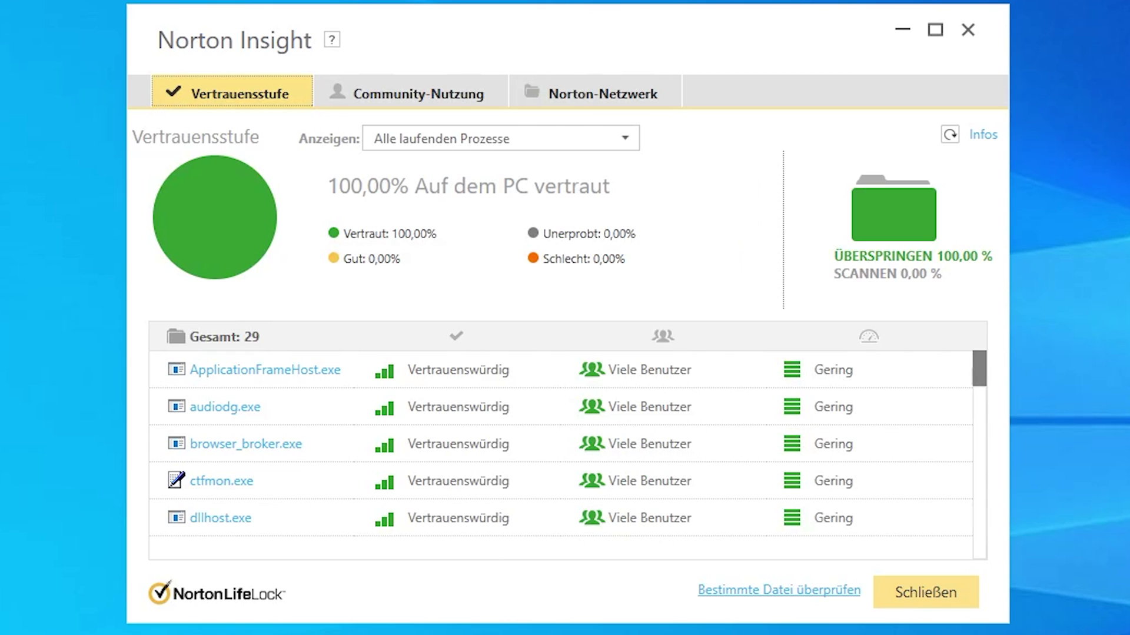
Examine the trust level, community usage and resource load of the running processes in the Norton Insight list.
scroll(561, 444, "down", 7)
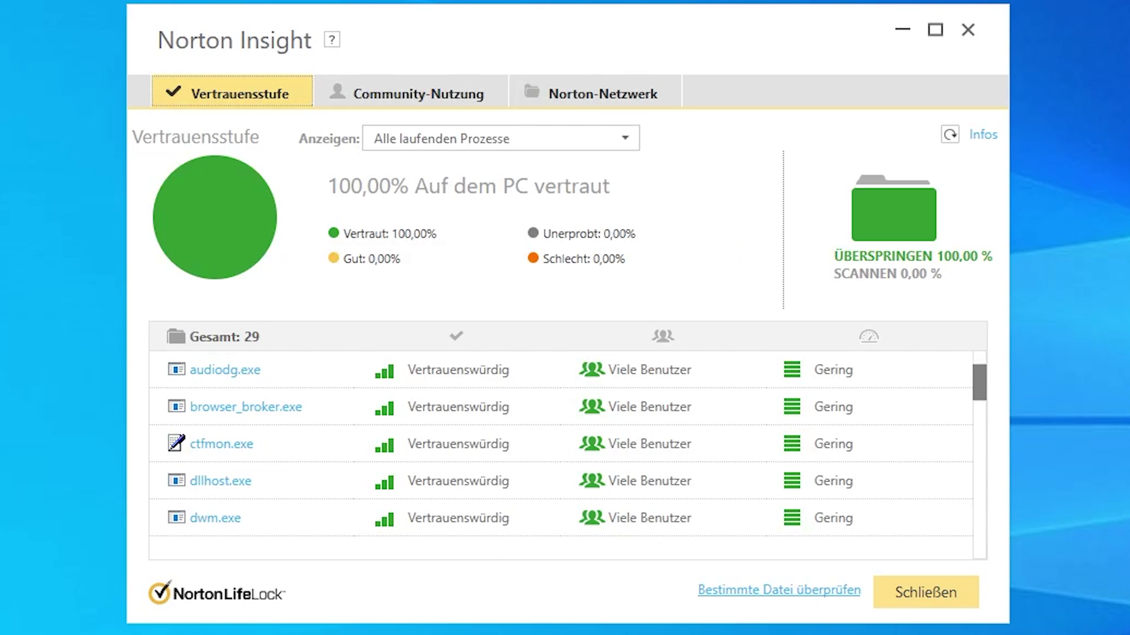
scroll(560, 444, "down", 6)
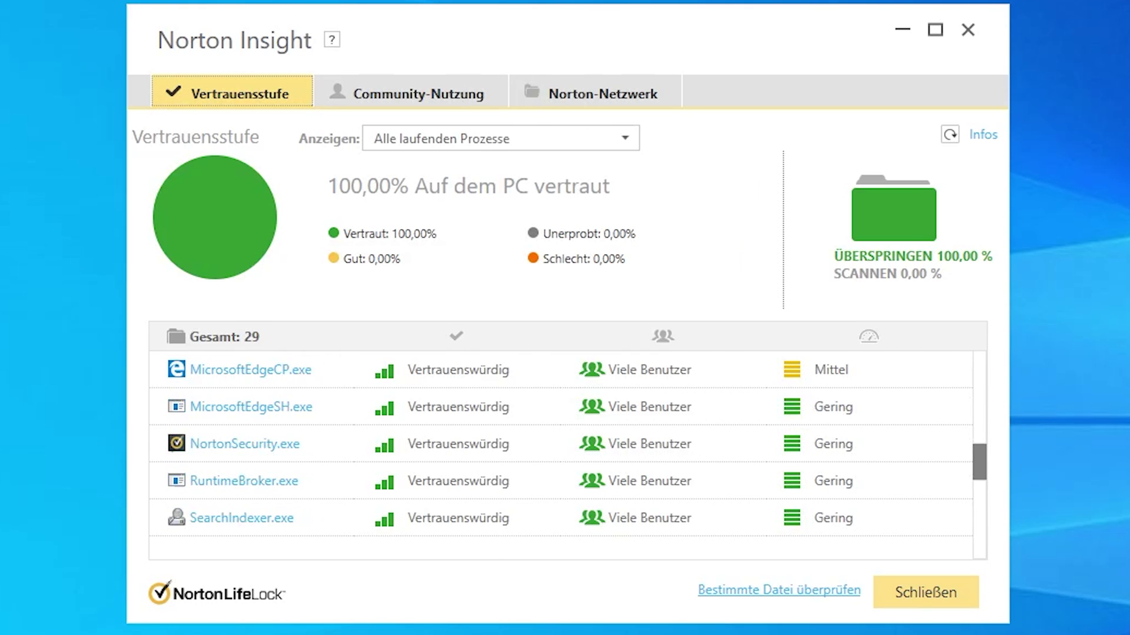
scroll(561, 444, "down", 2)
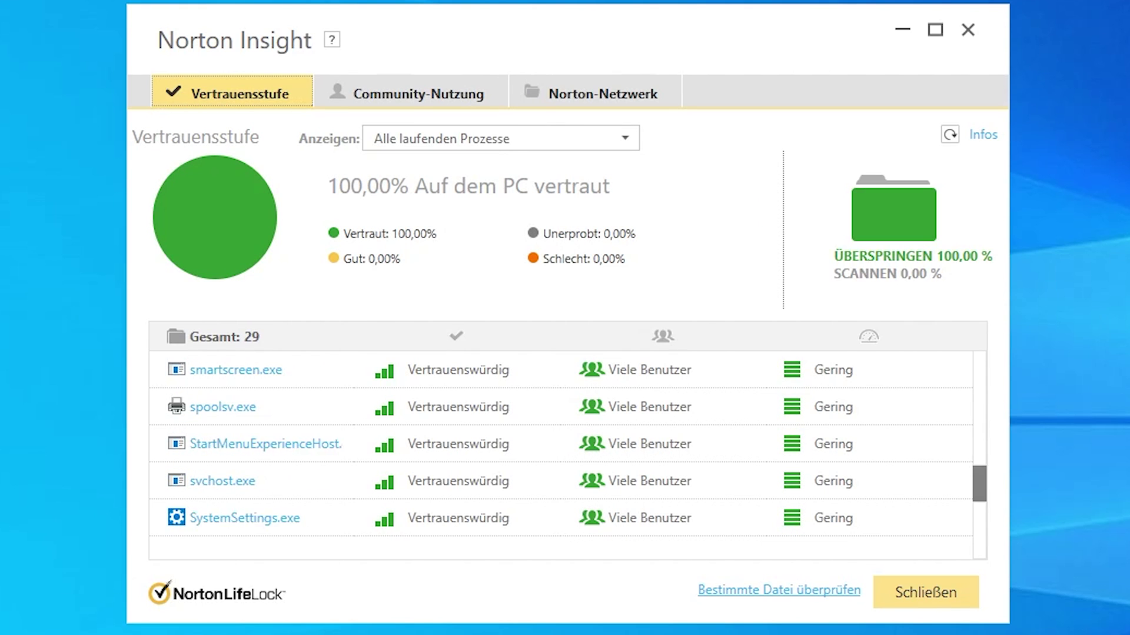
scroll(561, 444, "up", 8)
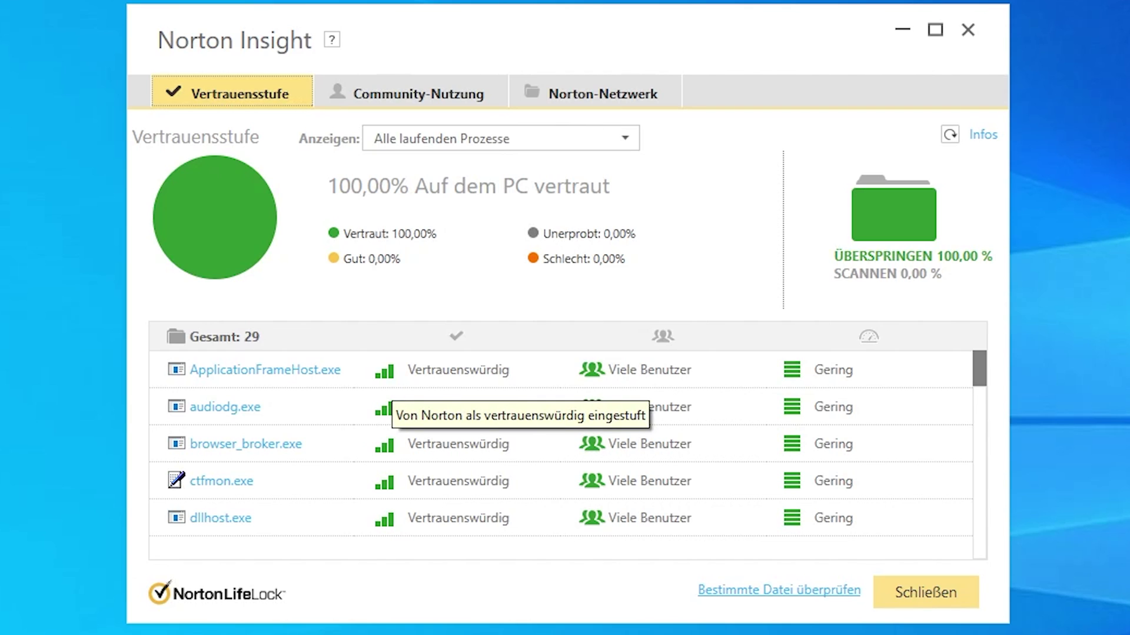
scroll(559, 444, "down", 4)
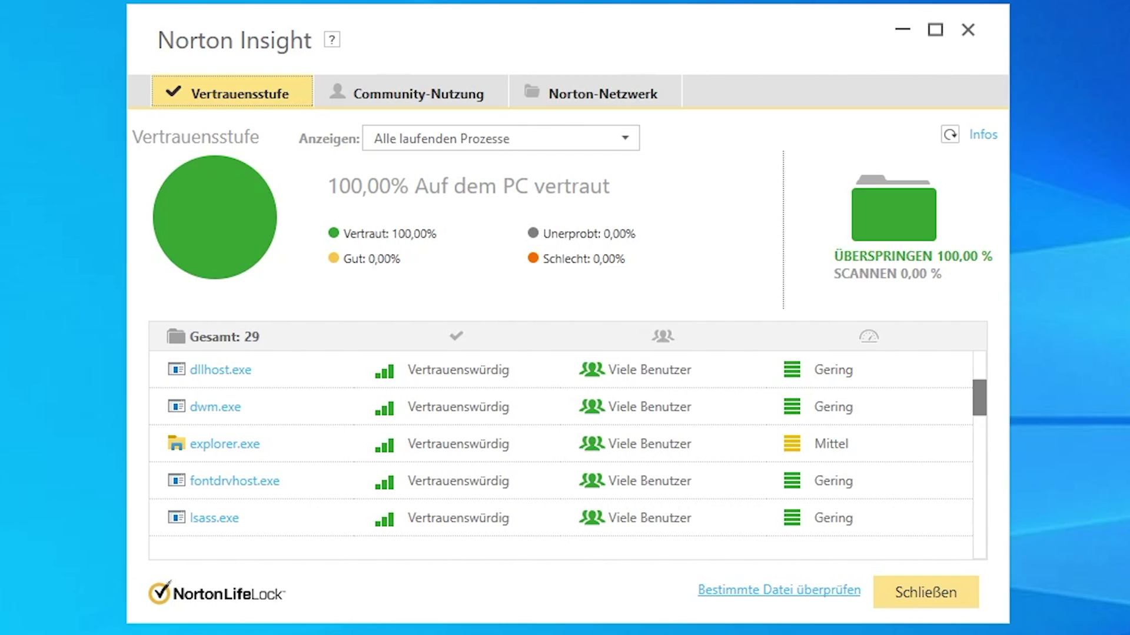
scroll(559, 444, "down", 7)
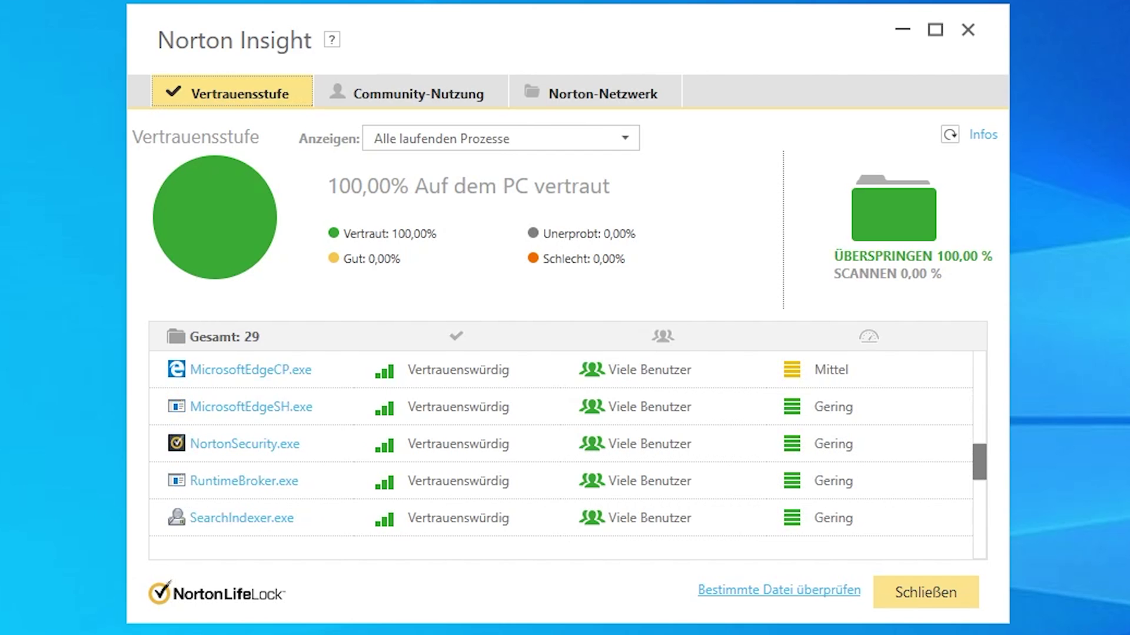
scroll(559, 444, "down", 6)
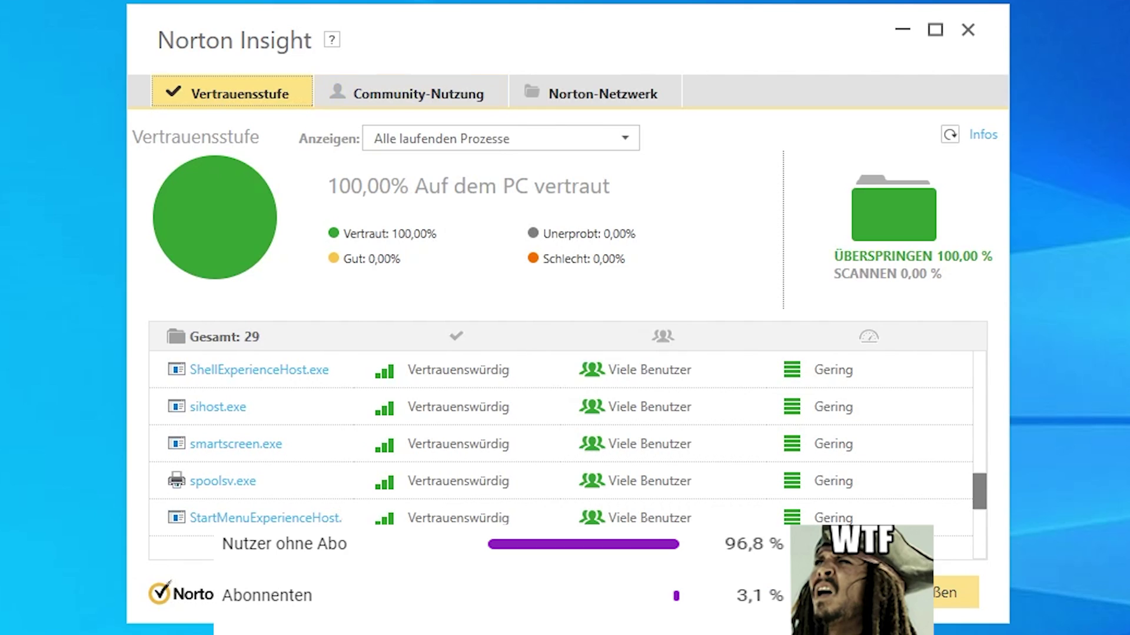
Review the Community-Nutzung, Norton-Netzwerk and Vertrauensstufe statistics in Norton Insight and close it.
left_click(382, 95)
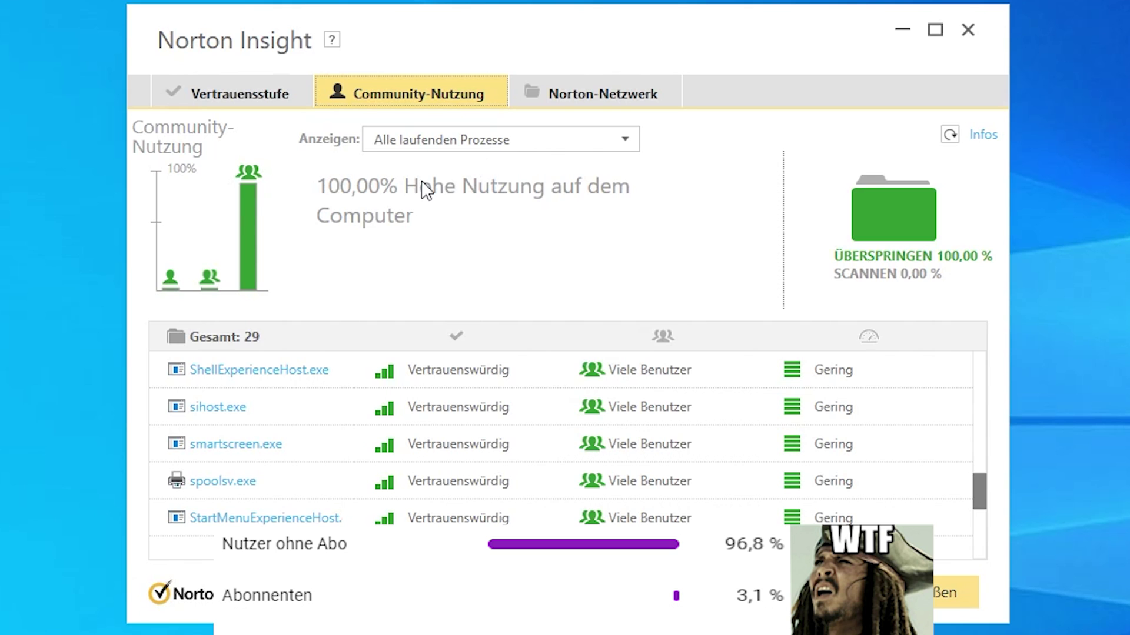
left_click(601, 99)
left_click(398, 99)
left_click(581, 115)
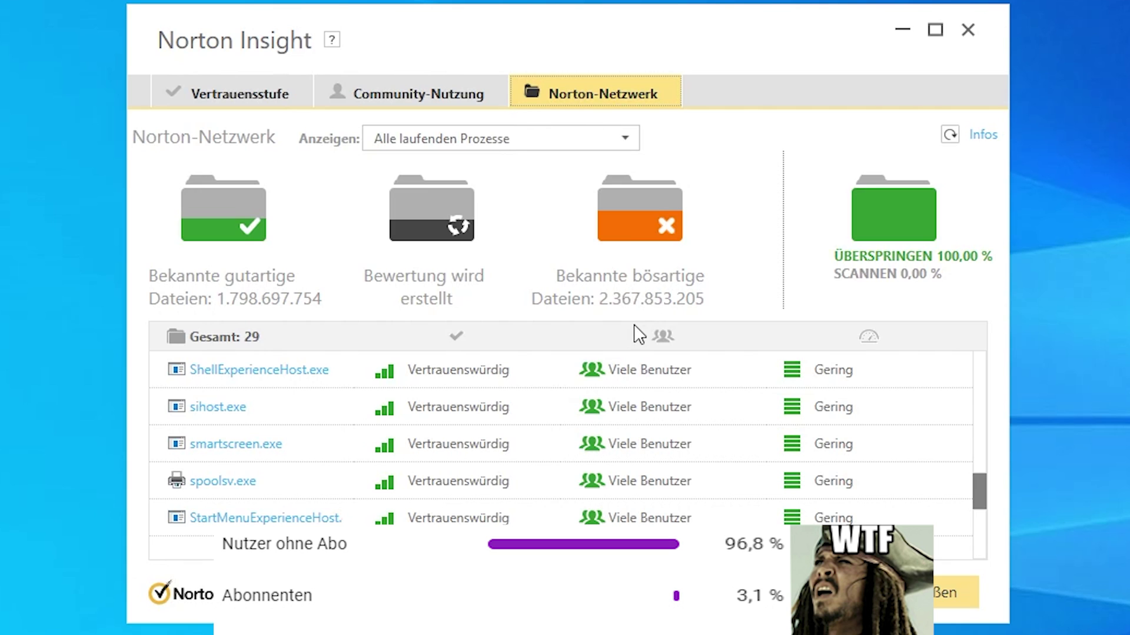
left_click(232, 100)
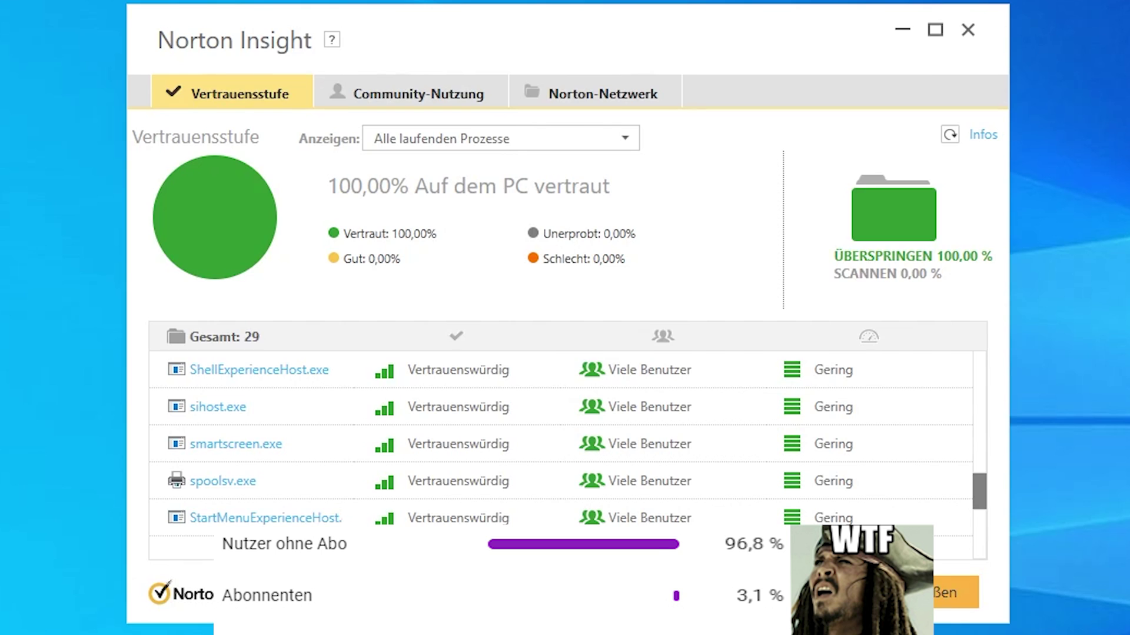
left_click(912, 593)
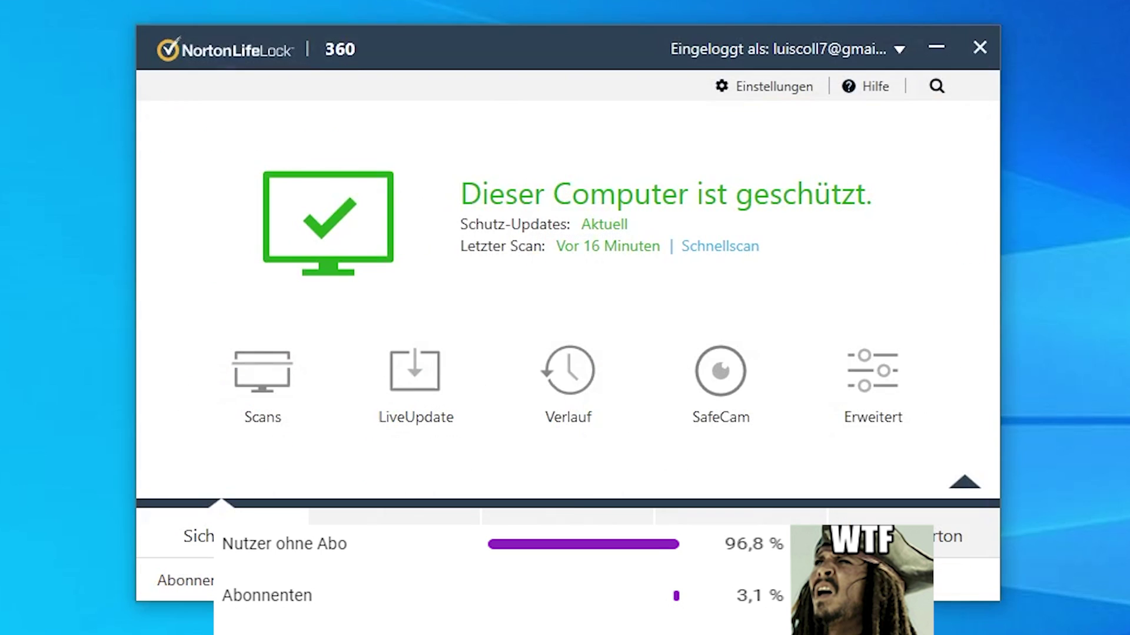
Generate a Diagnosebericht for the computer from the scans.
left_click(300, 432)
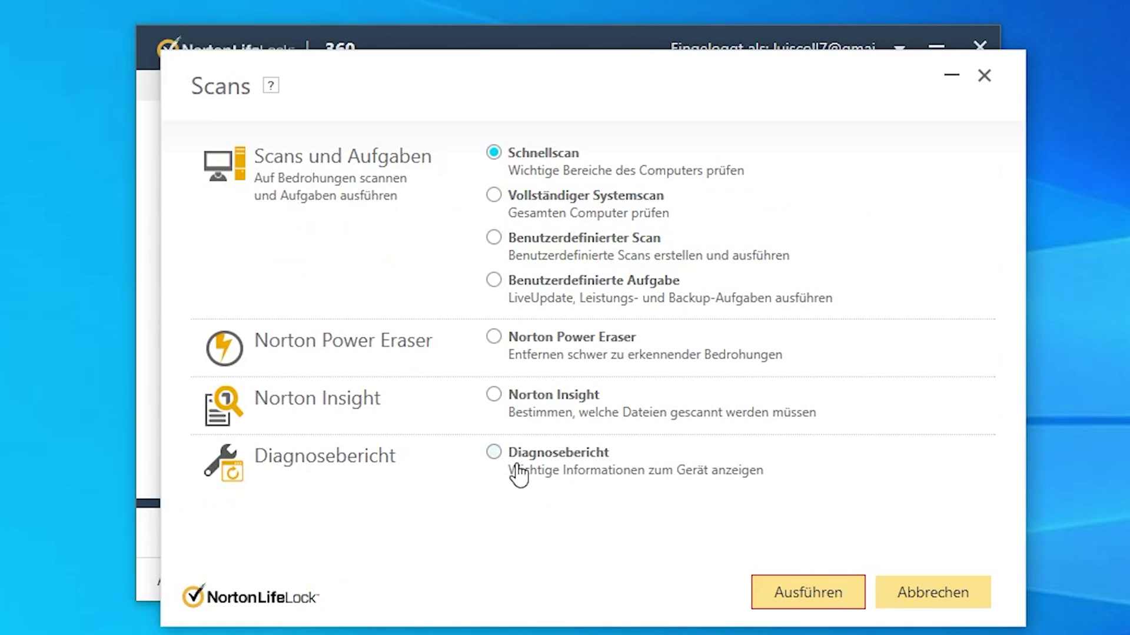
left_click(497, 469)
left_click(790, 589)
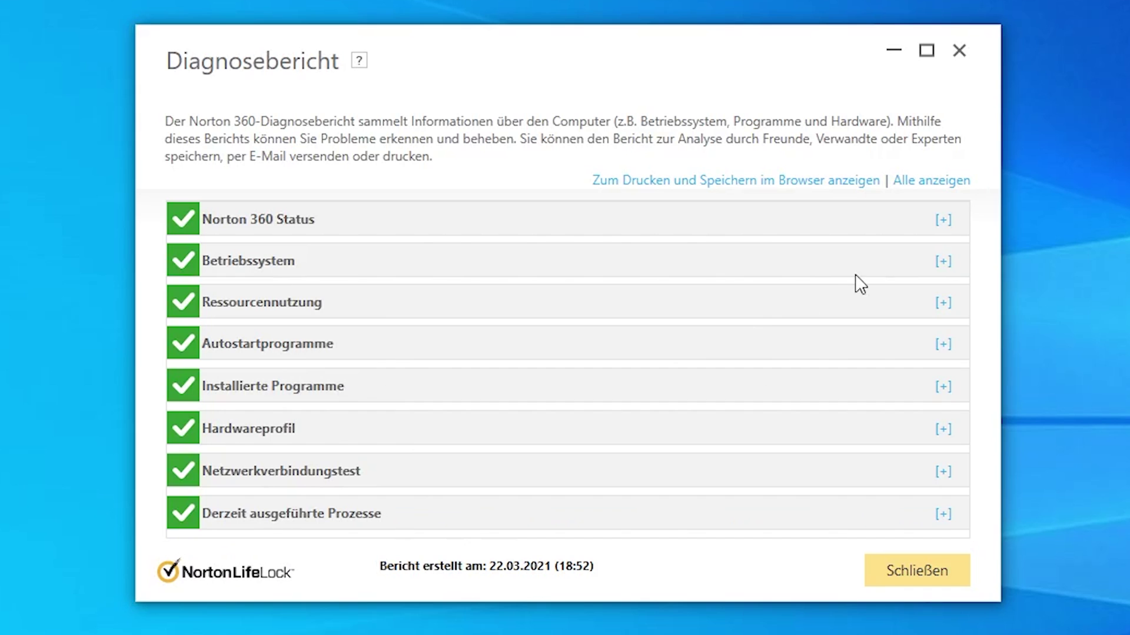
Review the Norton 360 Status section of the diagnostic report, collapse it, and expand the Betriebssystem section.
left_click(943, 220)
scroll(903, 303, "down", 1)
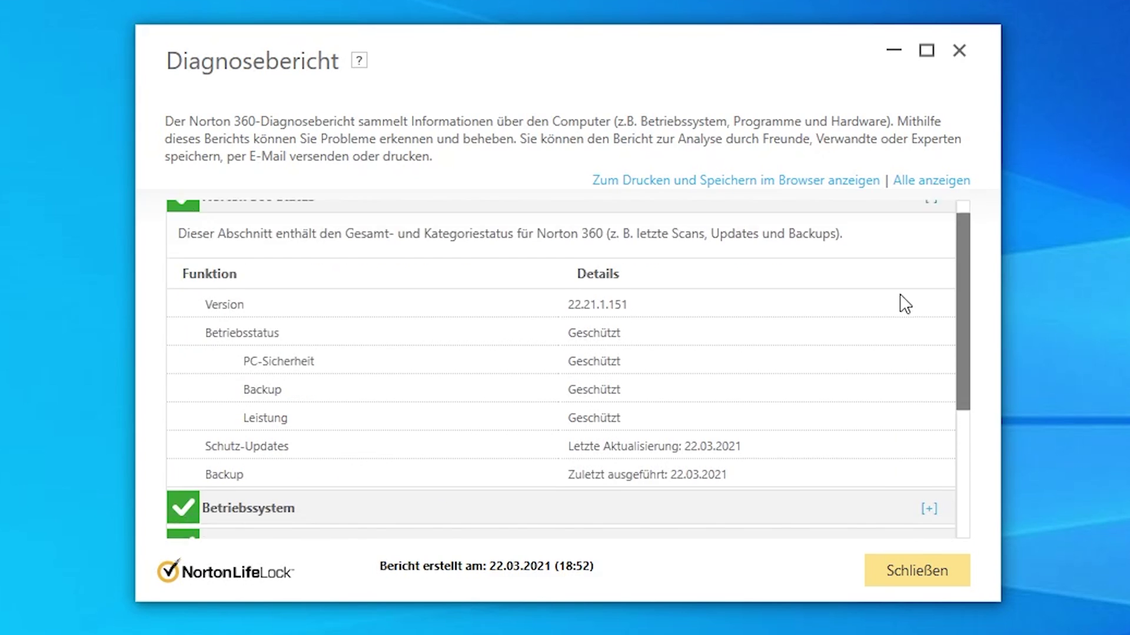
scroll(941, 253, "up", 1)
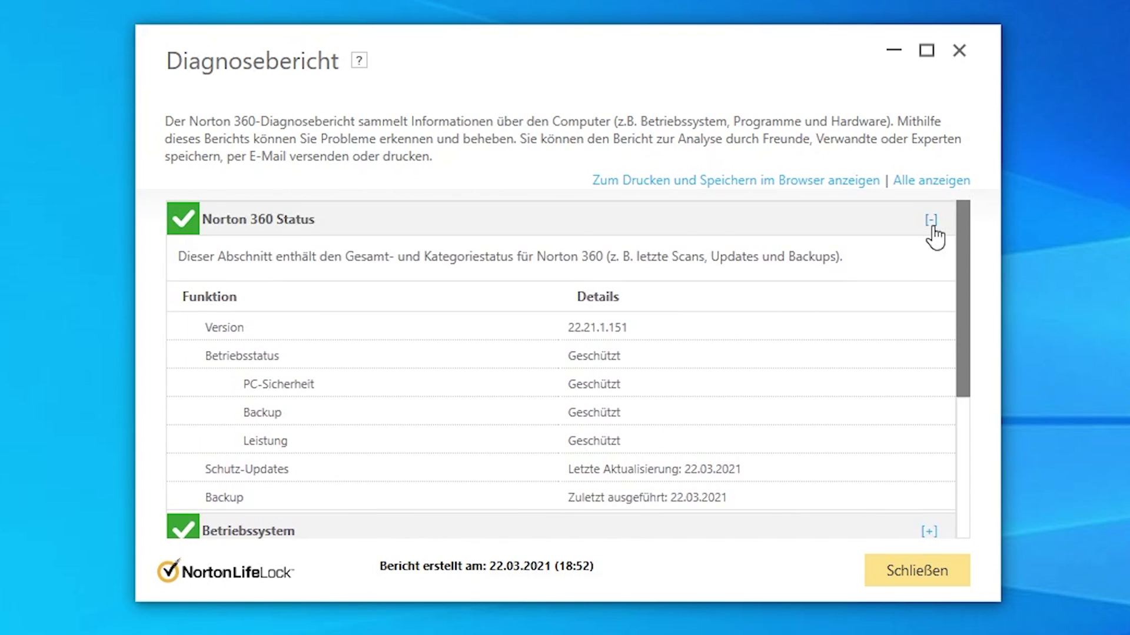
left_click(937, 221)
left_click(942, 263)
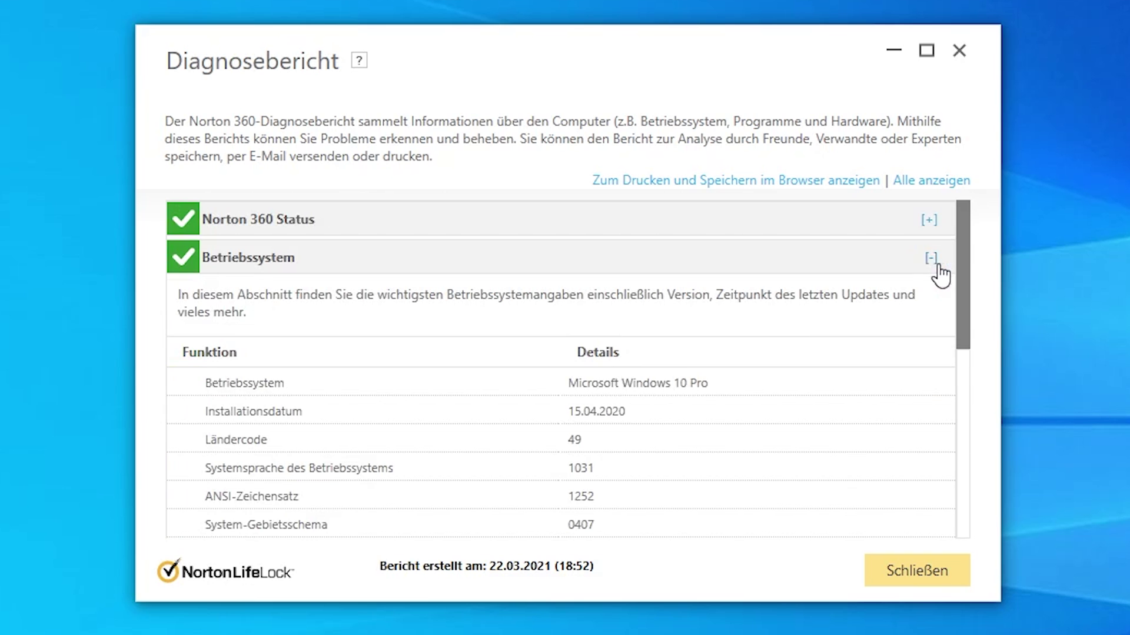
Review the operating system details in the Betriebssystem section of the diagnostic report and collapse the section.
scroll(759, 353, "down", 1)
scroll(474, 378, "up", 1)
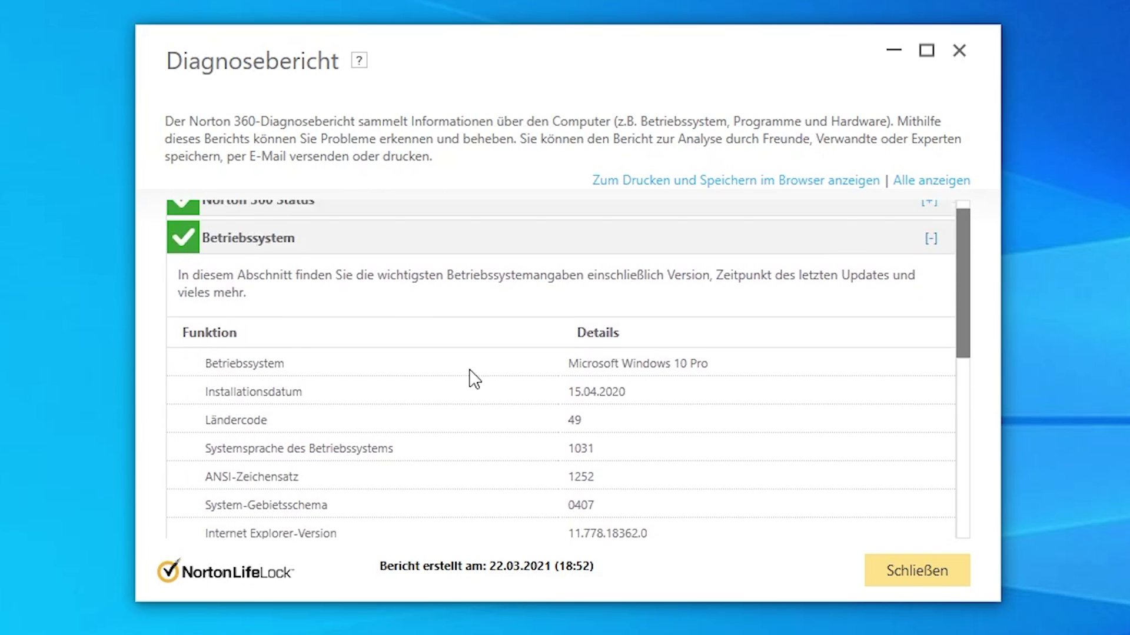
scroll(424, 398, "down", 1)
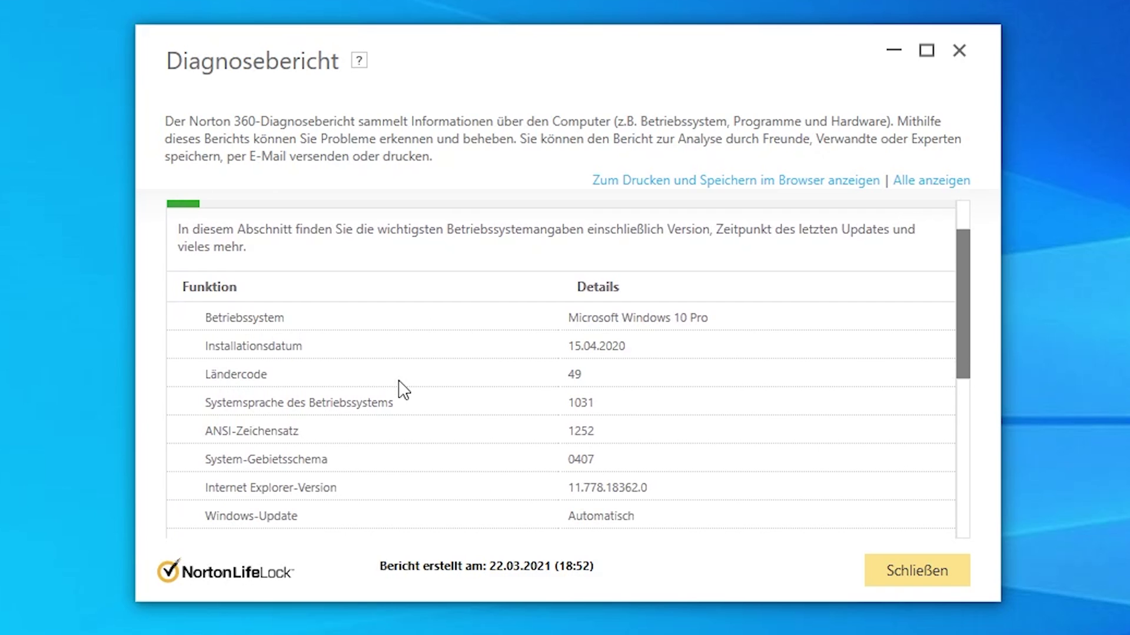
scroll(594, 450, "down", 1)
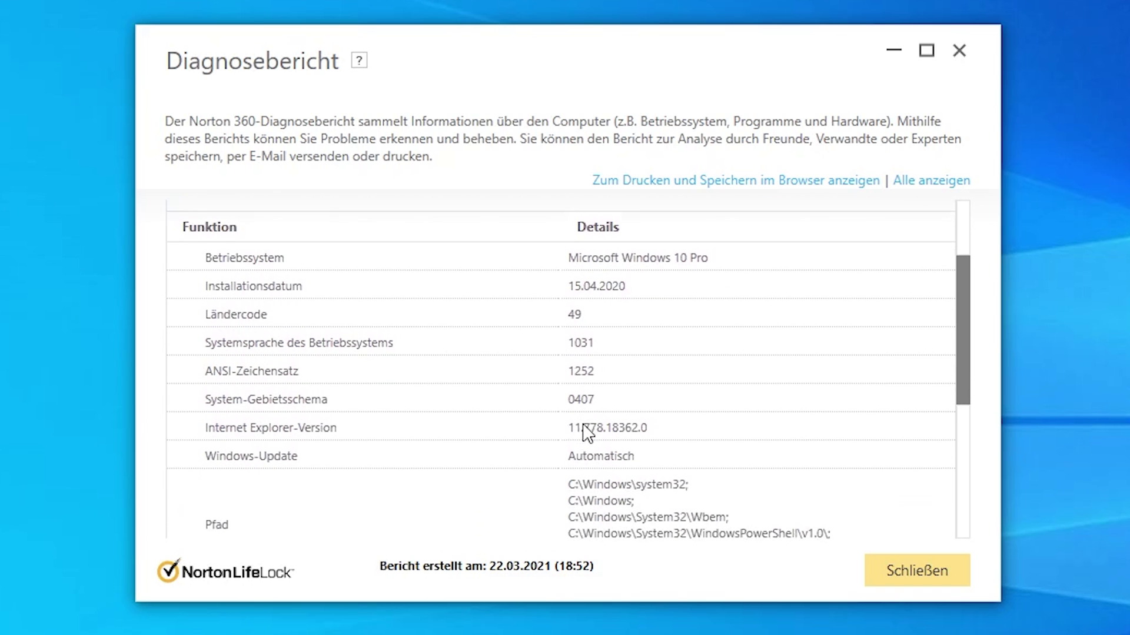
scroll(565, 399, "down", 2)
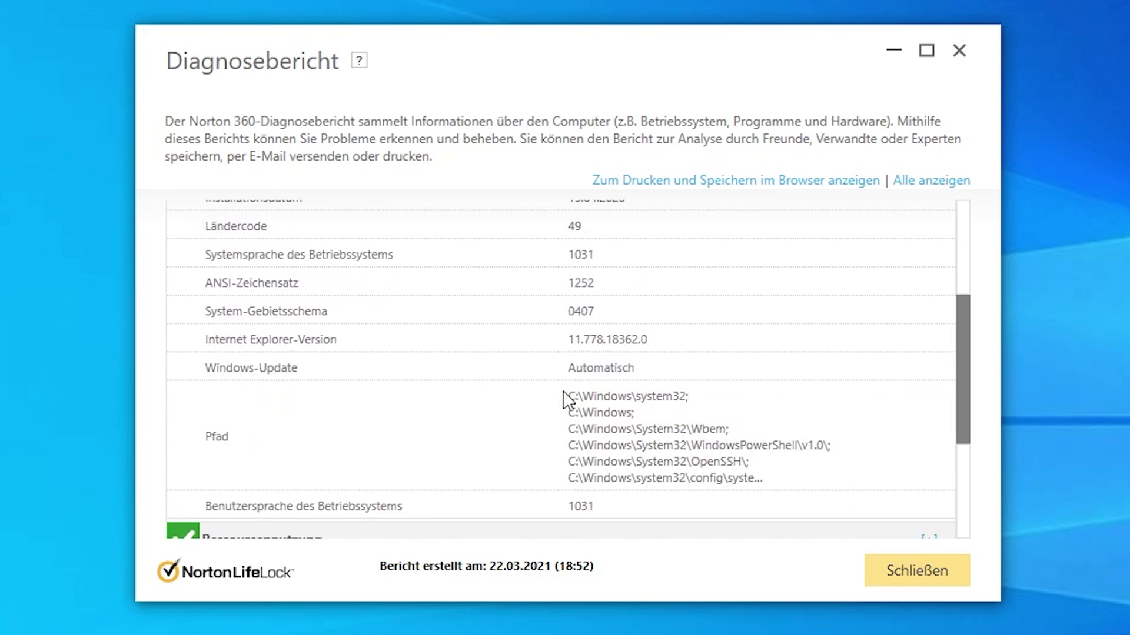
scroll(565, 400, "up", 4)
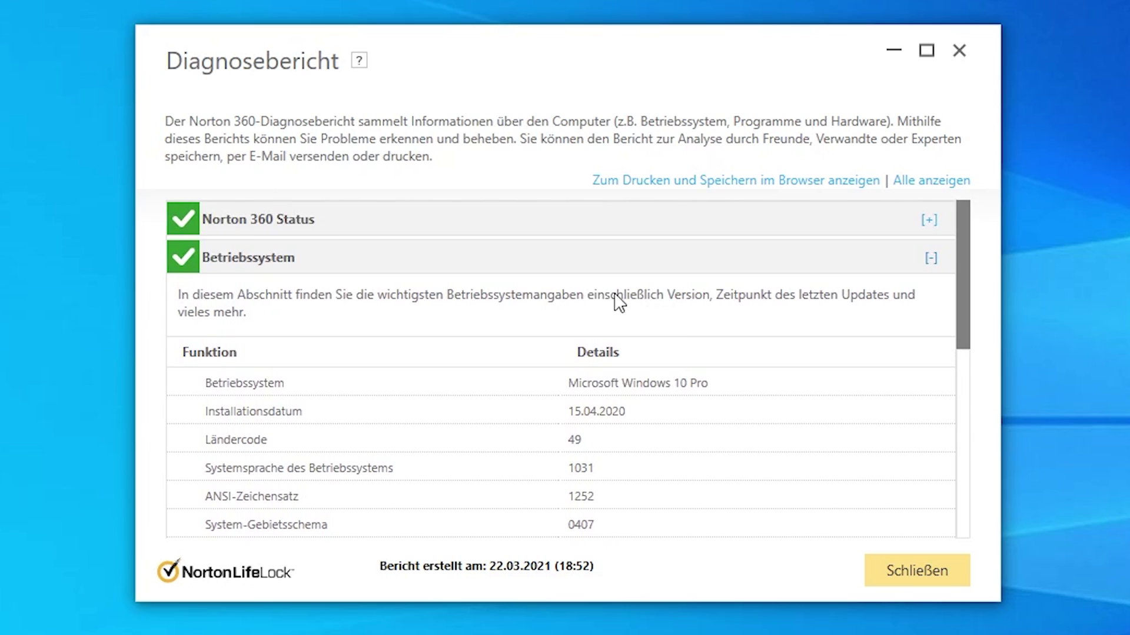
left_click(930, 259)
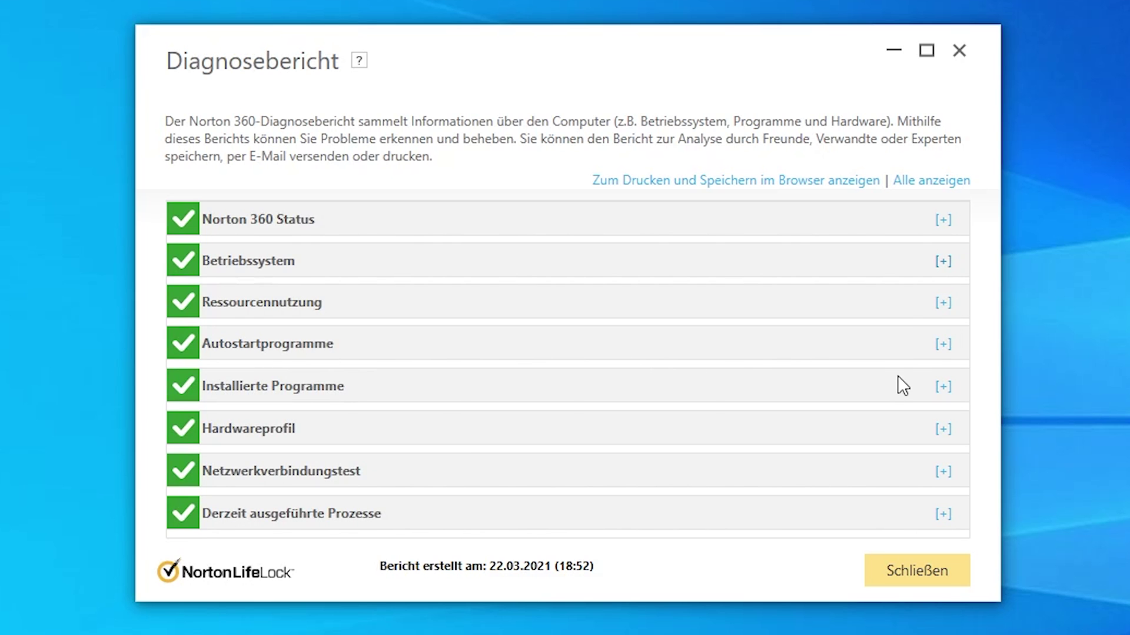
Expand and examine the Autostartprogramme and Installierte Programme sections of the diagnostic report.
left_click(943, 344)
scroll(691, 379, "down", 3)
scroll(690, 385, "down", 1)
scroll(688, 390, "up", 2)
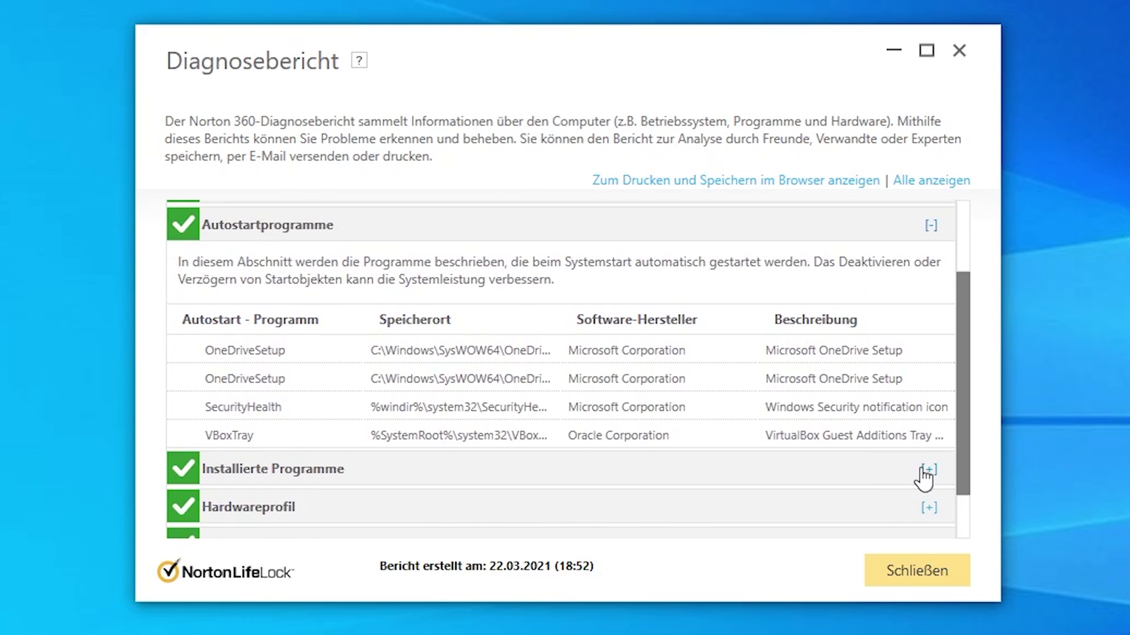
left_click(927, 470)
scroll(751, 442, "down", 5)
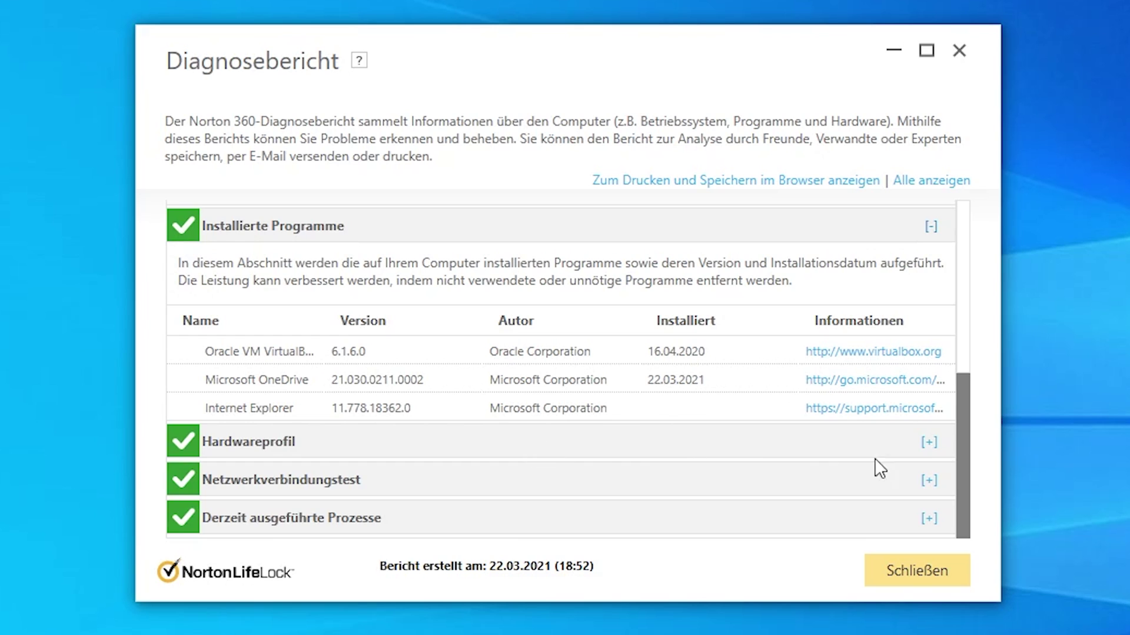
Examine the Hardwareprofil section of the diagnostic report, and return to the main Sicherheit overview without running another scan.
left_click(928, 443)
scroll(859, 454, "down", 5)
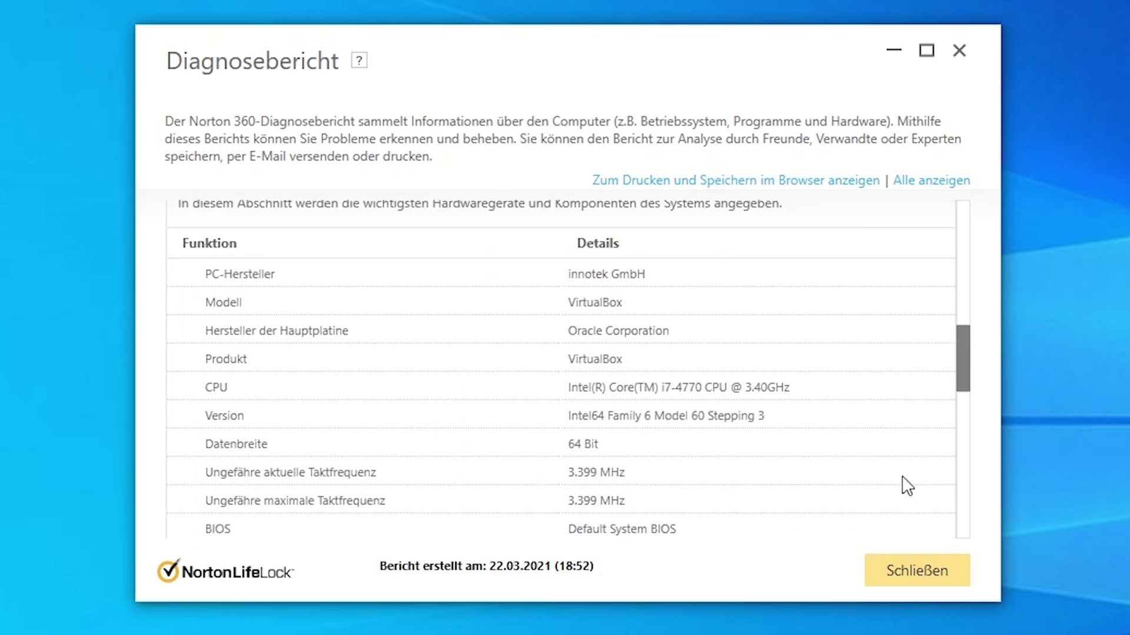
left_click(948, 584)
left_click(265, 419)
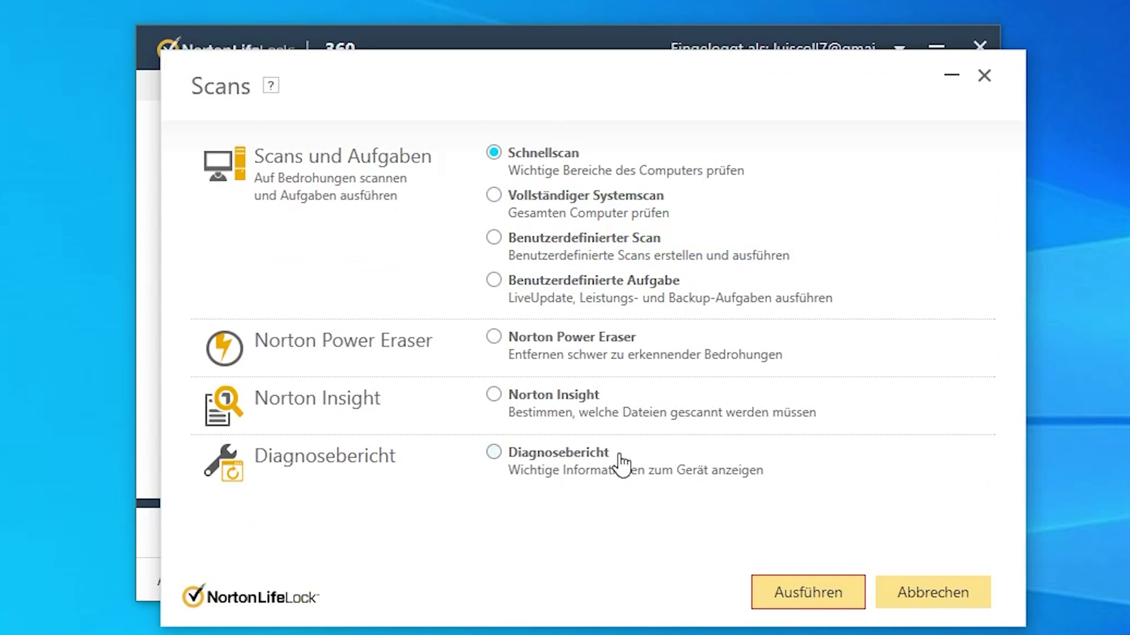
left_click(936, 595)
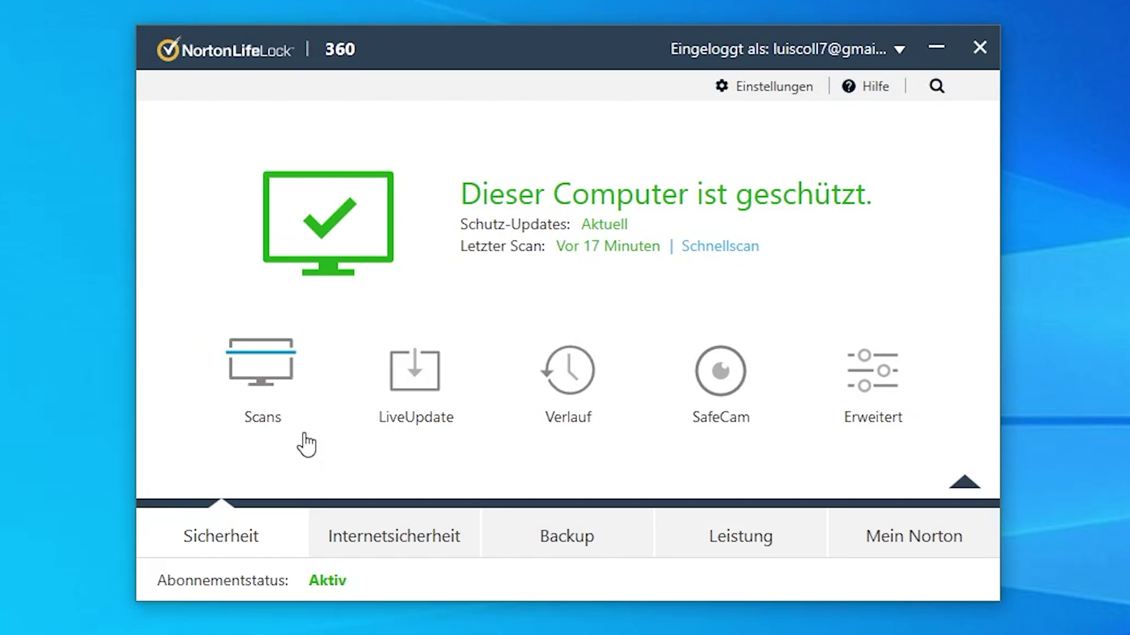
Run LiveUpdate to check for protection and product updates, end the active session early and dismiss its window.
left_click(421, 412)
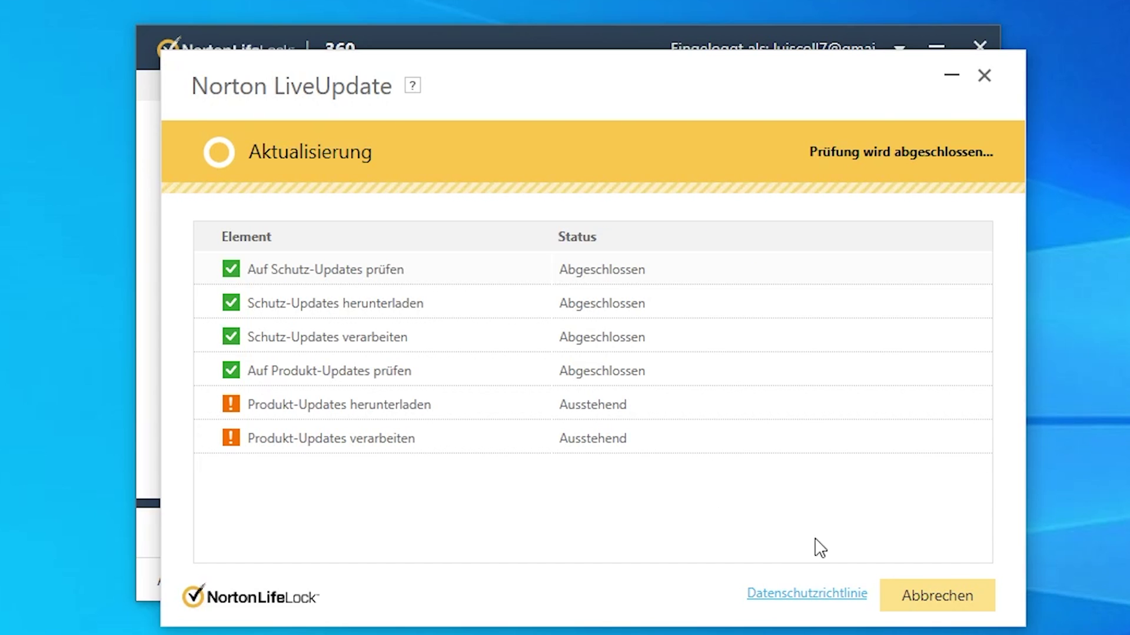
left_click(940, 603)
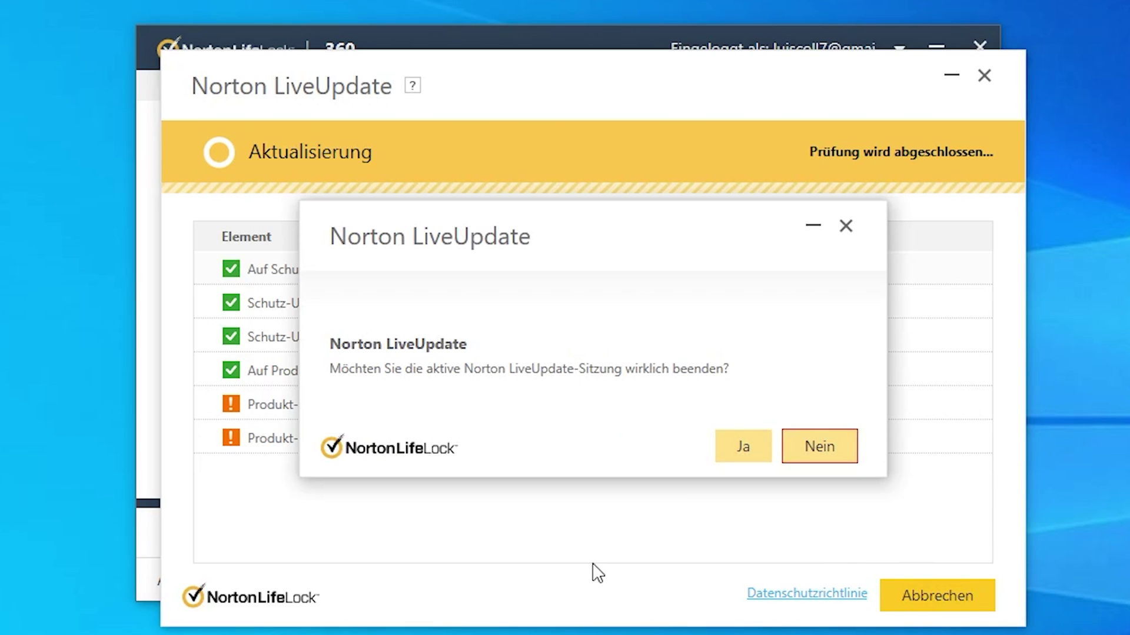
left_click(745, 456)
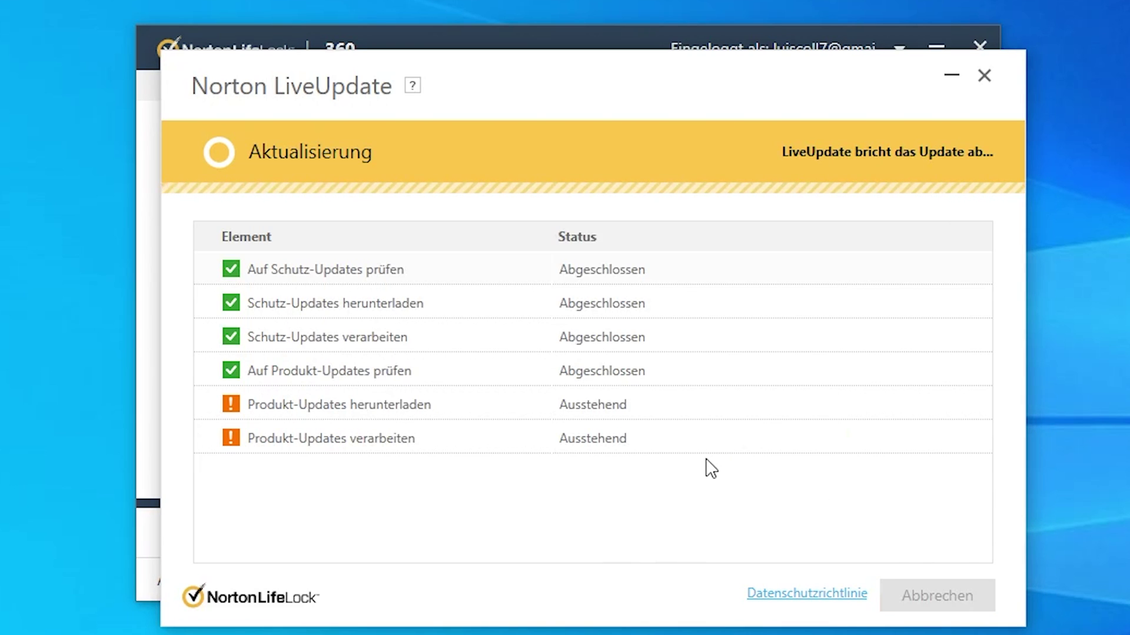
left_click(951, 76)
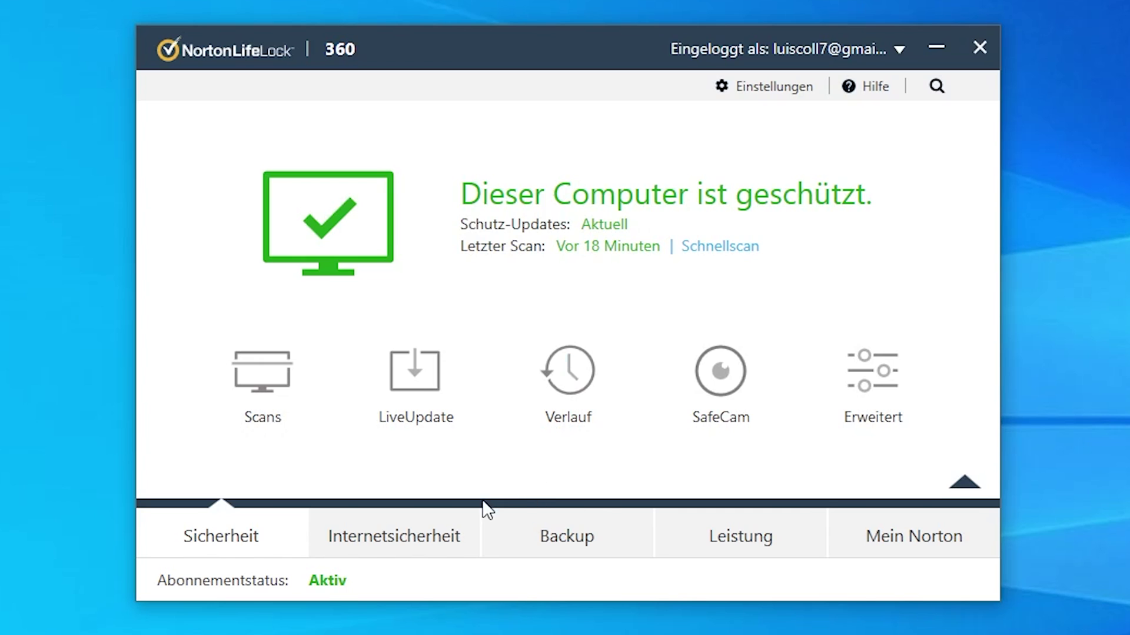
Open the Sicherheitsverlauf and show the details of the high CPU usage entry for Microsoft Edge Content Process.
left_click(568, 368)
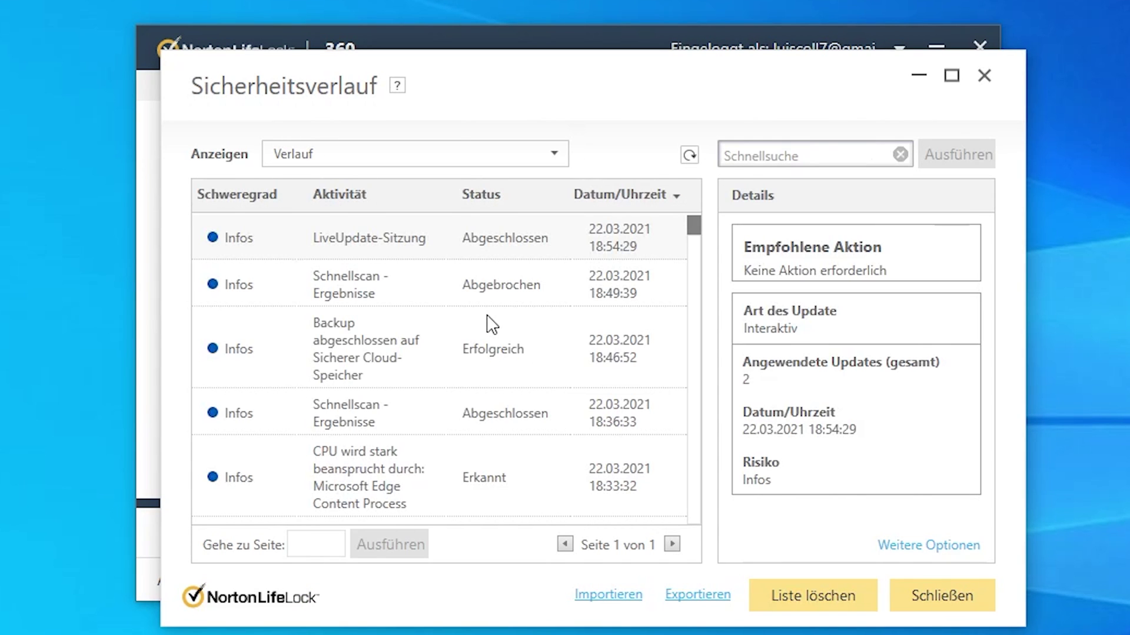
scroll(412, 267, "down", 3)
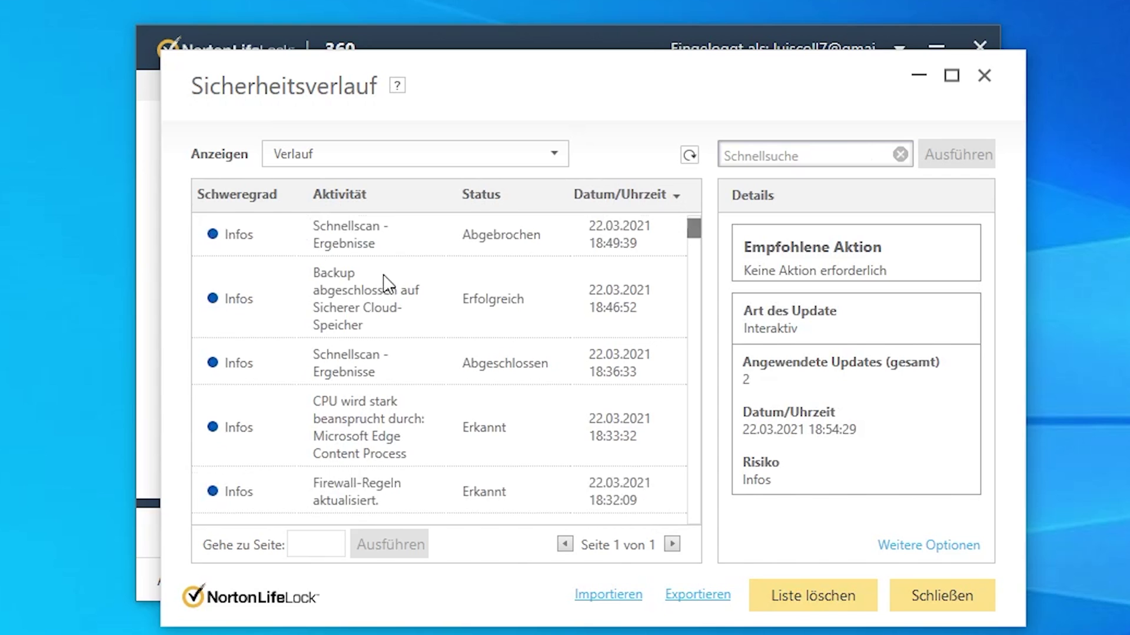
scroll(471, 436, "up", 3)
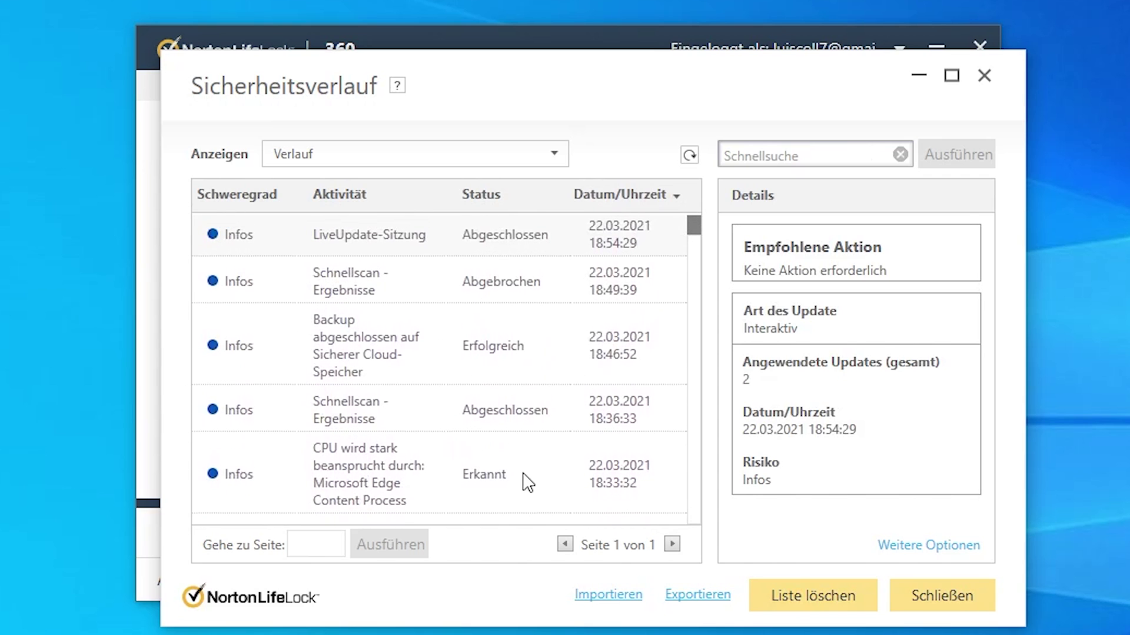
left_click(329, 471)
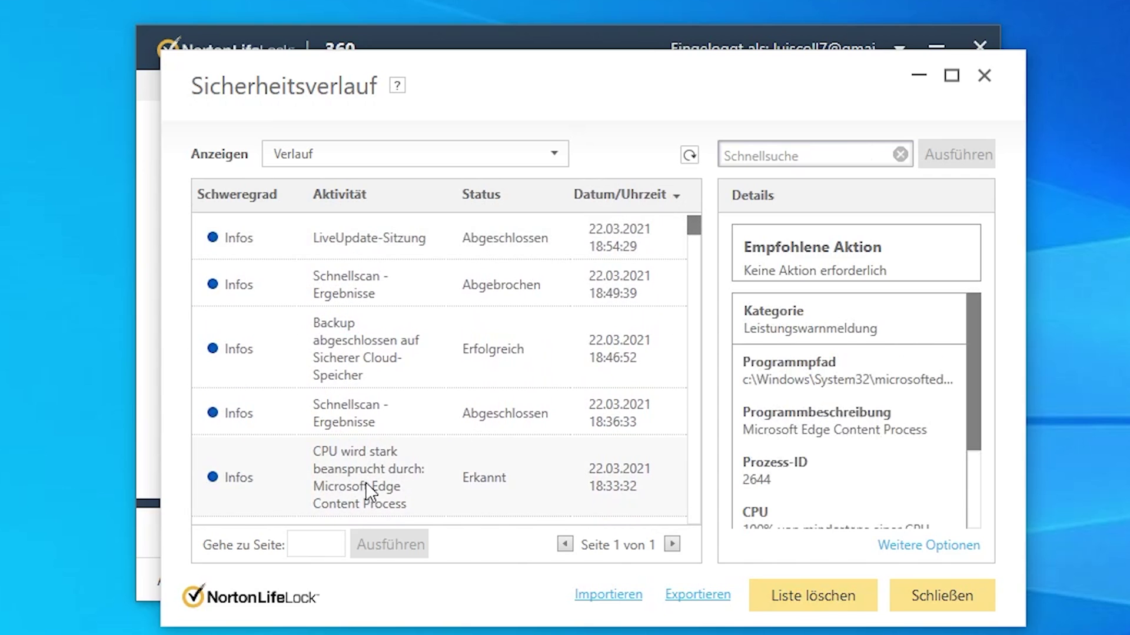
scroll(366, 482, "down", 1)
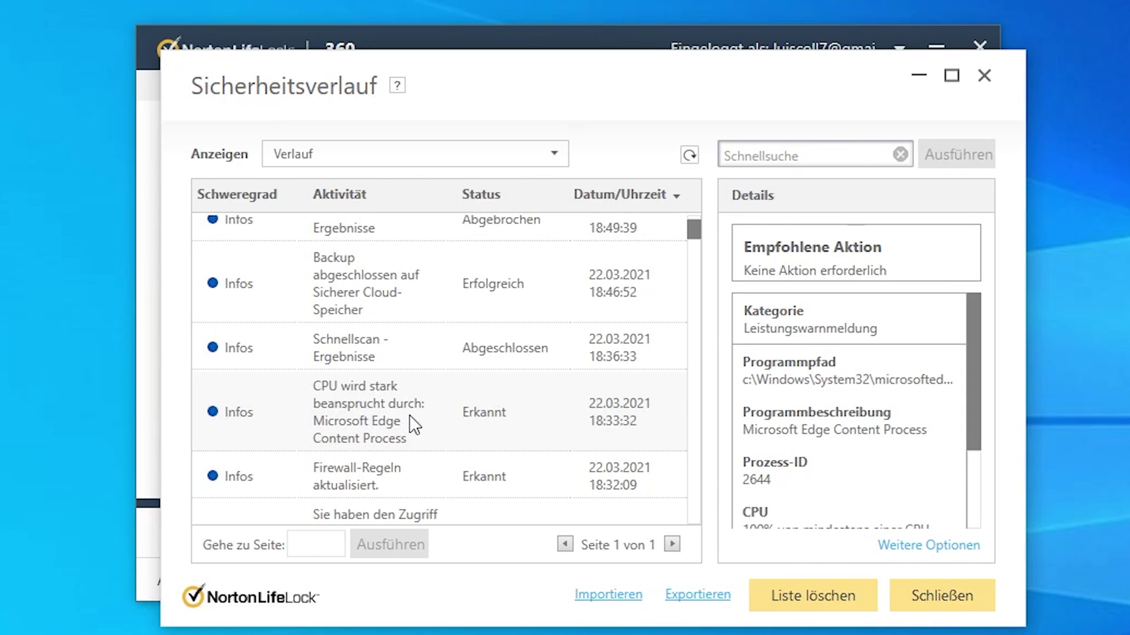
scroll(415, 427, "up", 2)
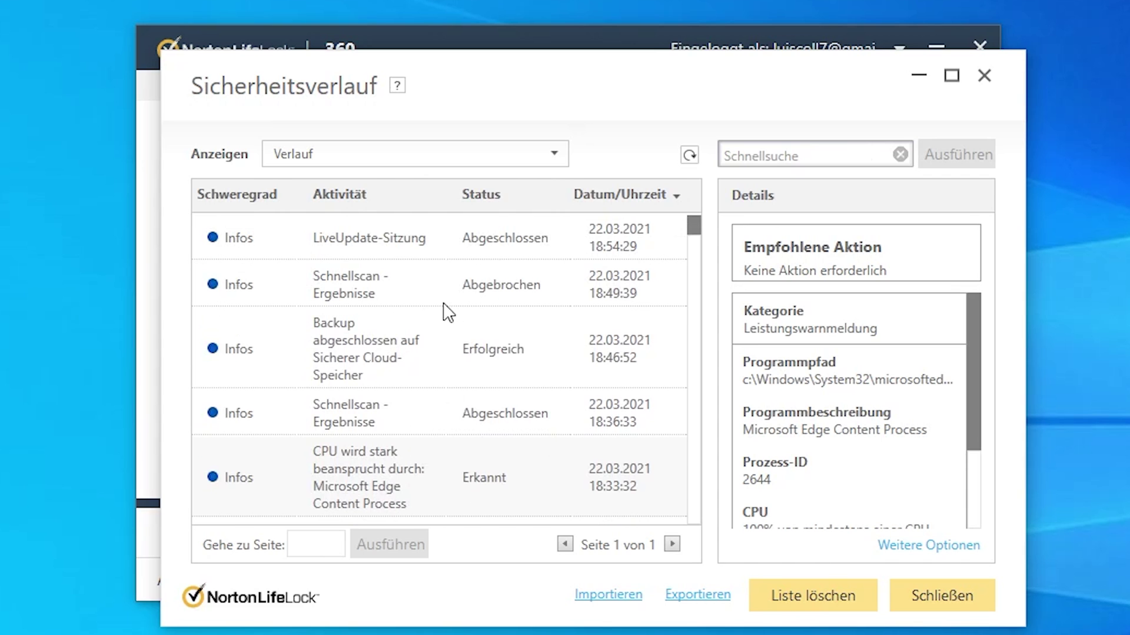
Review the older history entries and the remaining details of the CPU usage entry, and close the Sicherheitsverlauf.
scroll(486, 404, "down", 4)
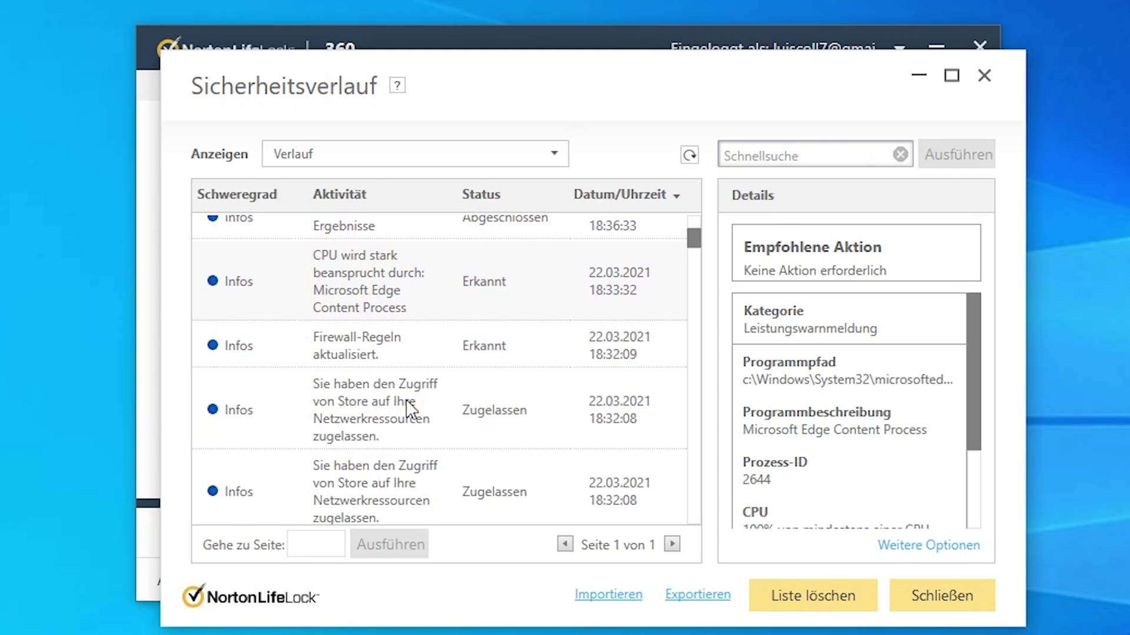
scroll(424, 424, "down", 2)
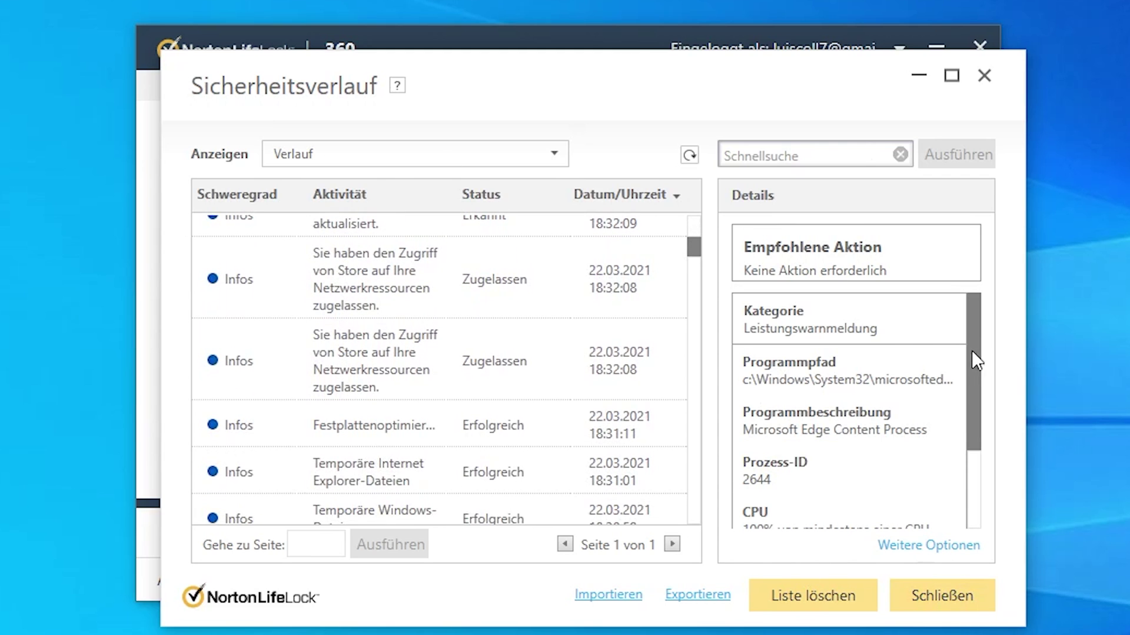
scroll(972, 351, "down", 2)
scroll(462, 379, "up", 4)
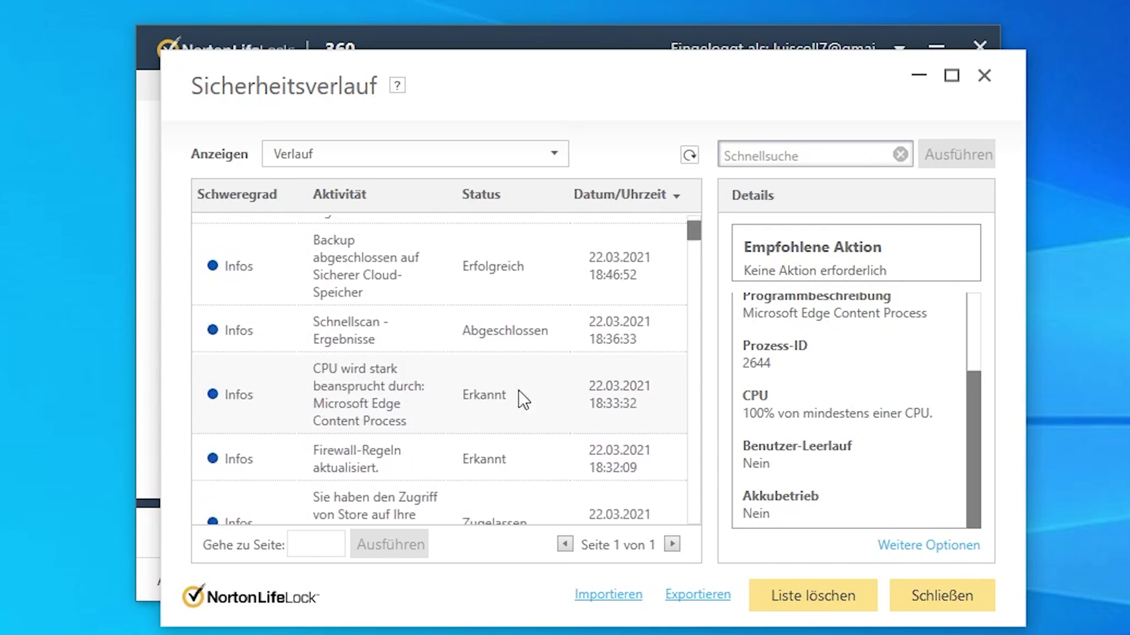
scroll(487, 353, "down", 5)
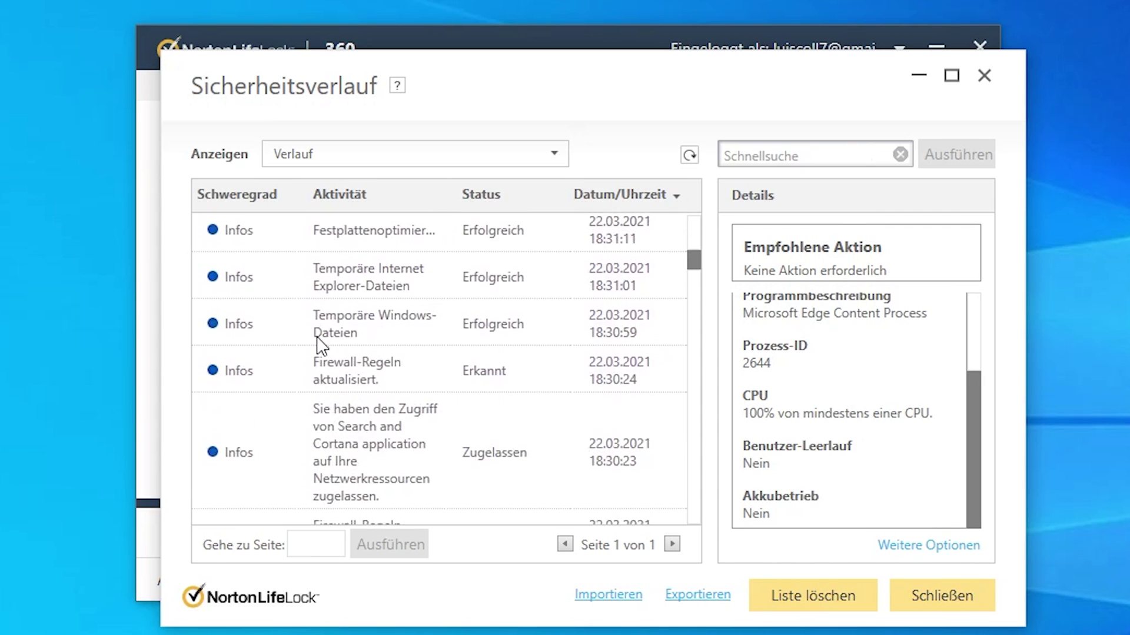
left_click(951, 605)
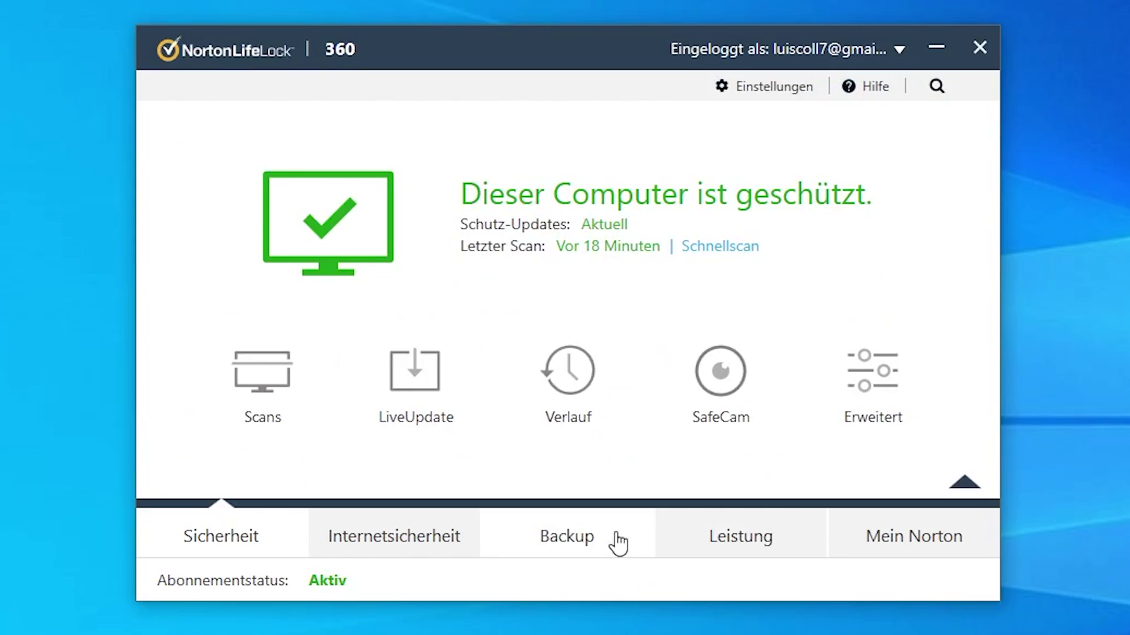
Review the SafeCam settings and its list of programs with webcam access, and close them without changes.
left_click(720, 391)
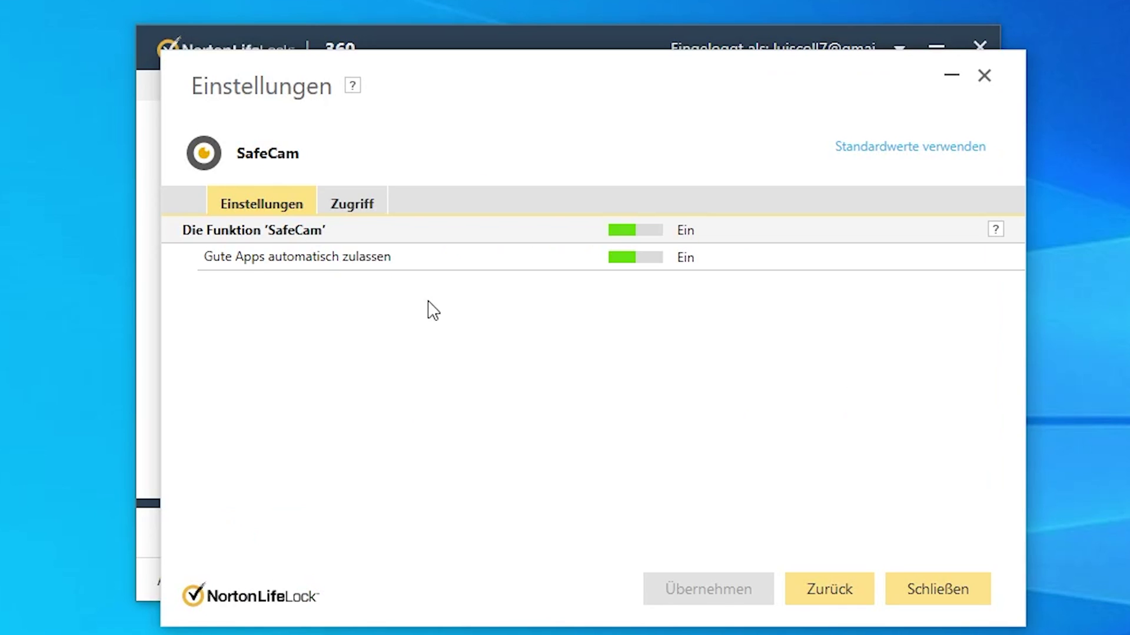
left_click(360, 207)
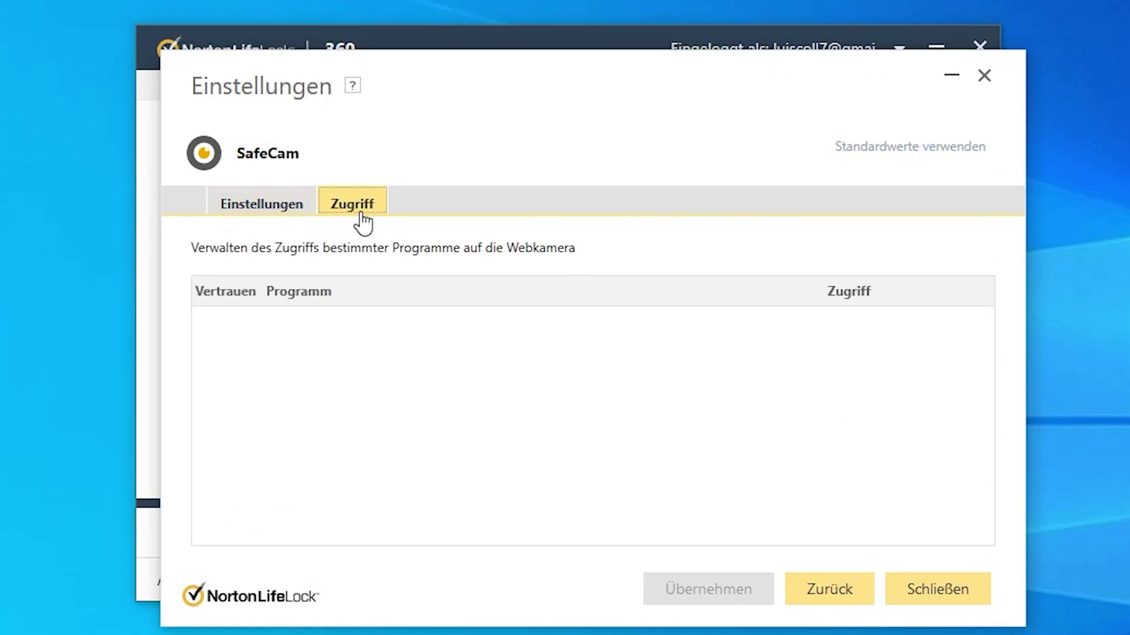
left_click(265, 205)
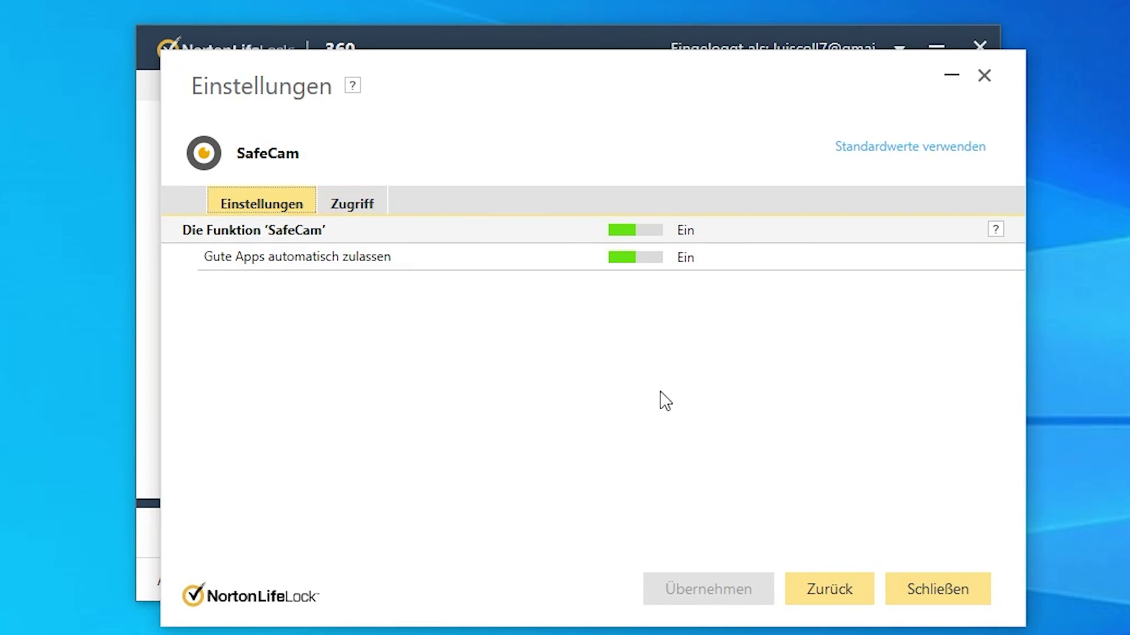
left_click(353, 205)
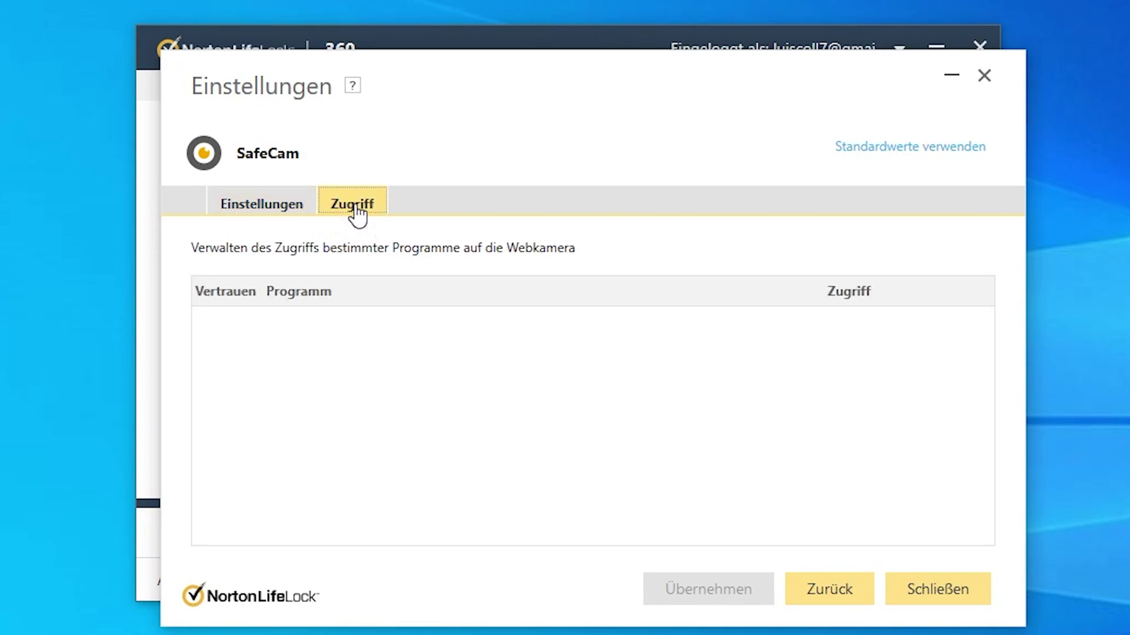
left_click(926, 600)
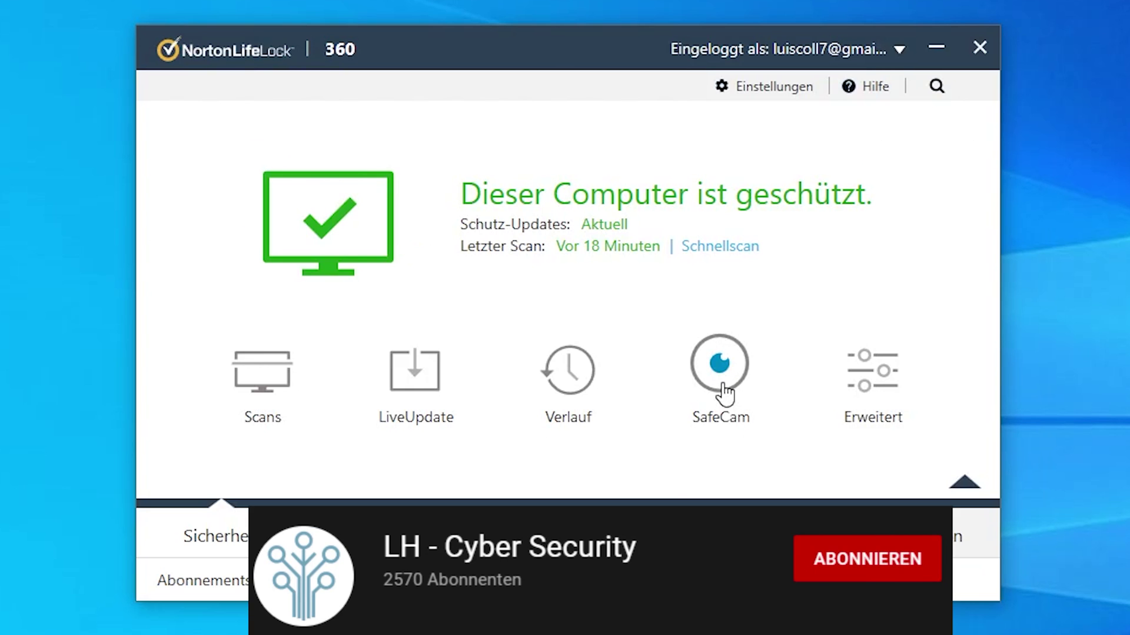
Review the status of the computer, network and internet protection features under Erweitert, and close the overview.
left_click(873, 385)
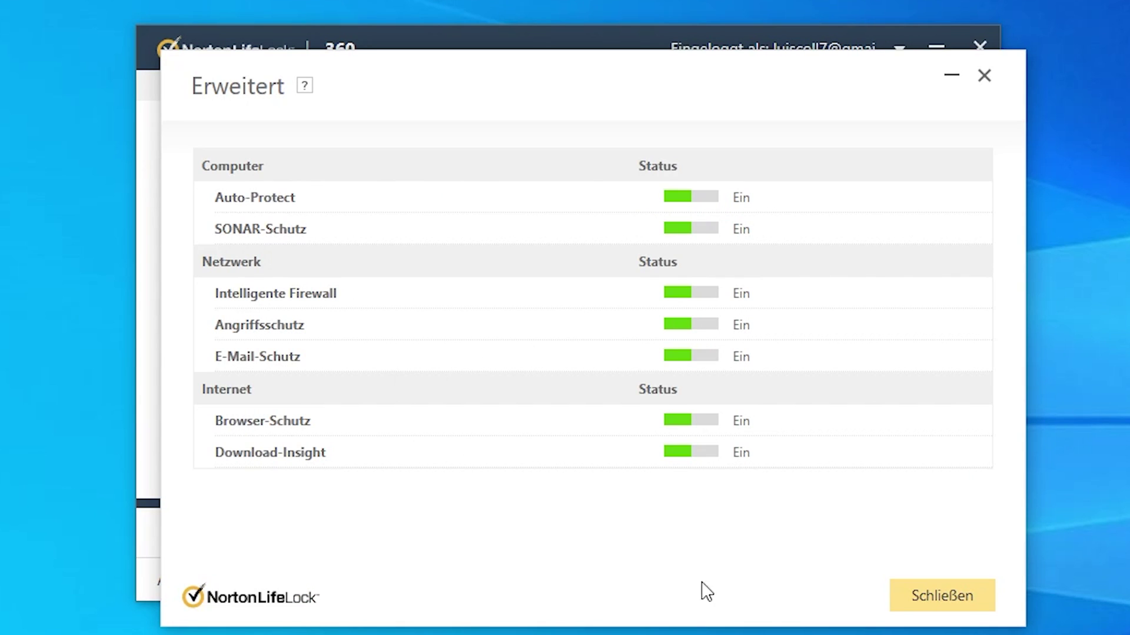
left_click(926, 596)
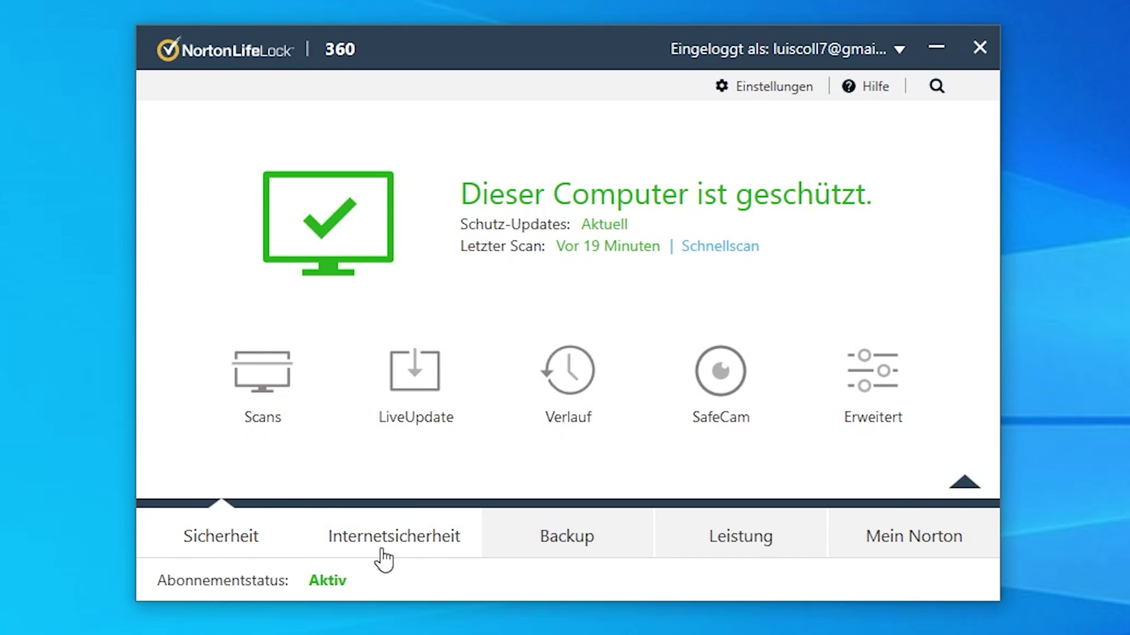
Switch to the Internetsicherheit area and open the Browser-Schutz page for the Norton browser extensions.
left_click(398, 540)
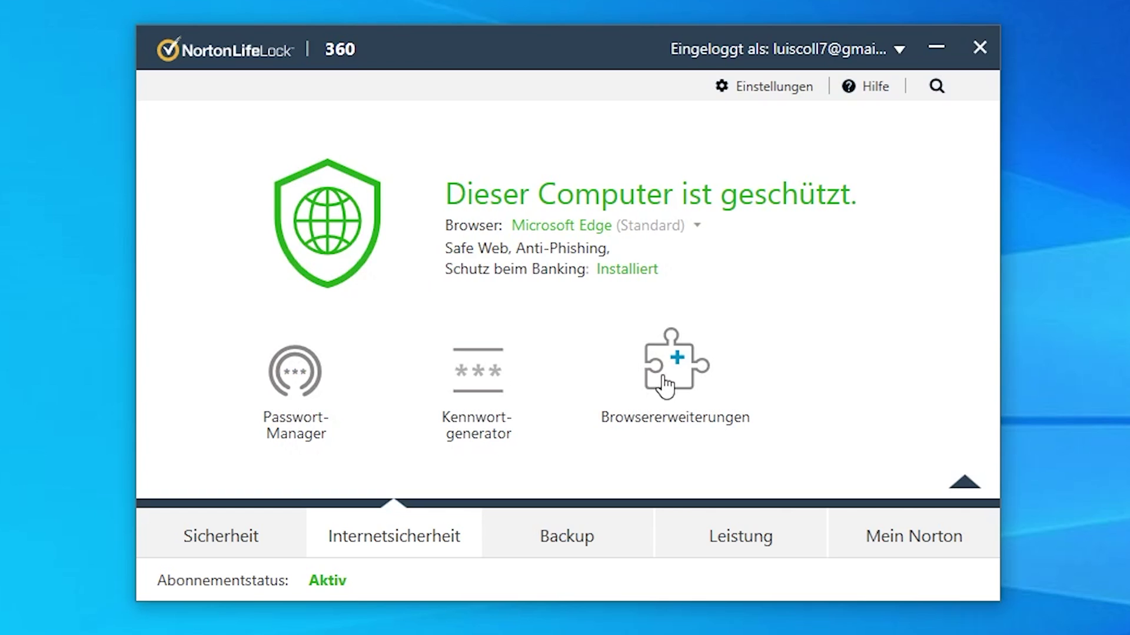
left_click(671, 425)
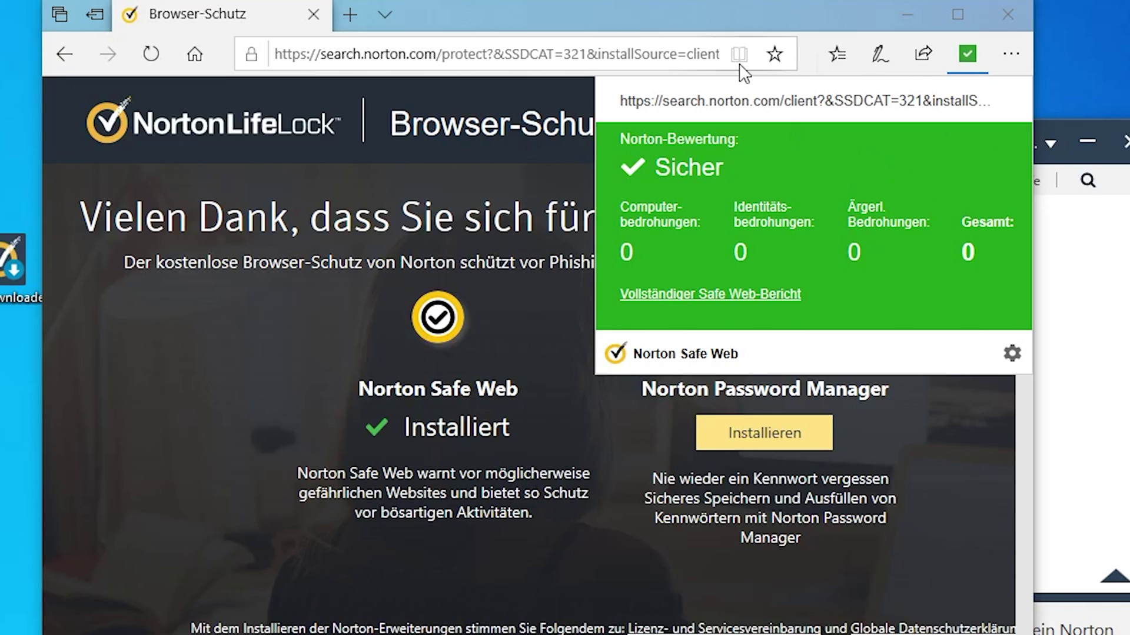
Review the Norton Safe Web rating of the Browser-Schutz page and close the browser.
left_click(683, 21)
left_click(963, 54)
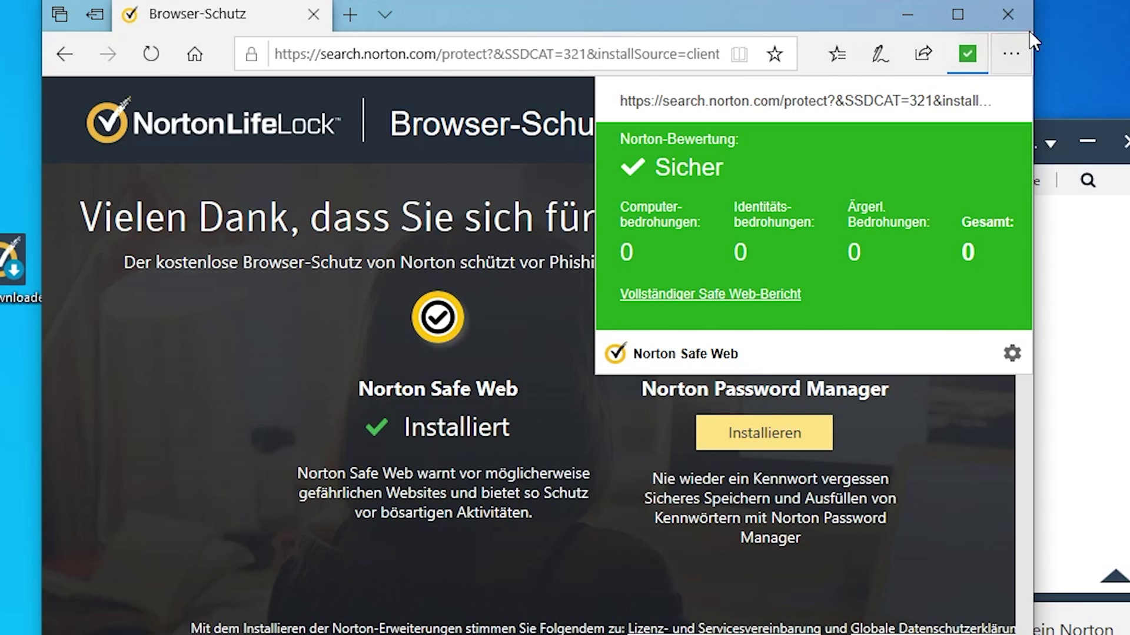
left_click(1008, 16)
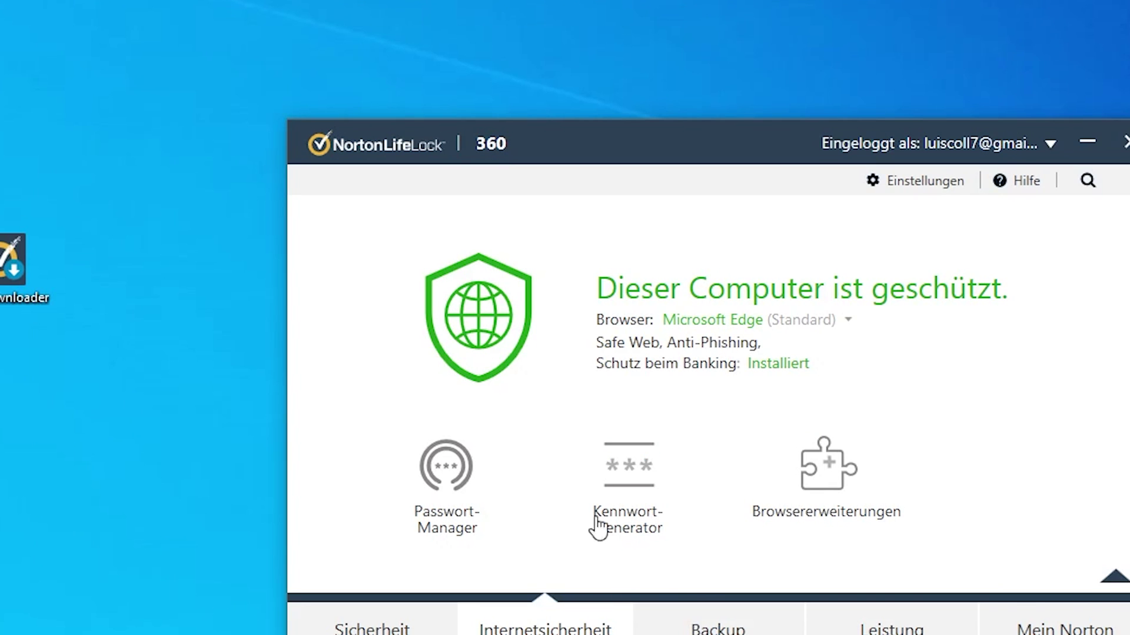
Run a backup of the Standardsatz in the Backup area and close the finished backup report.
left_click(719, 629)
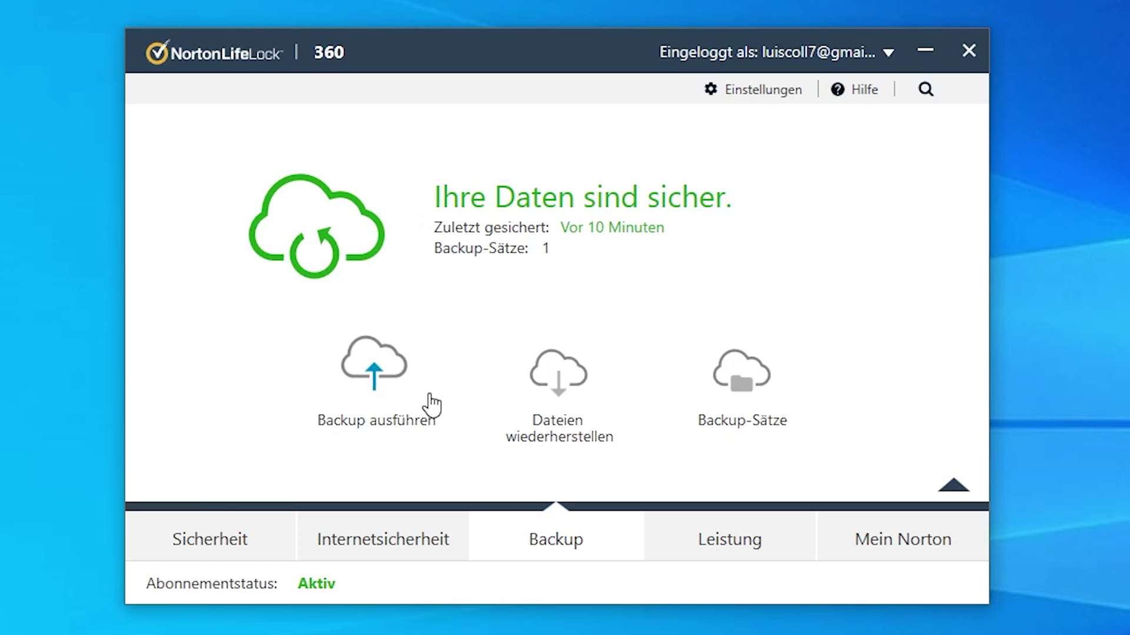
left_click(369, 389)
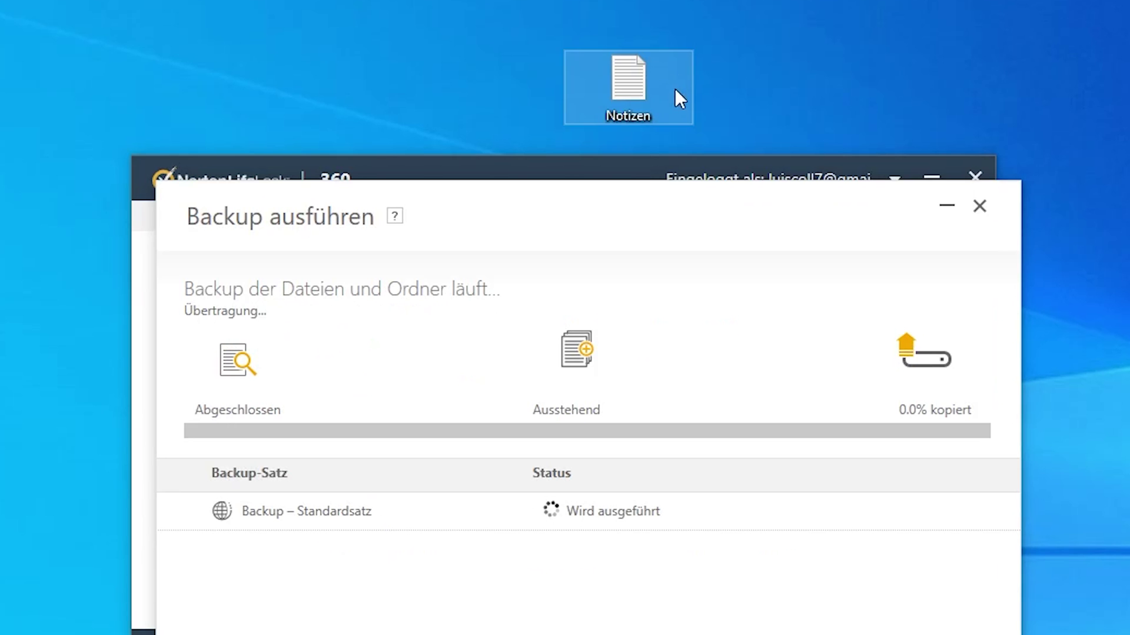
left_click(675, 100)
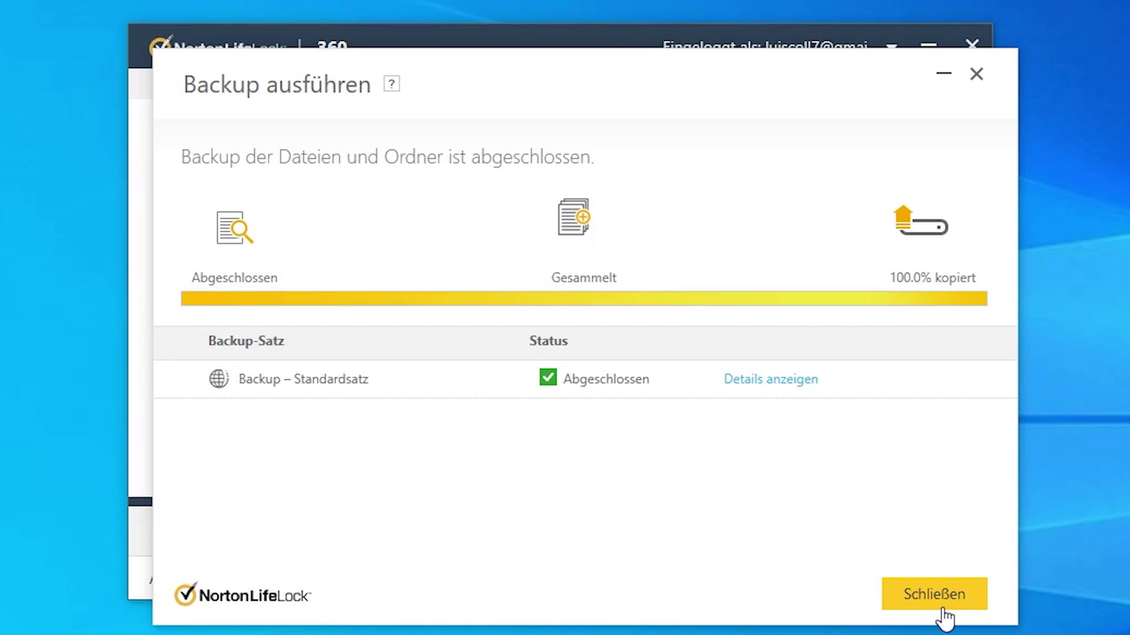
left_click(943, 612)
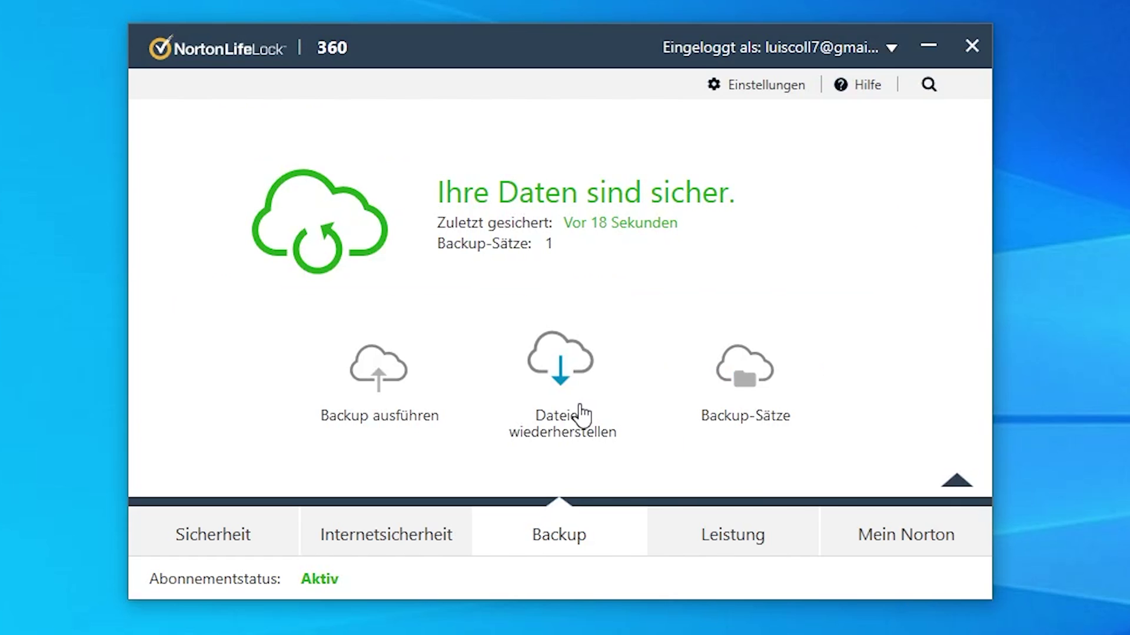
Review the source, file and destination options under Dateien wiederherstellen, and close them without restoring anything.
left_click(562, 368)
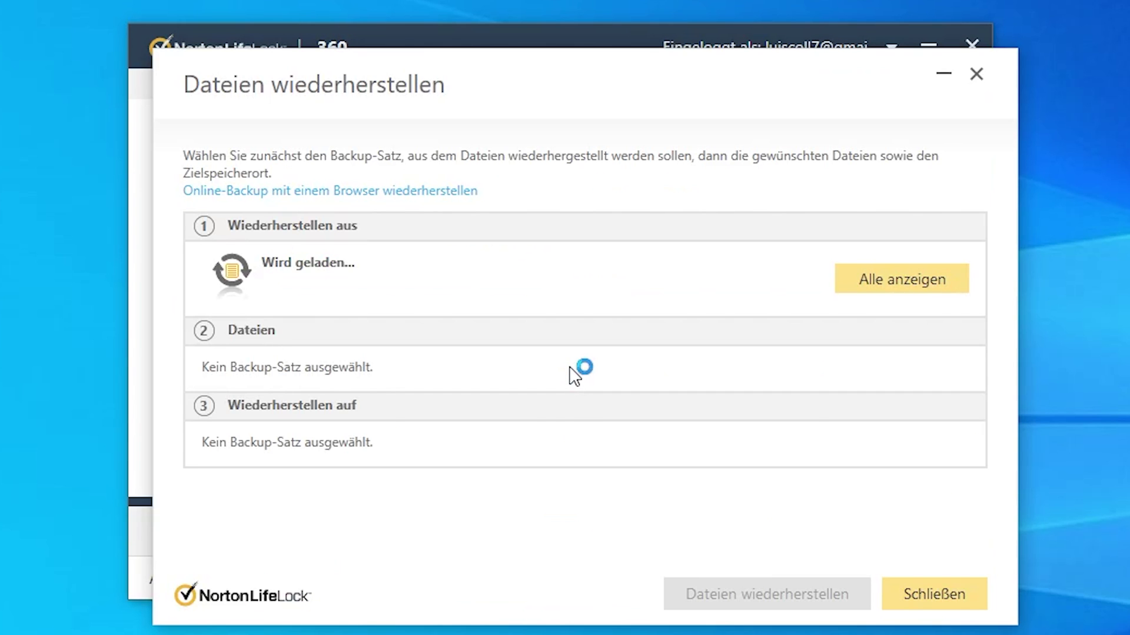
scroll(605, 308, "down", 1)
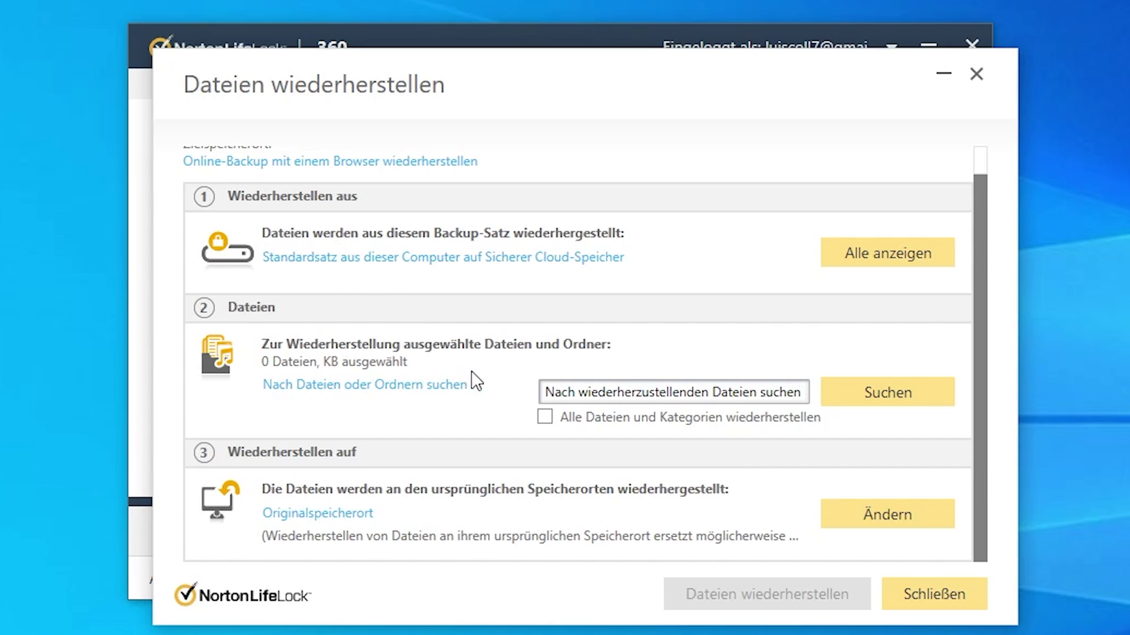
left_click(933, 606)
Review the file types, storage destinations and schedule options in the Standardsatz backup settings.
left_click(725, 400)
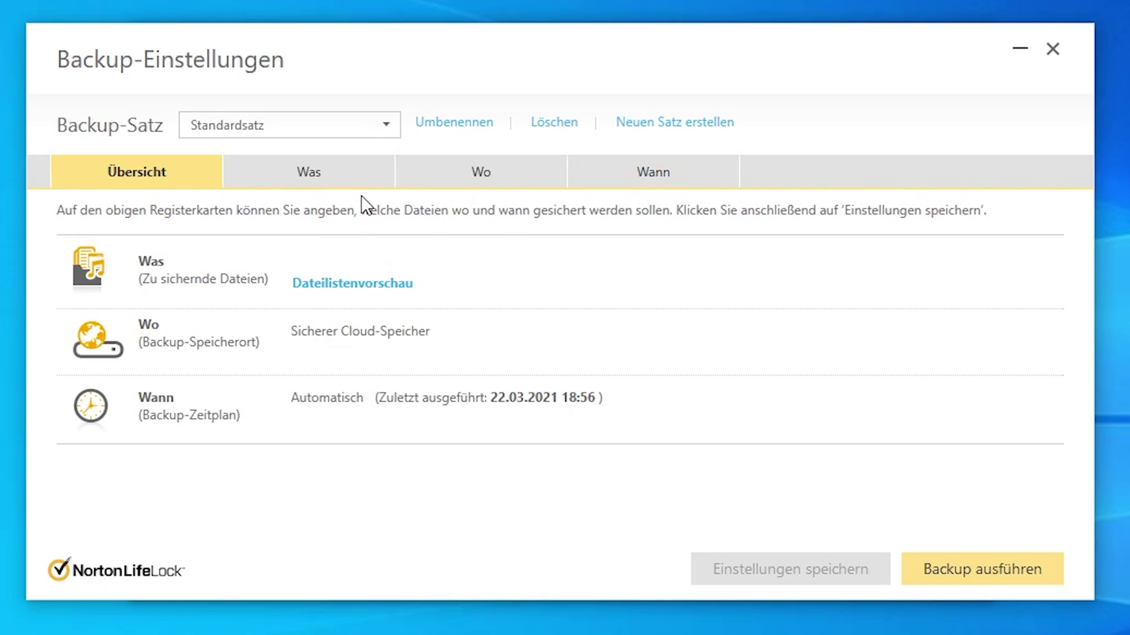
left_click(349, 180)
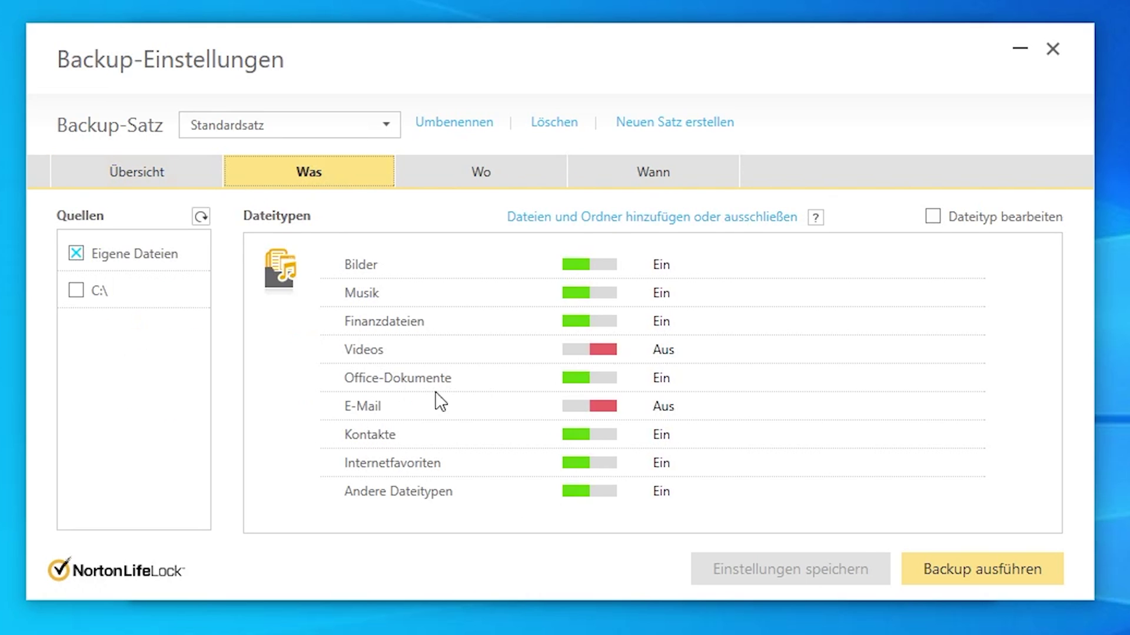
left_click(458, 170)
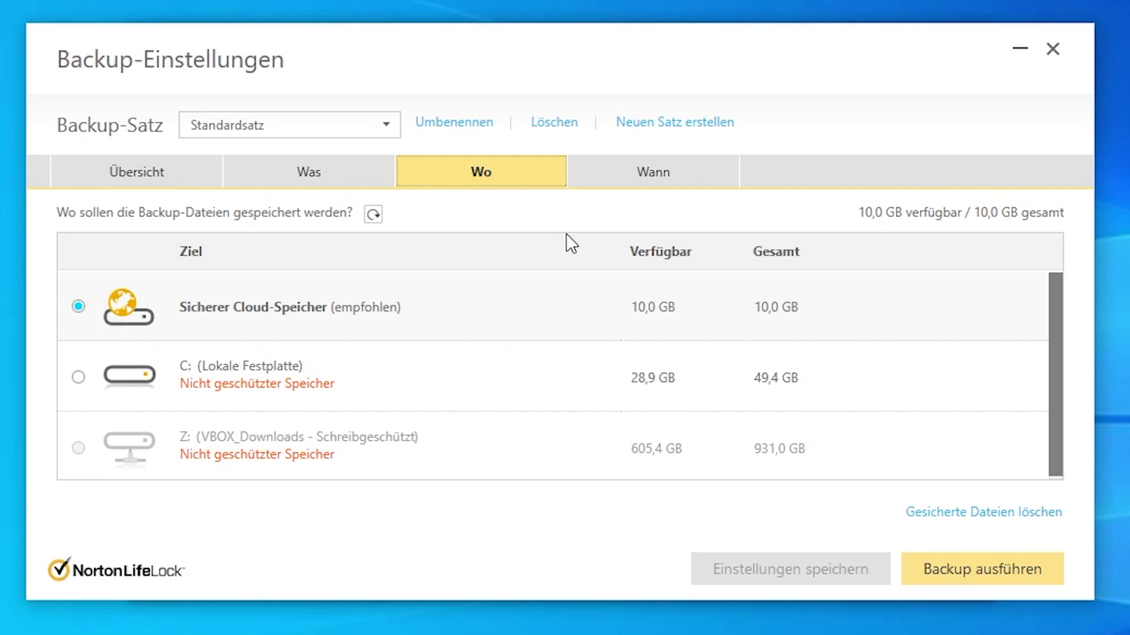
left_click(640, 178)
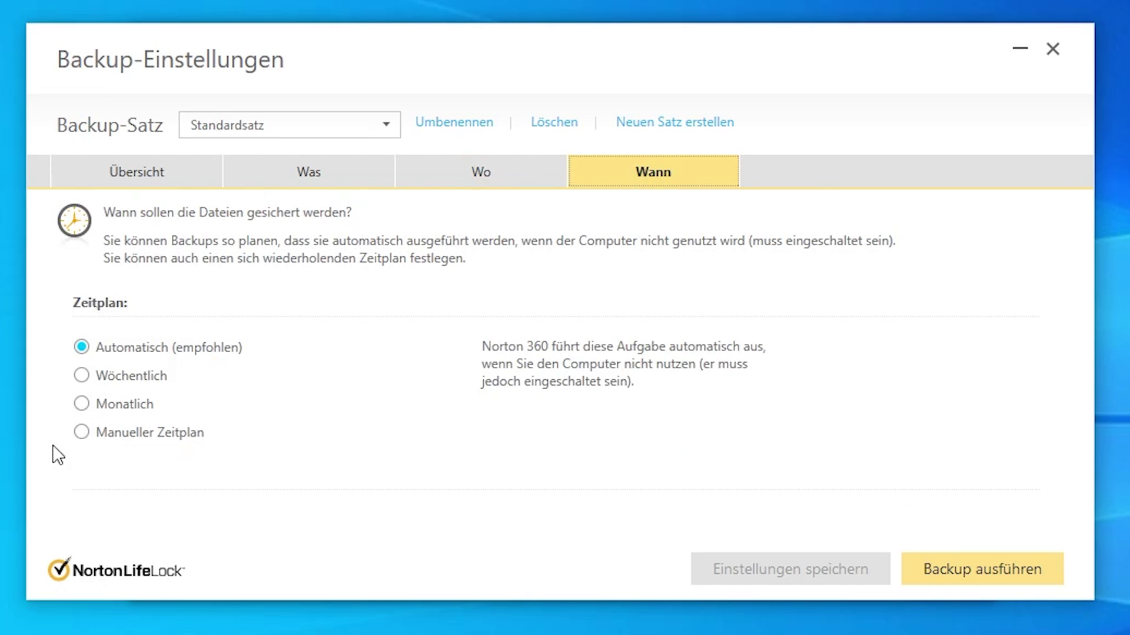
Switch the Standardsatz schedule to Manueller Zeitplan, return it to Automatisch (empfohlen), and save the changes while closing the settings.
left_click(167, 428)
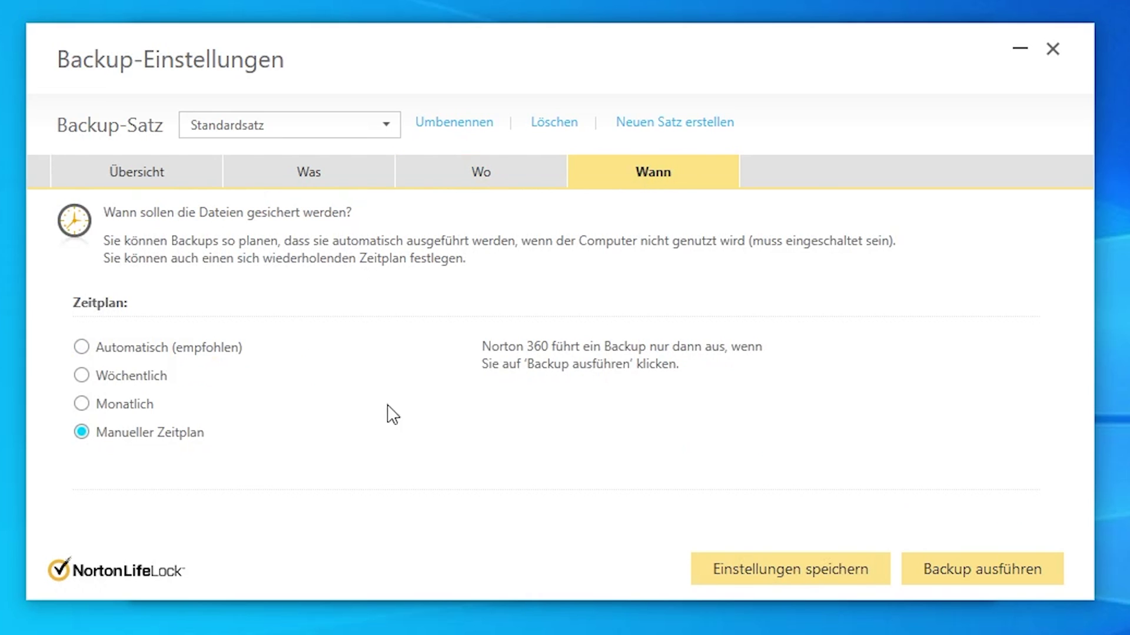
left_click(98, 352)
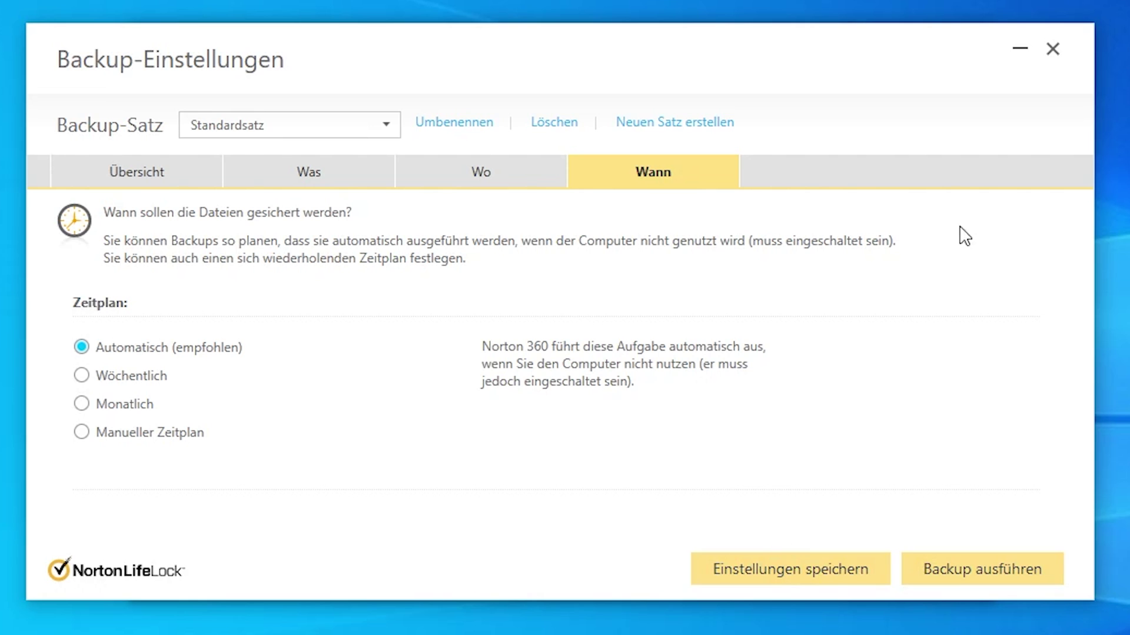
left_click(1053, 50)
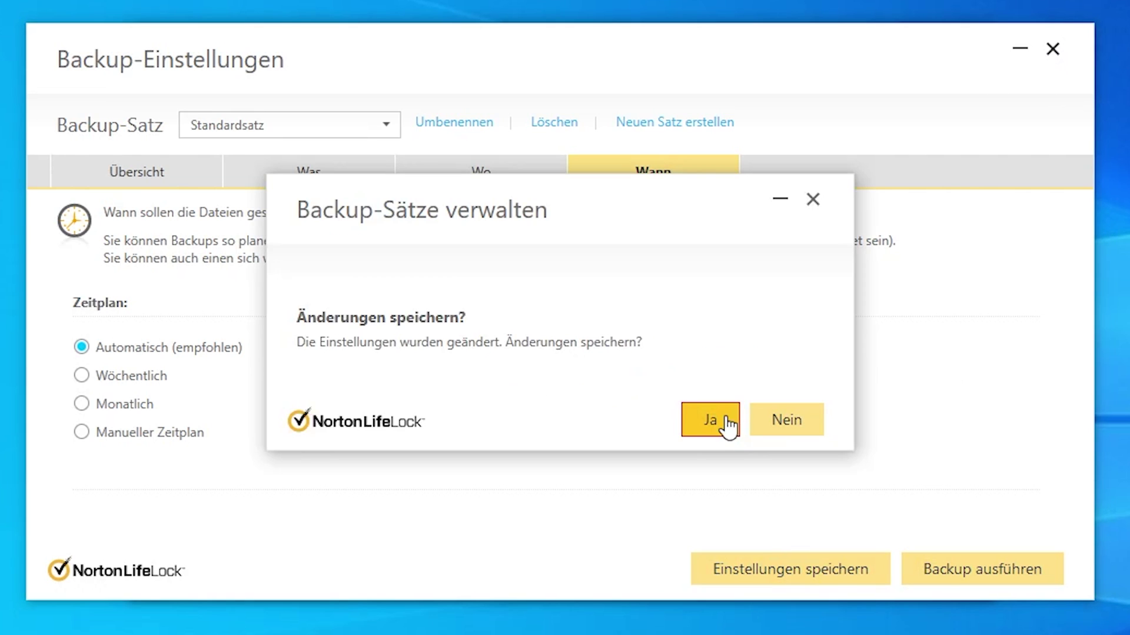
left_click(728, 421)
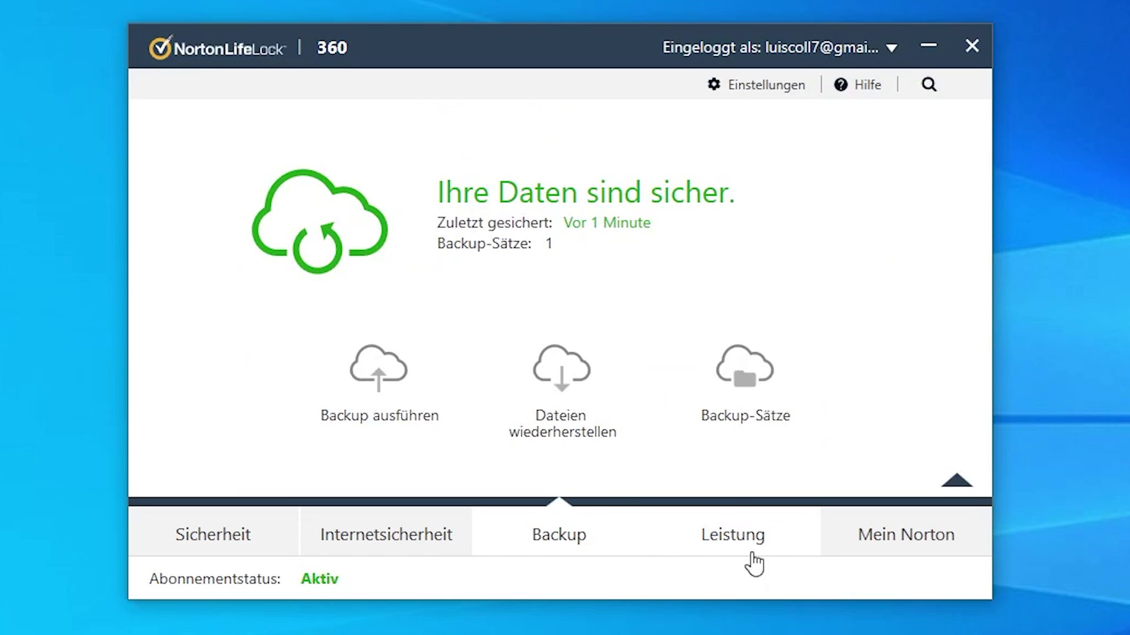
Run the disk optimization and the Dateibereinigung in the Leistung area, closing each finished report.
left_click(745, 548)
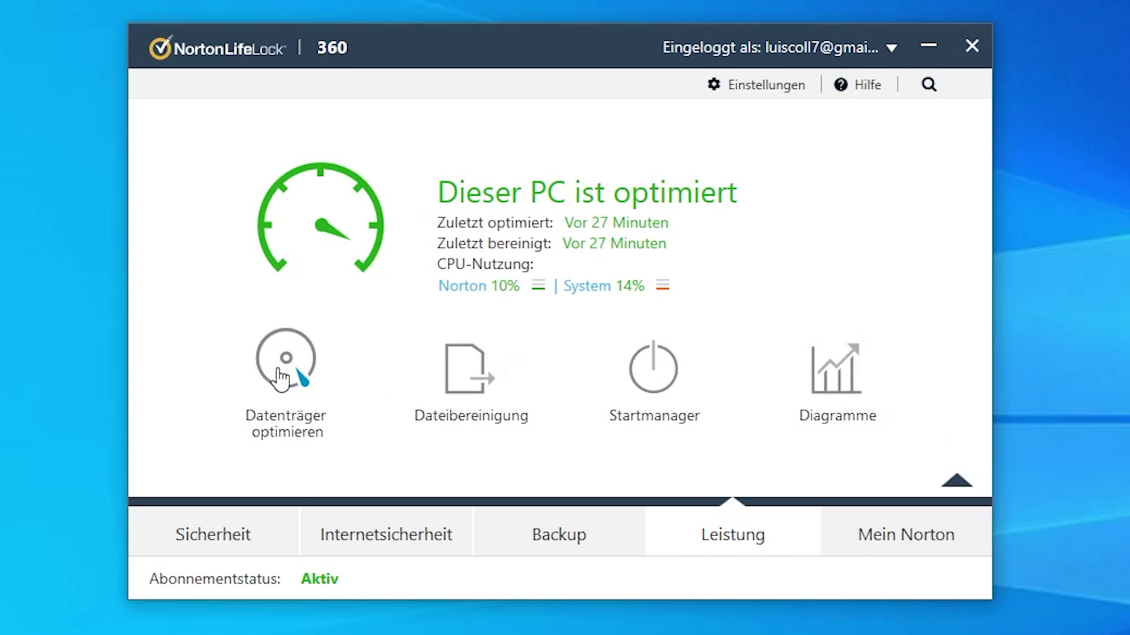
left_click(284, 388)
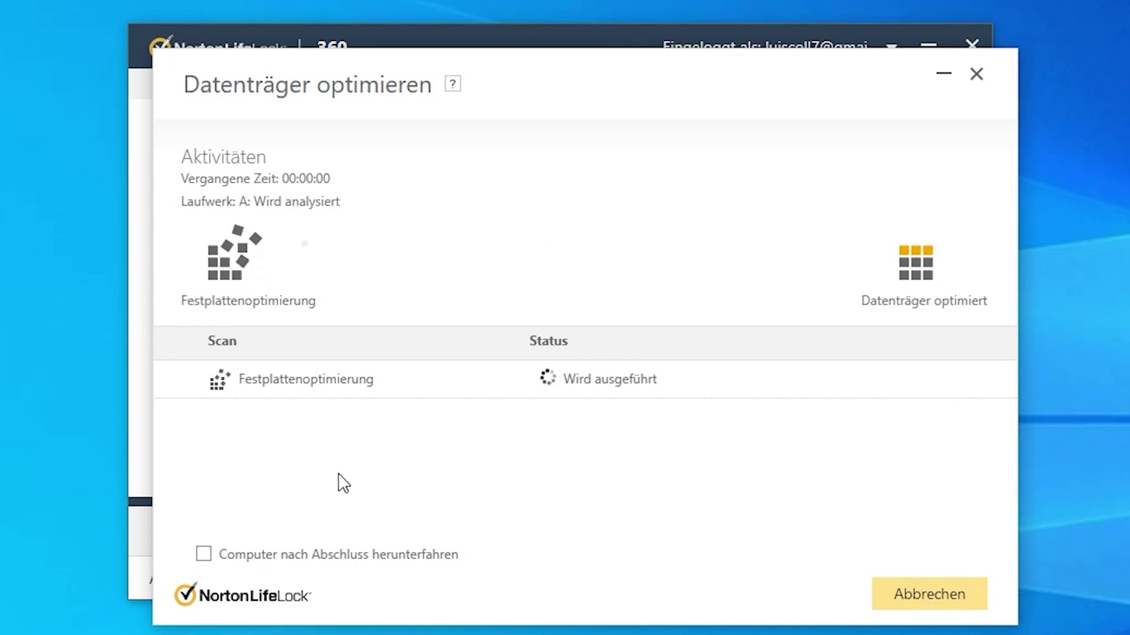
left_click_drag(542, 75, 455, 81)
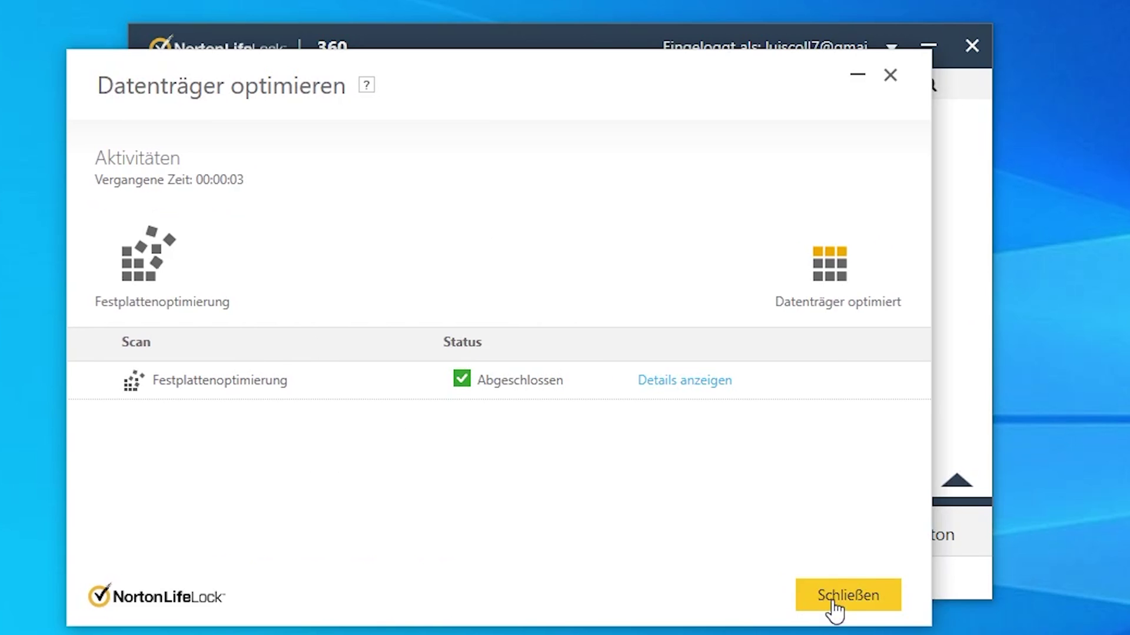
left_click(832, 606)
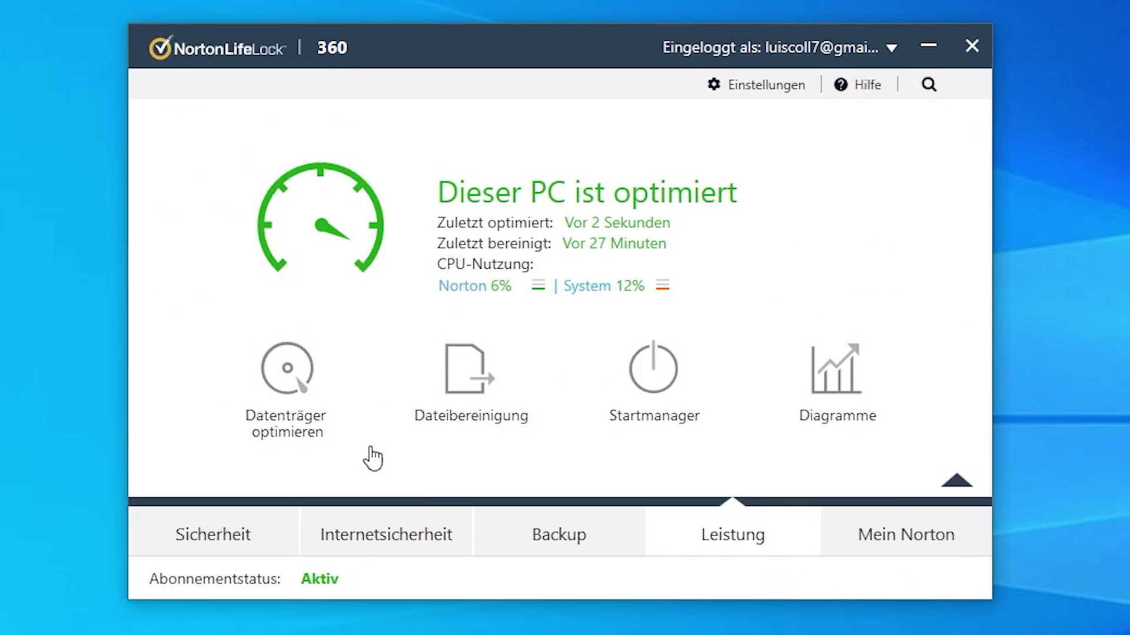
left_click(527, 446)
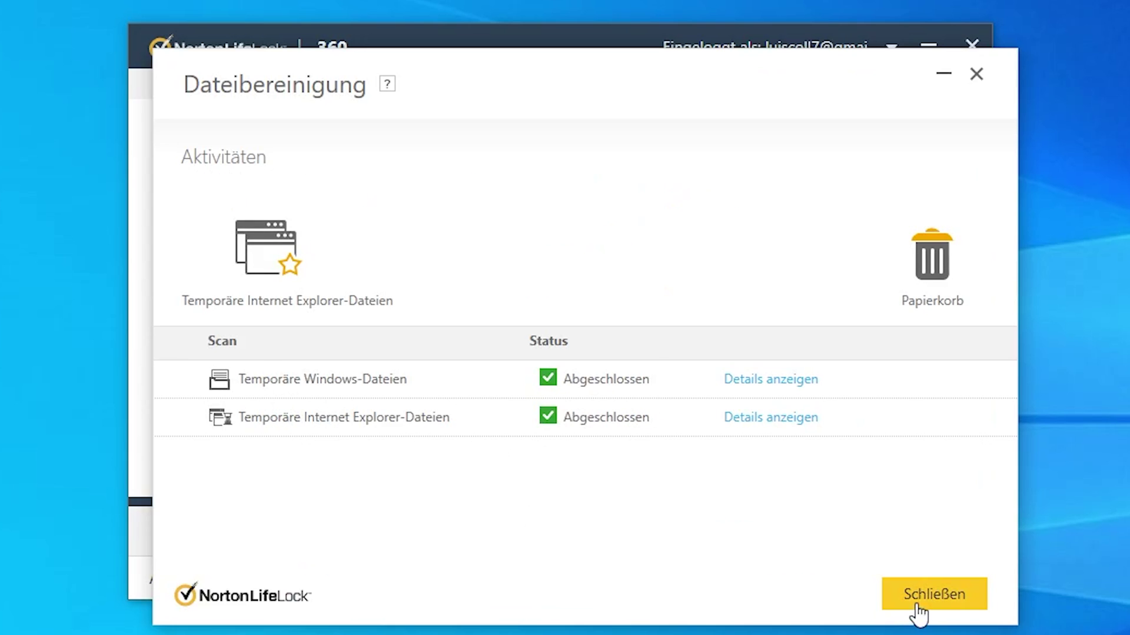
left_click(919, 605)
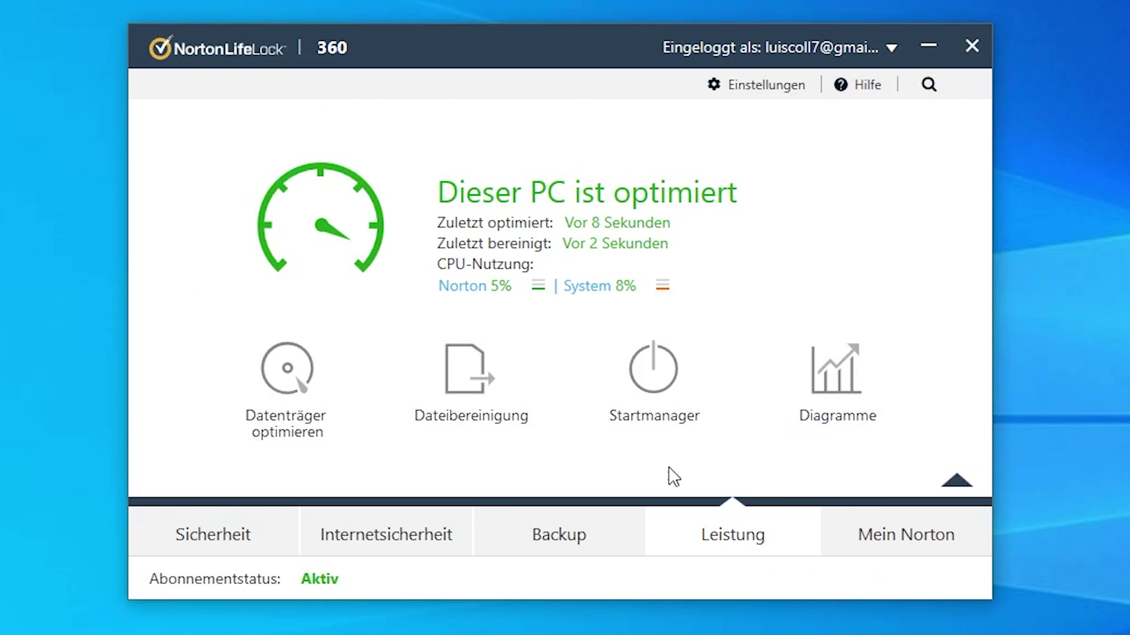
Review the Startmanager's program list and the Diagramme performance events for January to March 2021, and close both.
left_click(637, 384)
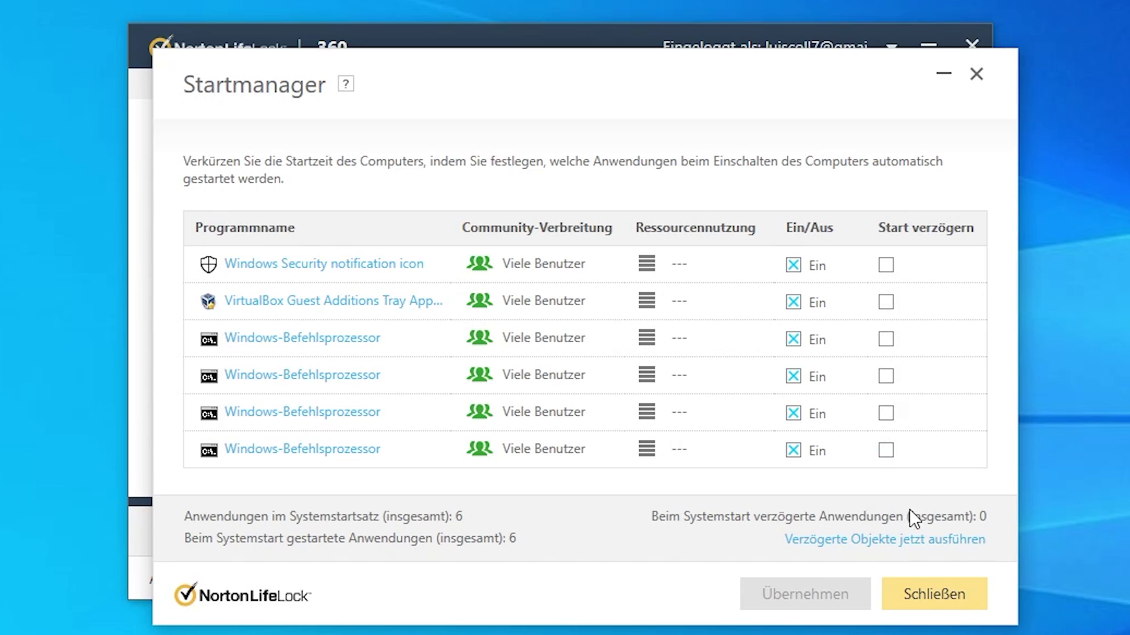
left_click(906, 609)
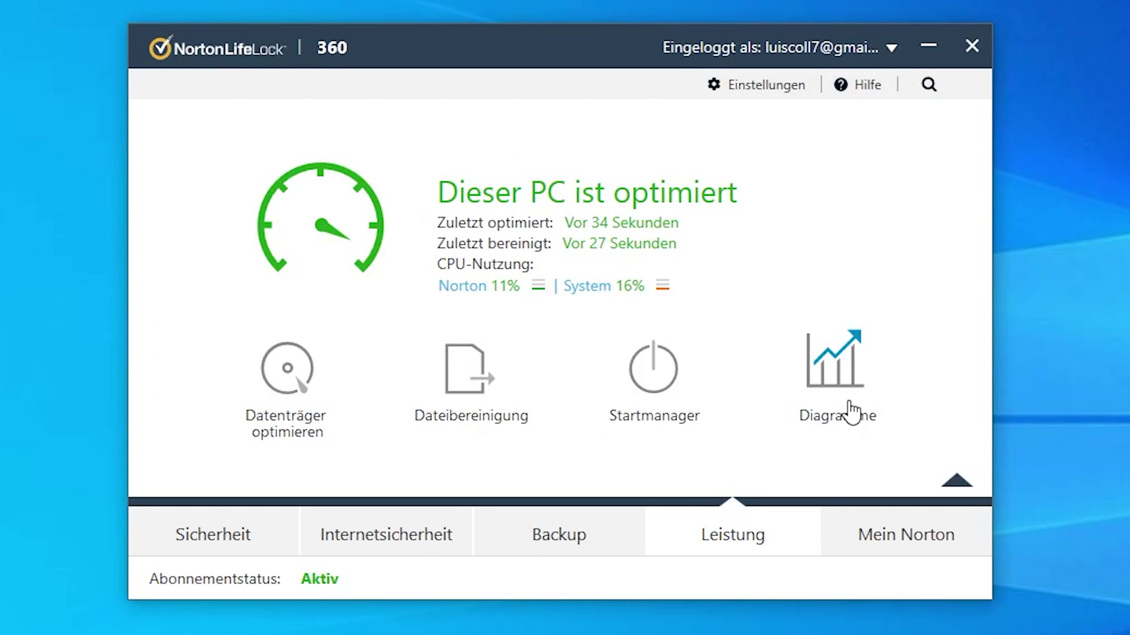
left_click(821, 370)
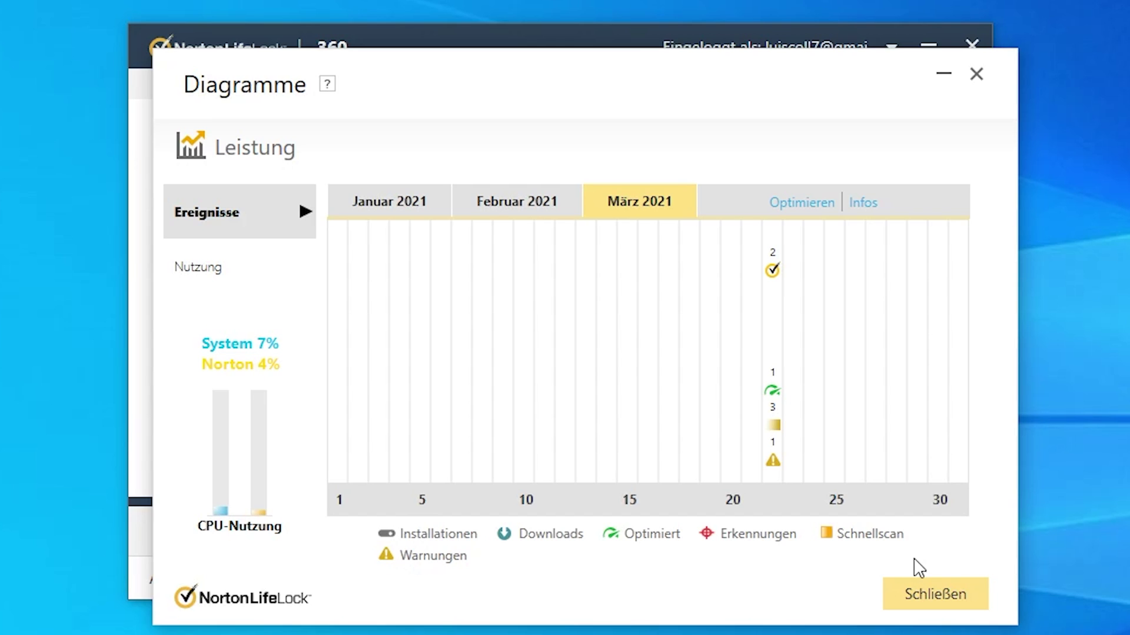
left_click(544, 203)
left_click(412, 203)
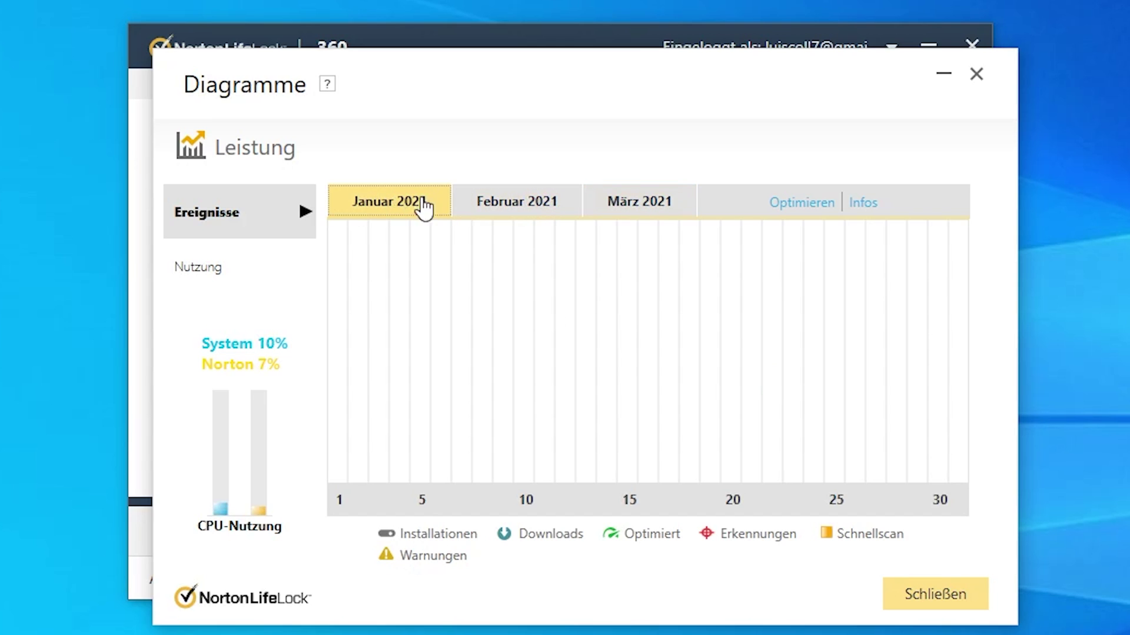
left_click(653, 201)
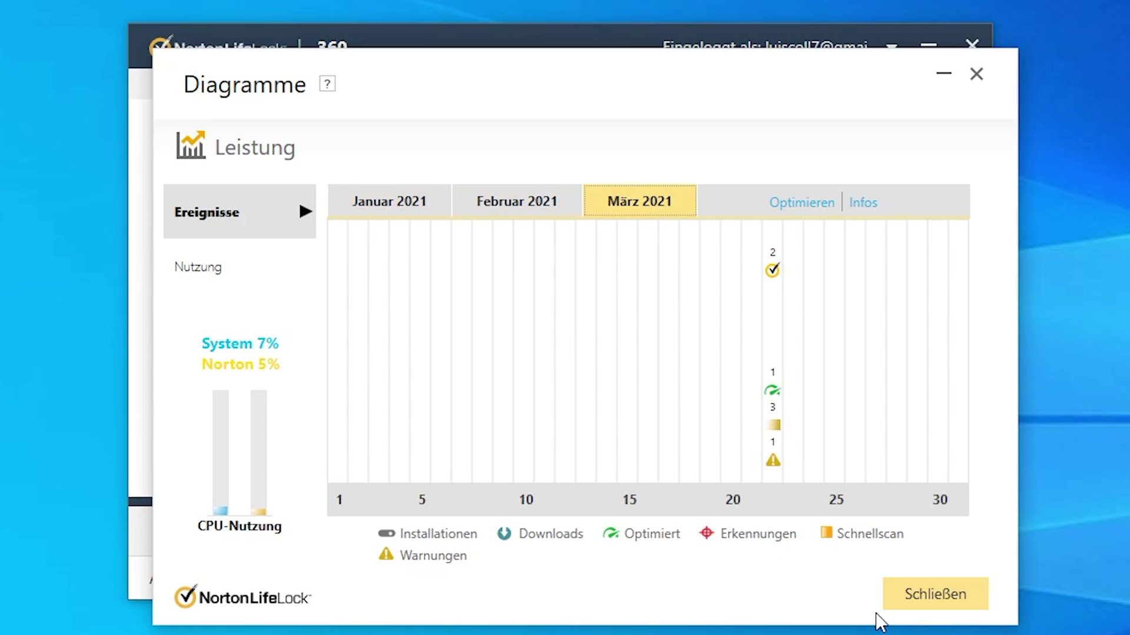
left_click(942, 599)
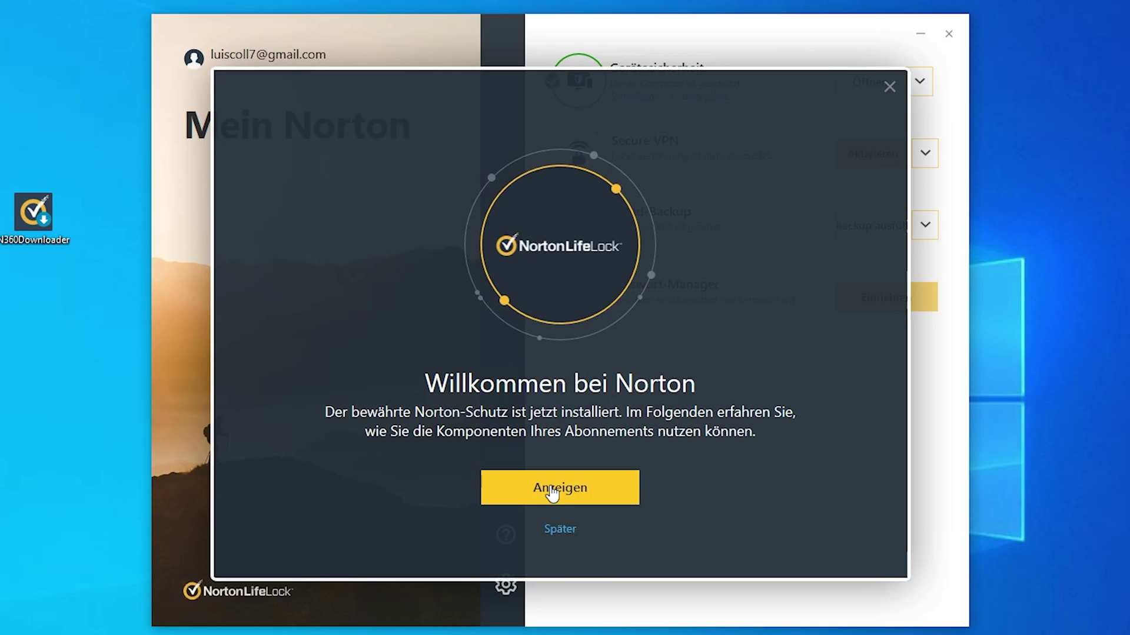
View the first page of the Mein Norton welcome tour, and close the tour and the Mein Norton window.
left_click(559, 487)
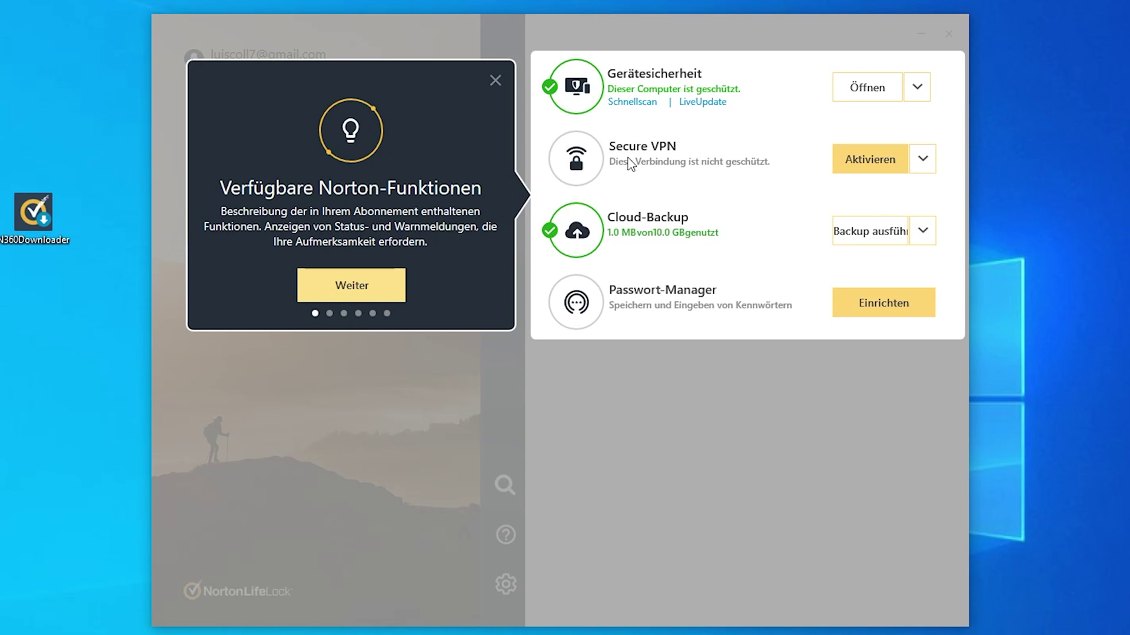
left_click(494, 81)
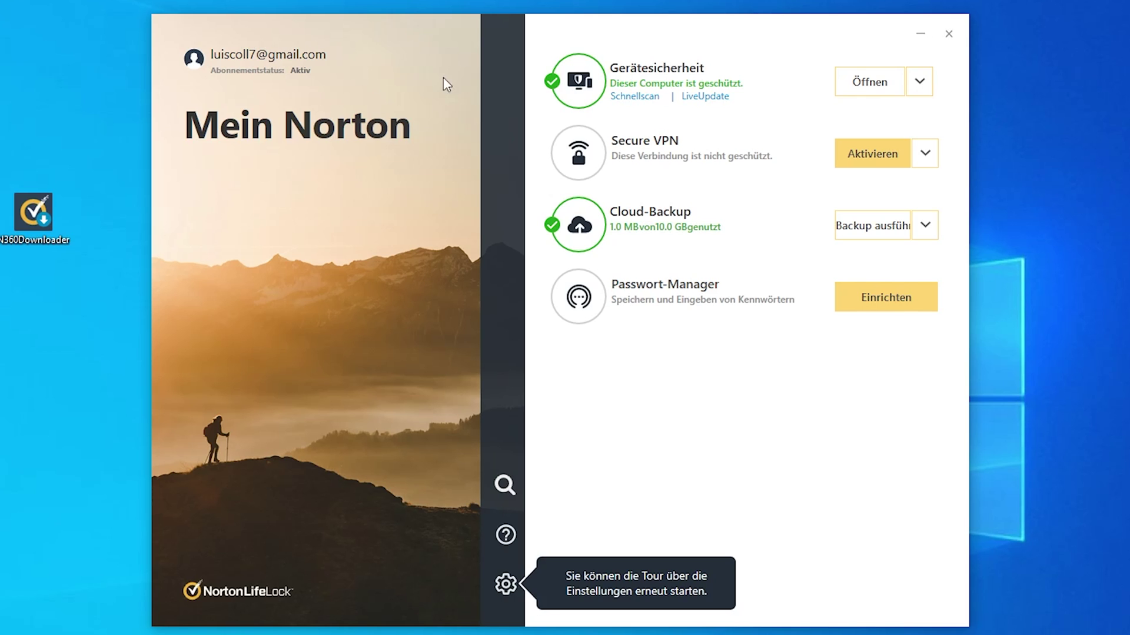
left_click(948, 35)
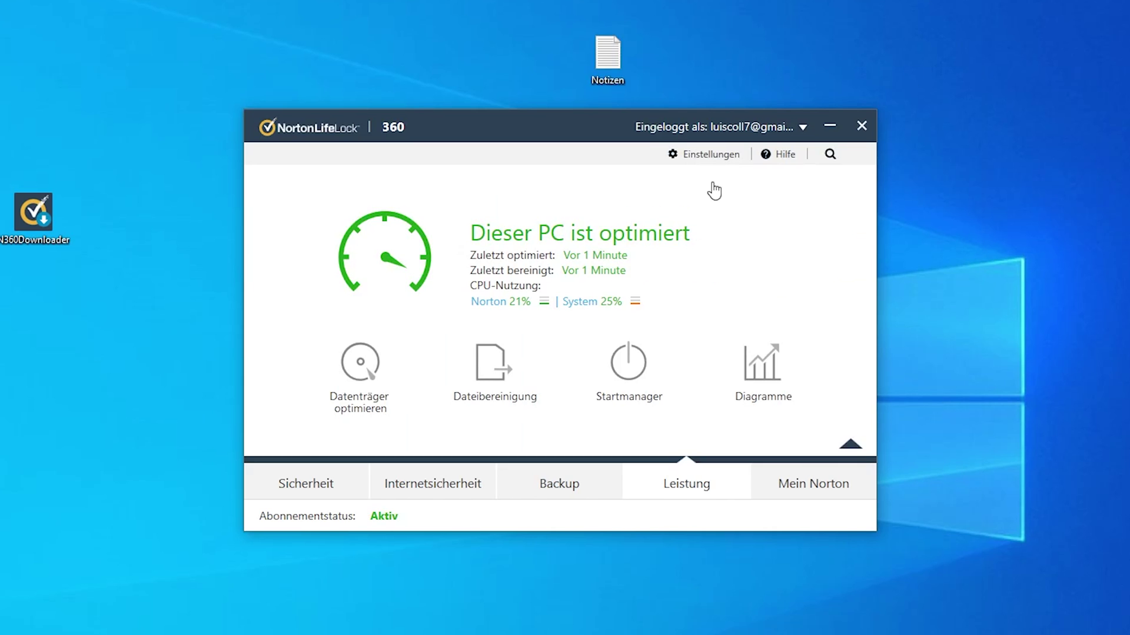
left_click(367, 429)
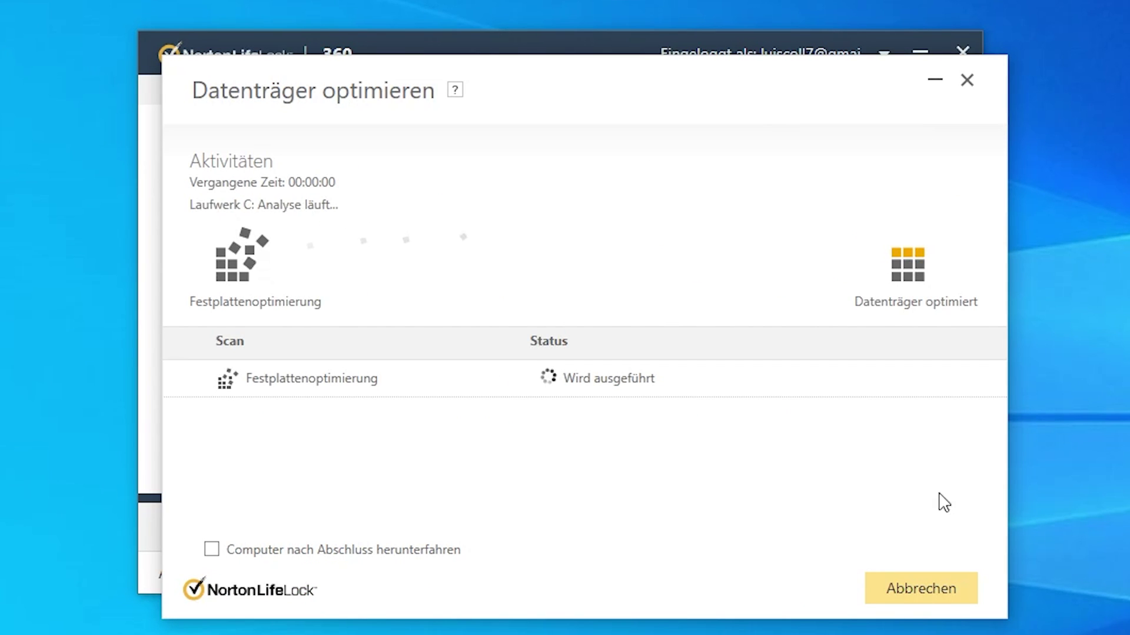
left_click(938, 590)
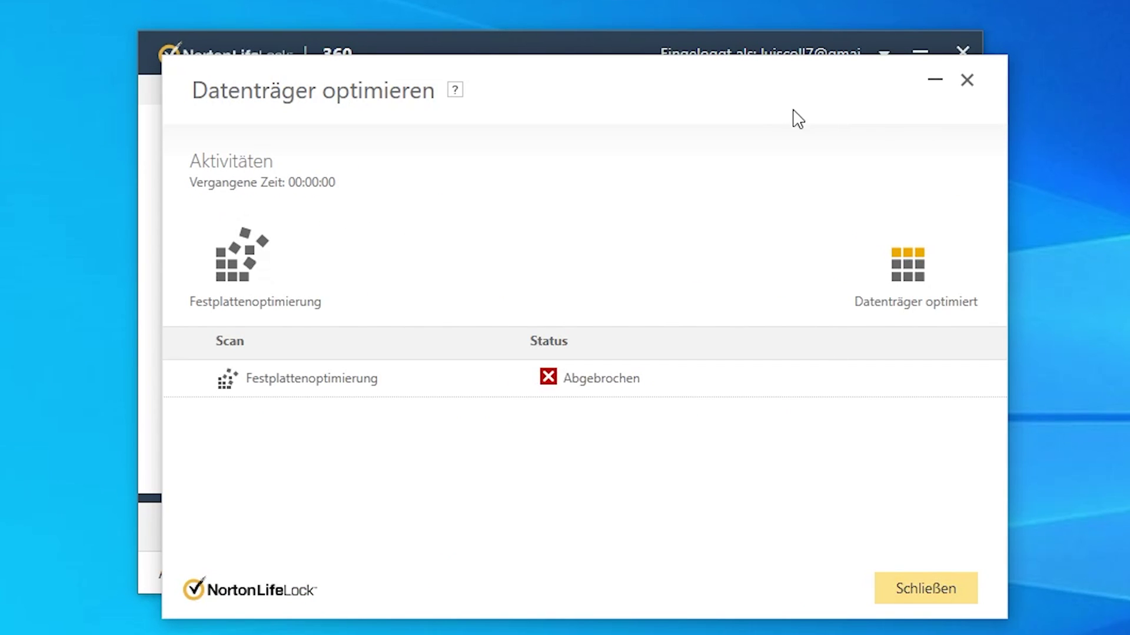
left_click(967, 80)
Open the Norton 360 Einstellungen overview and display the quick commands available from its system tray icon.
left_click(769, 100)
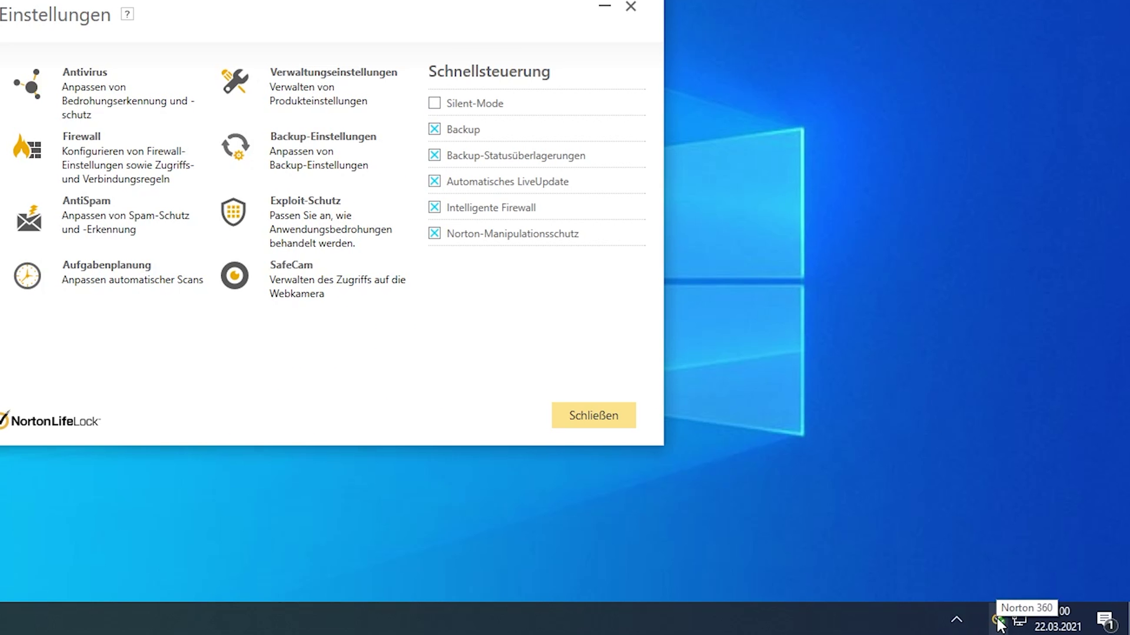
right_click(997, 620)
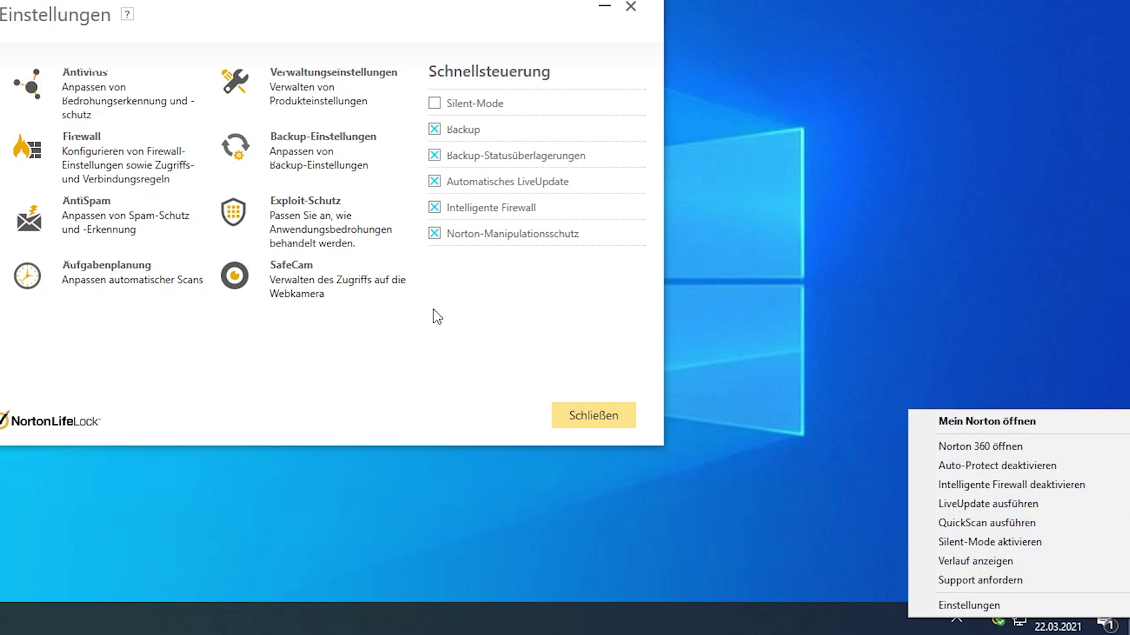
Dismiss the quick command list and review the Antivirus settings for Automatischer Schutz, Scans und Risiken, Script Control and Updates, then close the settings.
key("Escape")
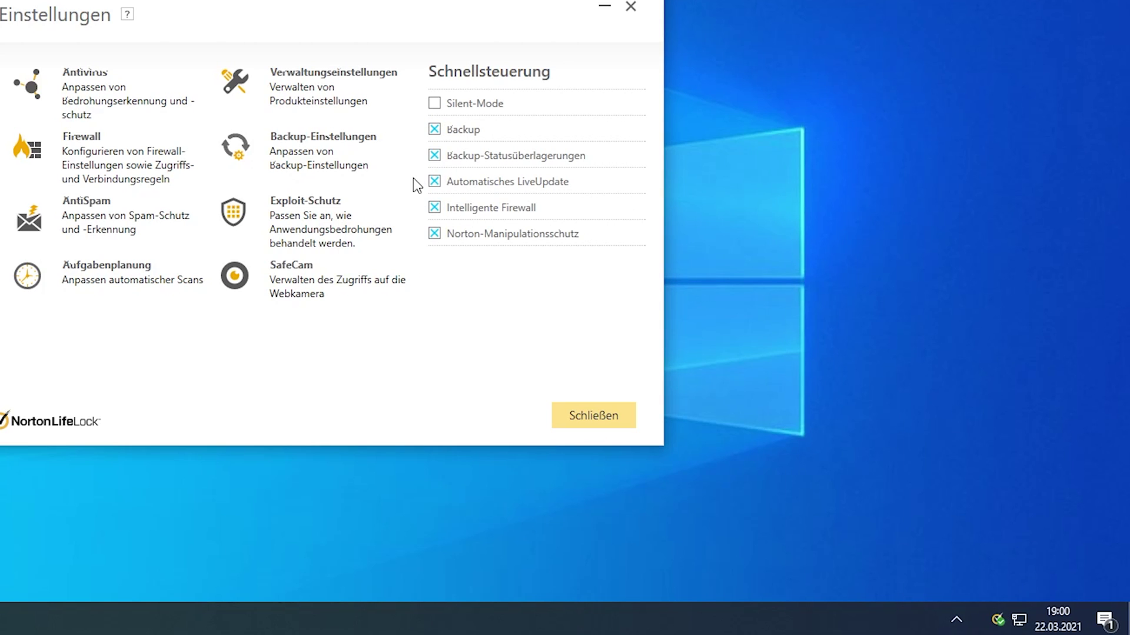
left_click(82, 76)
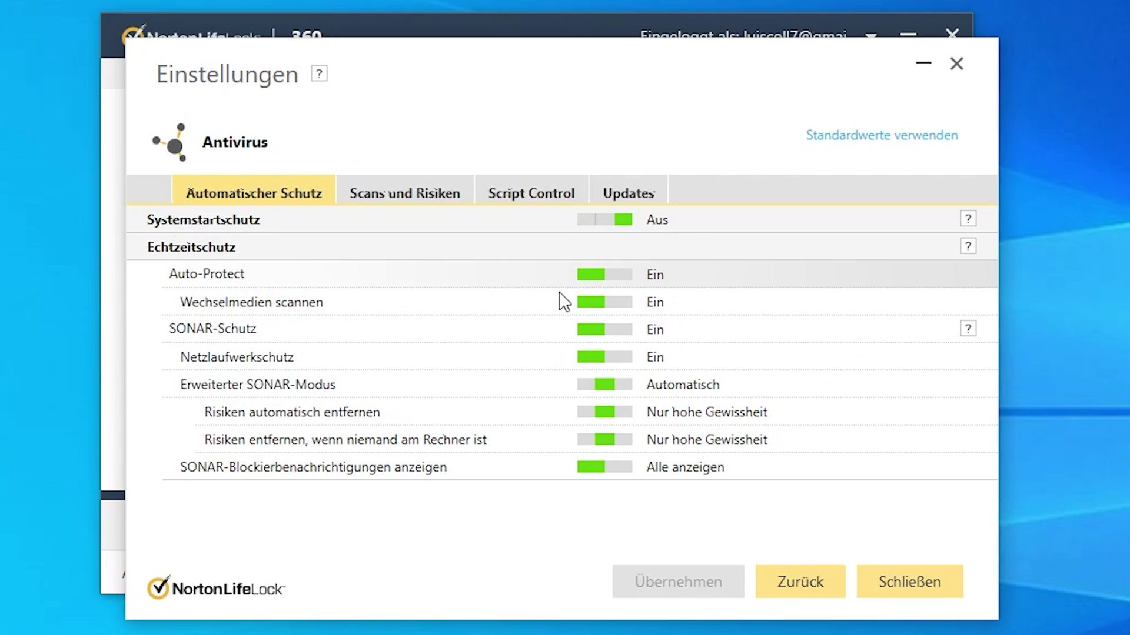
left_click(423, 197)
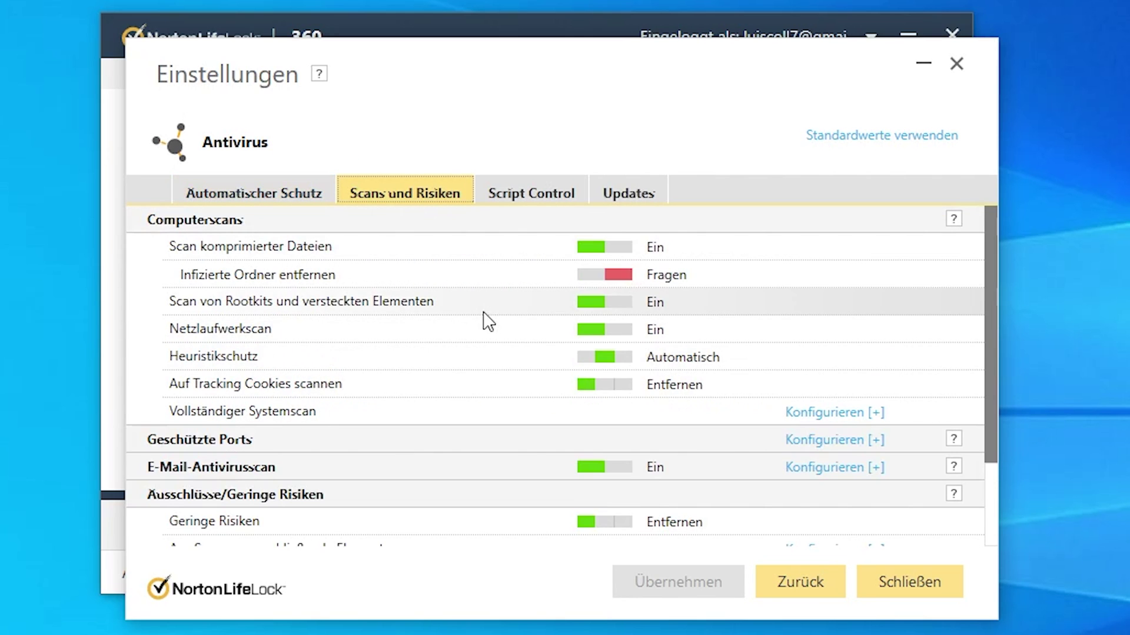
scroll(479, 363, "down", 3)
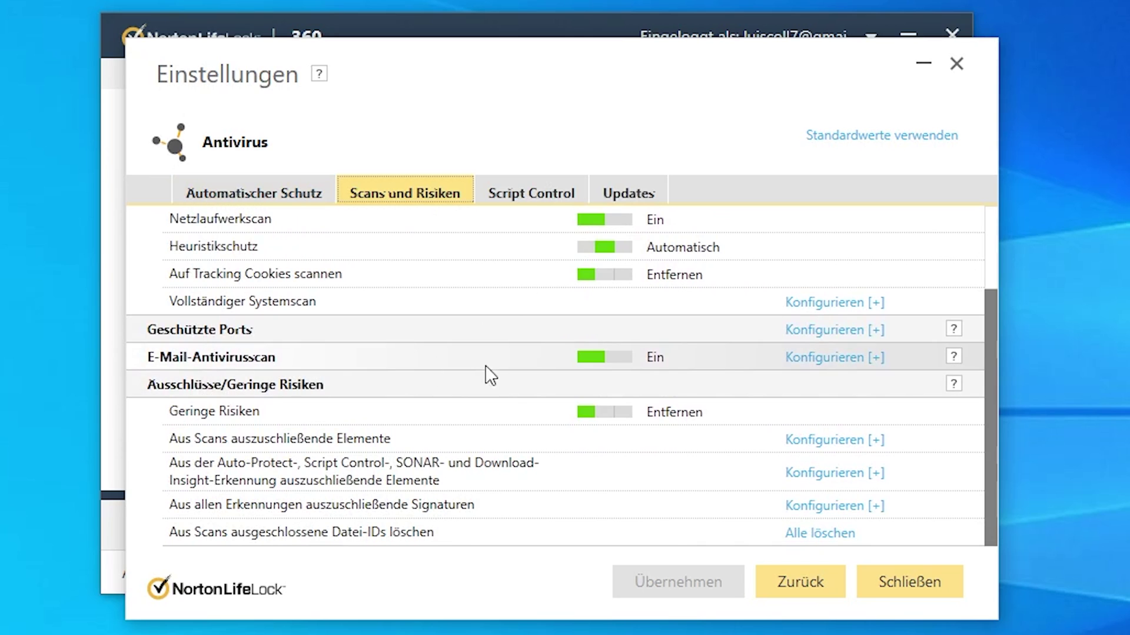
left_click(522, 196)
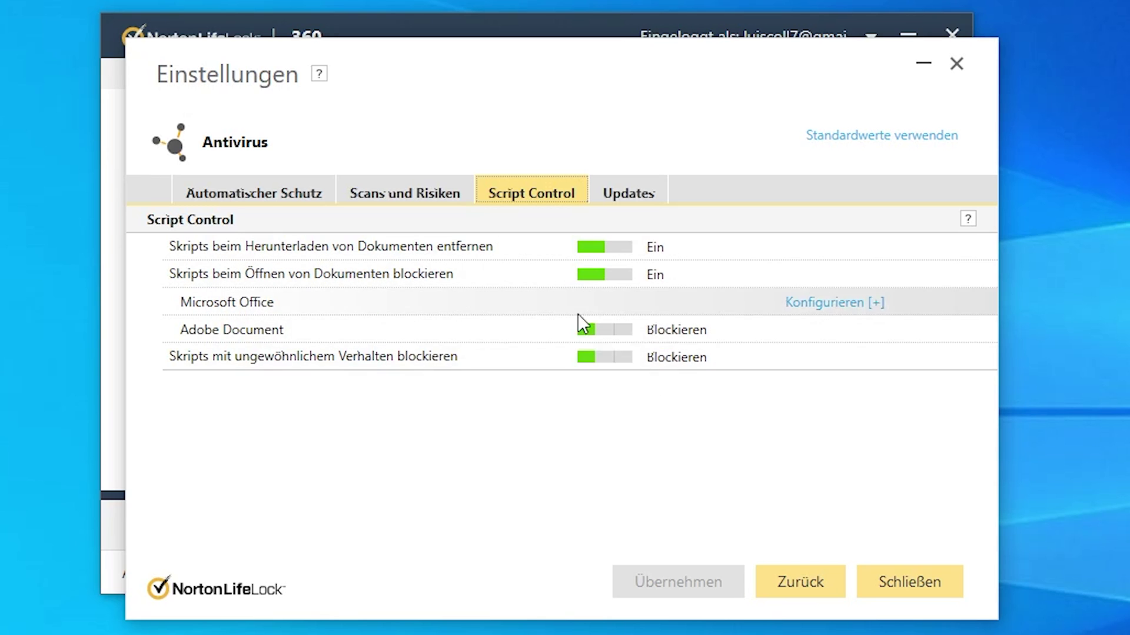
left_click(625, 207)
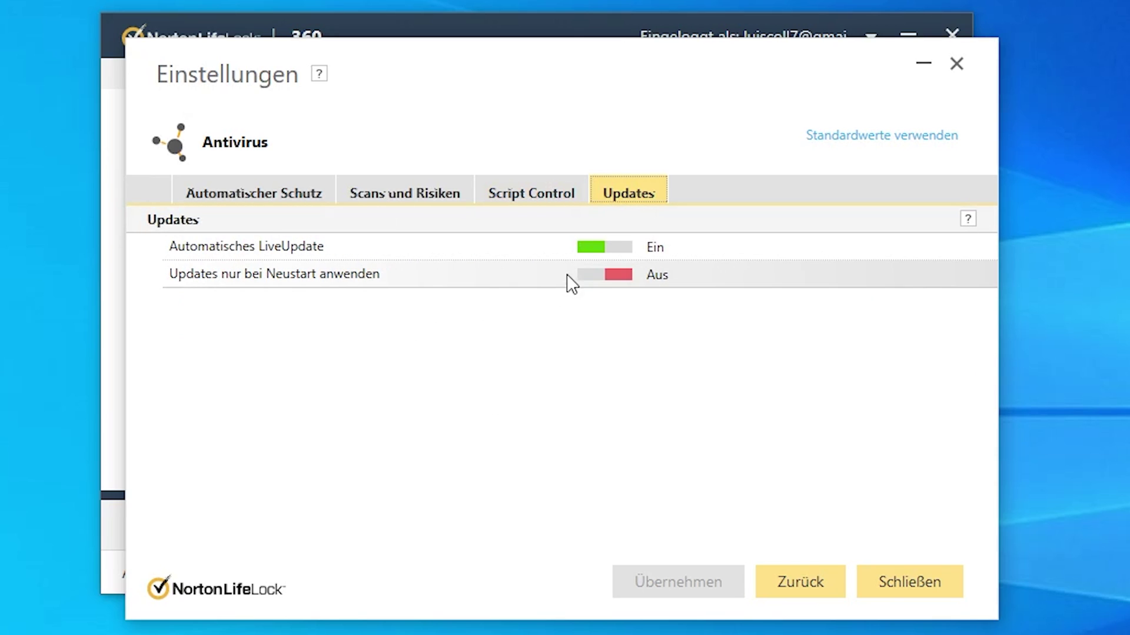
left_click(901, 584)
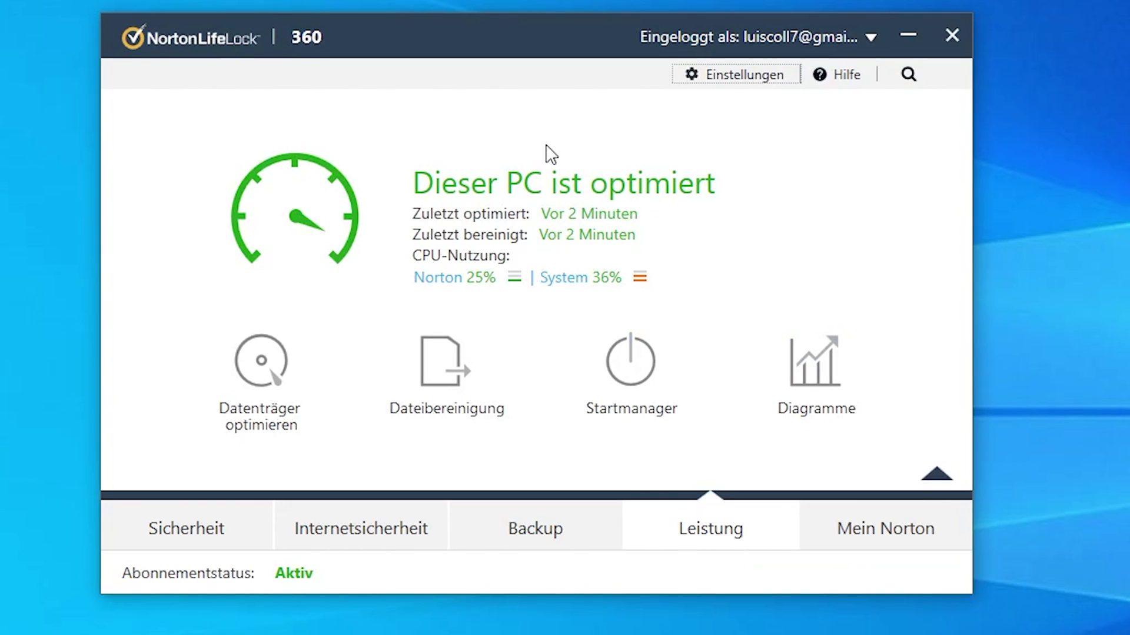
Reopen the Einstellungen and review the Firewall's Allgemeine Einstellungen, including Intelligente Firewall, WLAN-Sicherheit and Netzwerkeinstellungen.
left_click(735, 75)
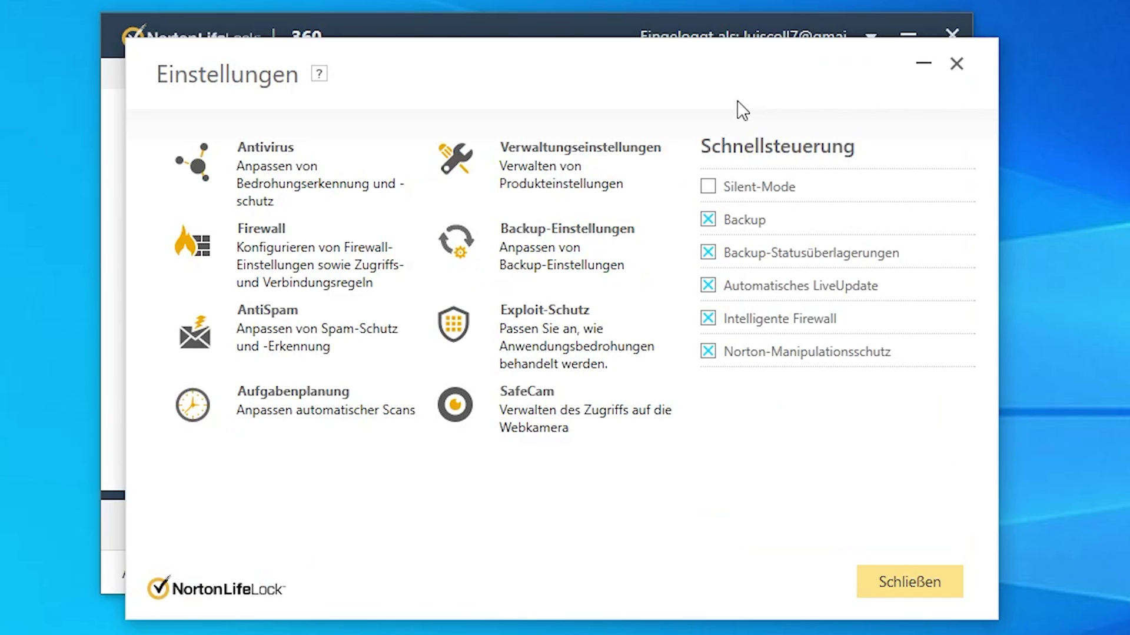
left_click(243, 240)
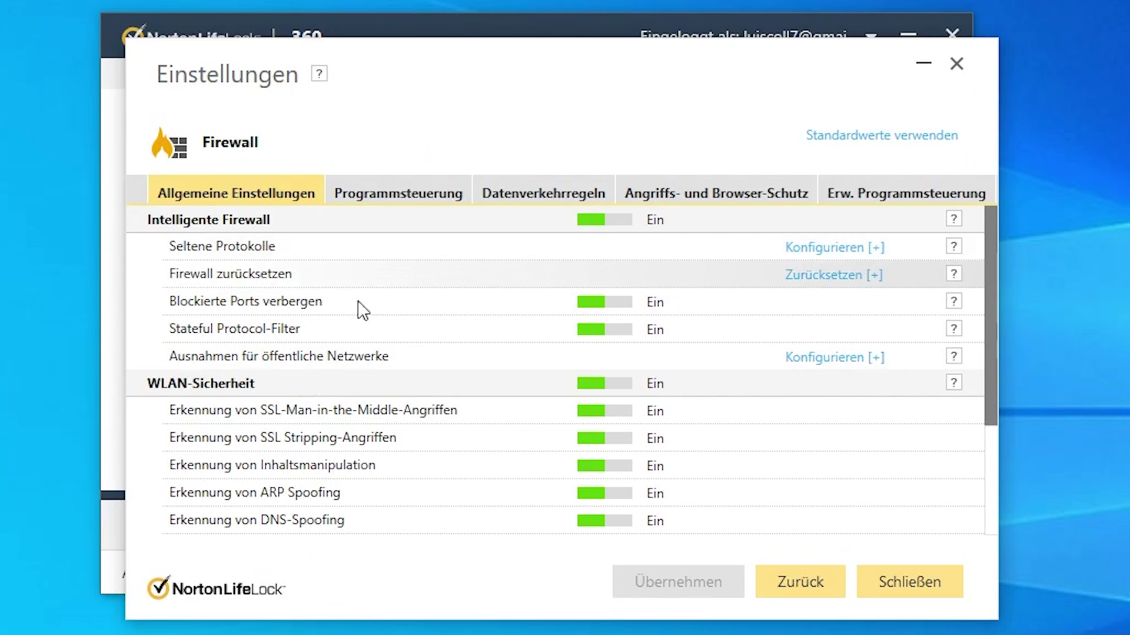
scroll(648, 396, "down", 2)
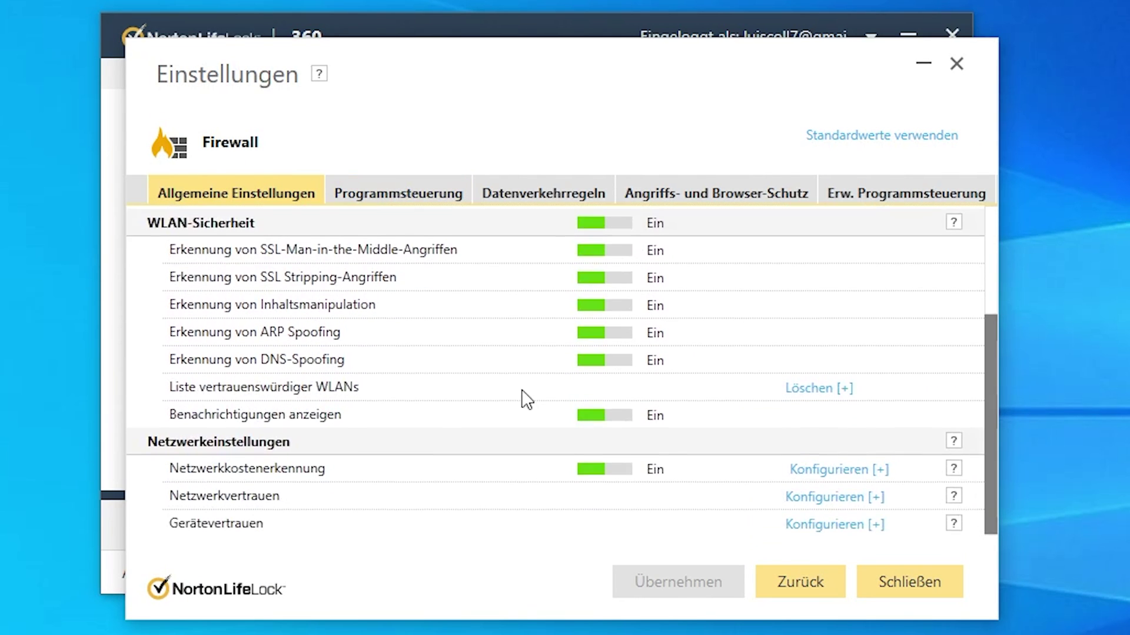
scroll(557, 419, "up", 1)
scroll(492, 361, "up", 1)
scroll(494, 373, "down", 2)
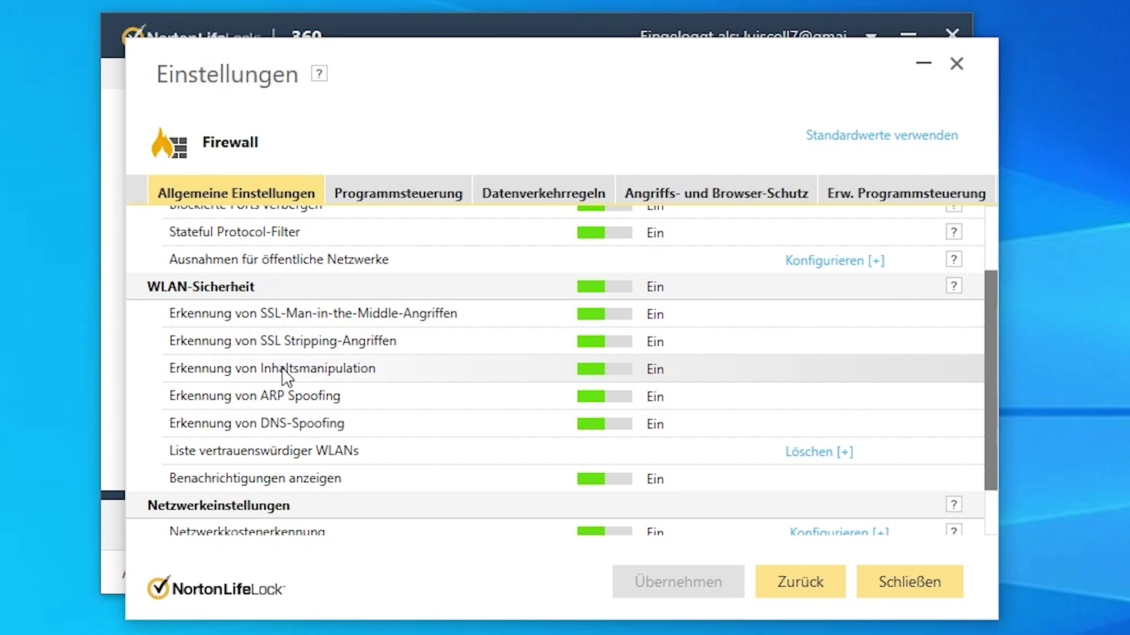
scroll(288, 377, "down", 2)
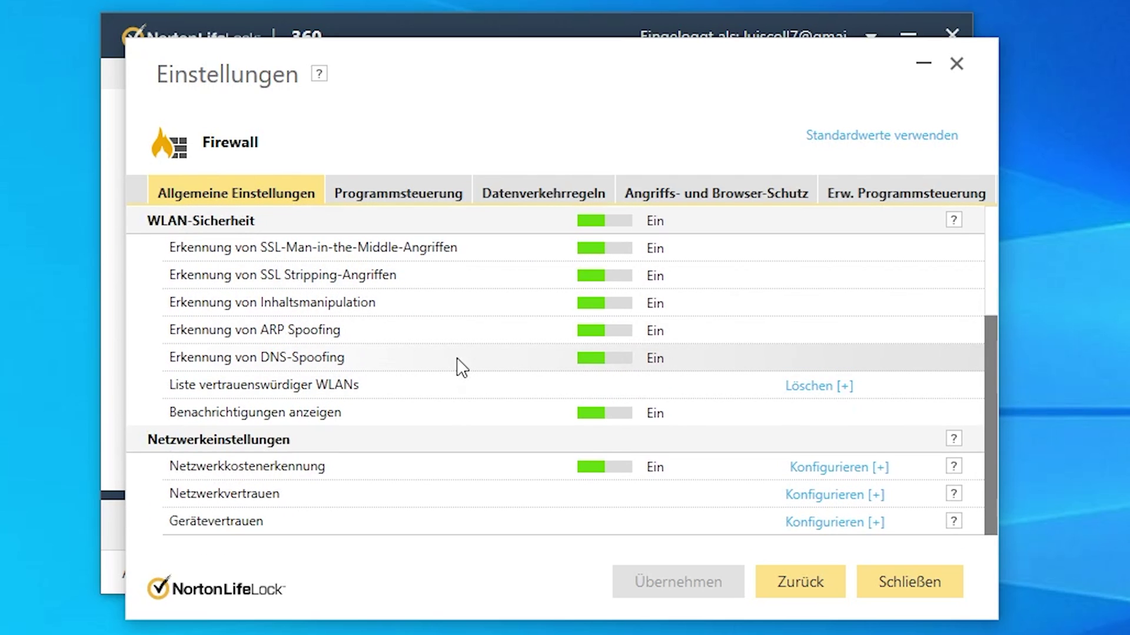
Review the Firewall's Programmsteuerung, Datenverkehrregeln, Angriffs- und Browser-Schutz and Erw. Programmsteuerung settings, and close the settings.
left_click(419, 194)
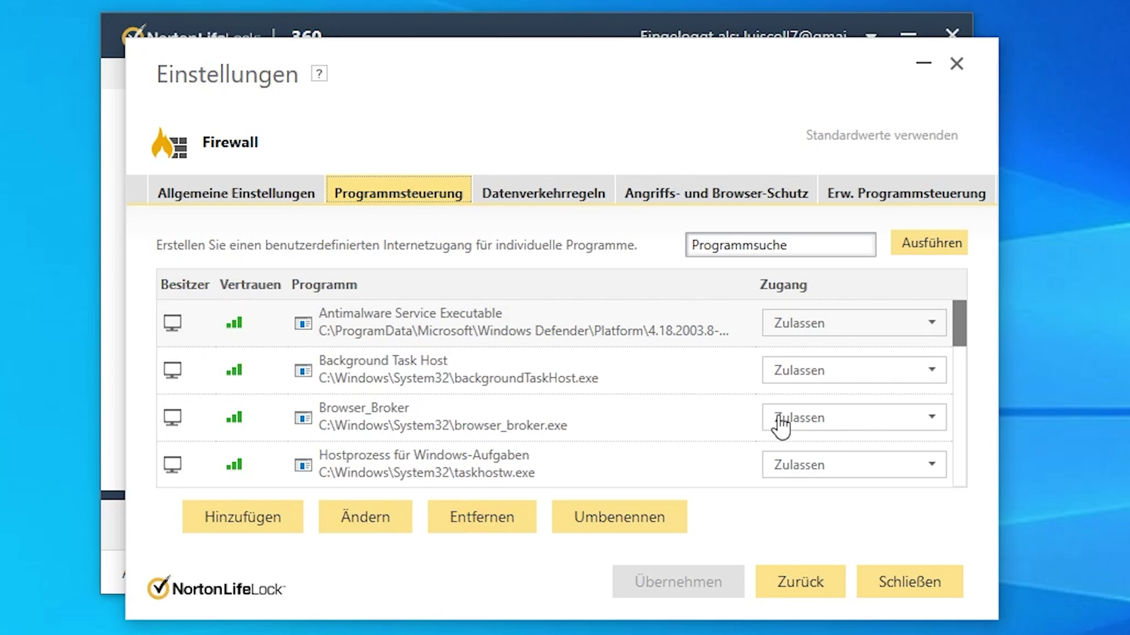
left_click(545, 195)
left_click(698, 203)
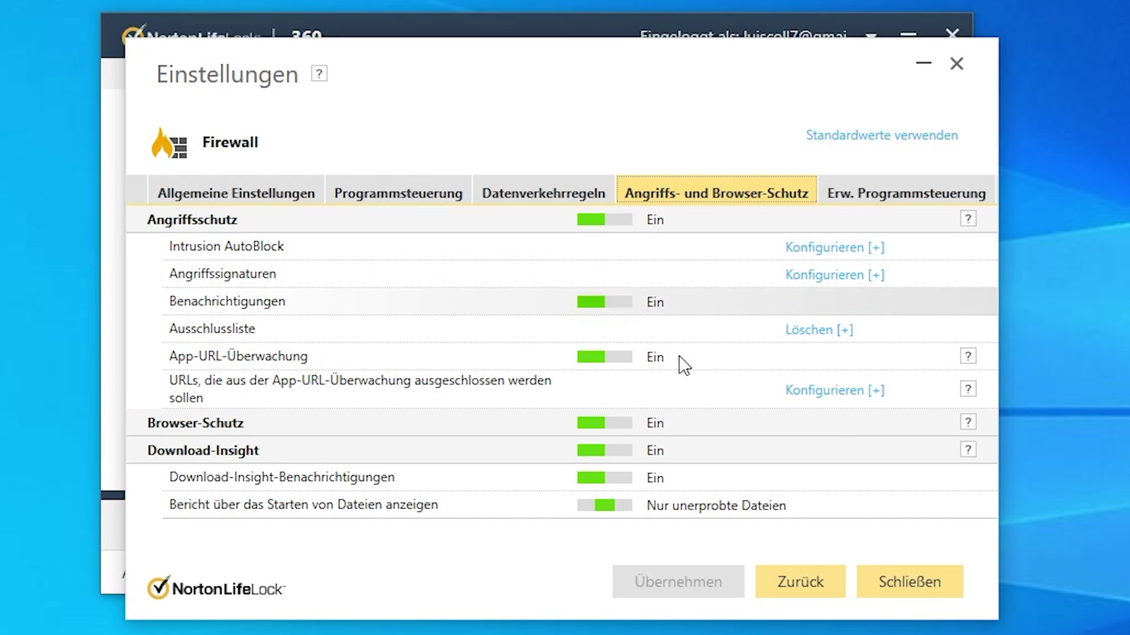
left_click(869, 203)
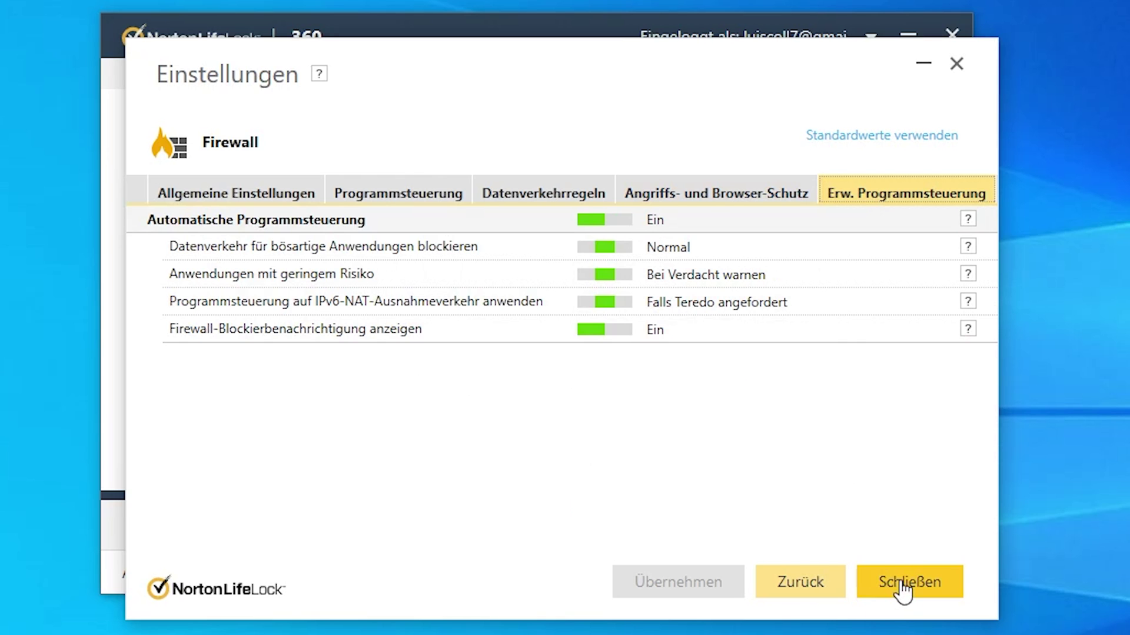
left_click(903, 589)
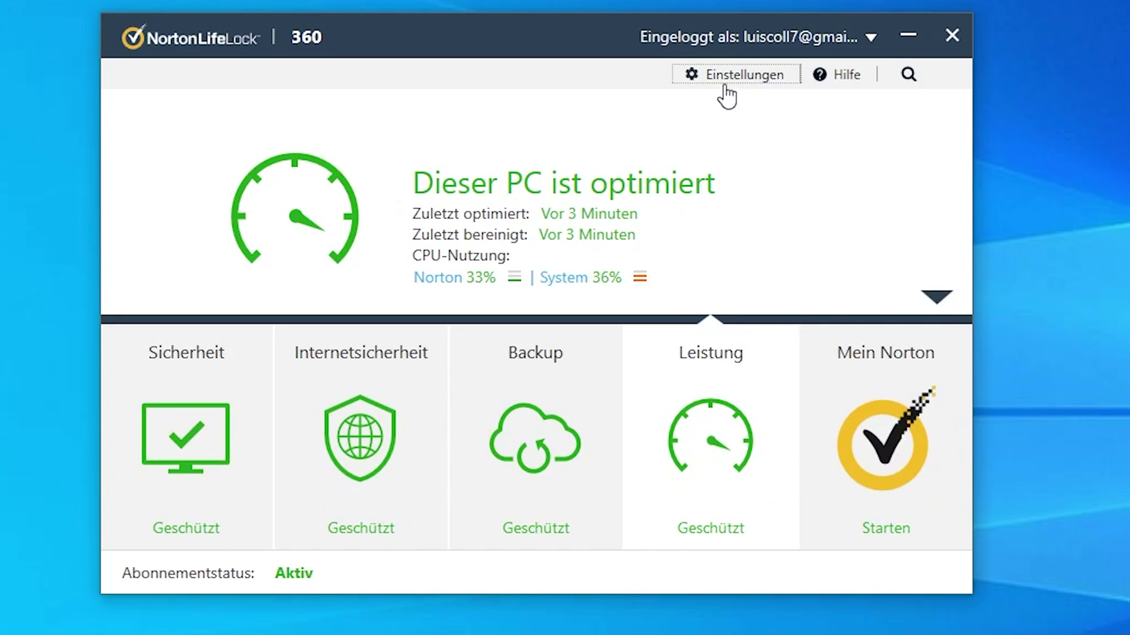
Reopen the Einstellungen, view the AntiSpam filter settings and the automatic tasks in Aufgabenplanung, and return to the overview.
left_click(726, 76)
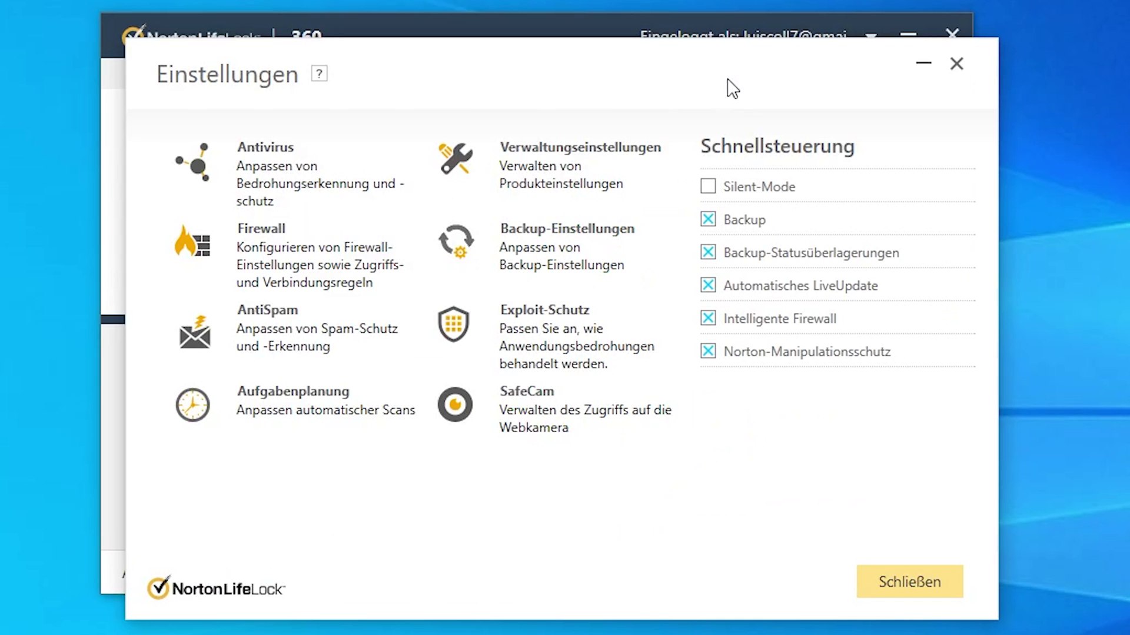
left_click(273, 323)
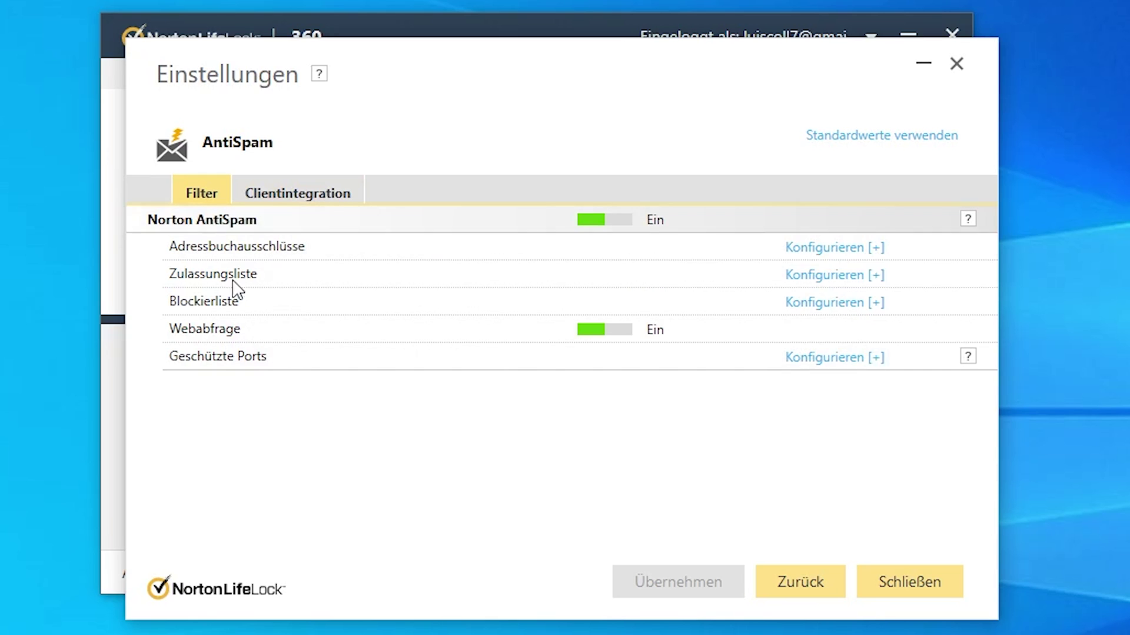
left_click(780, 580)
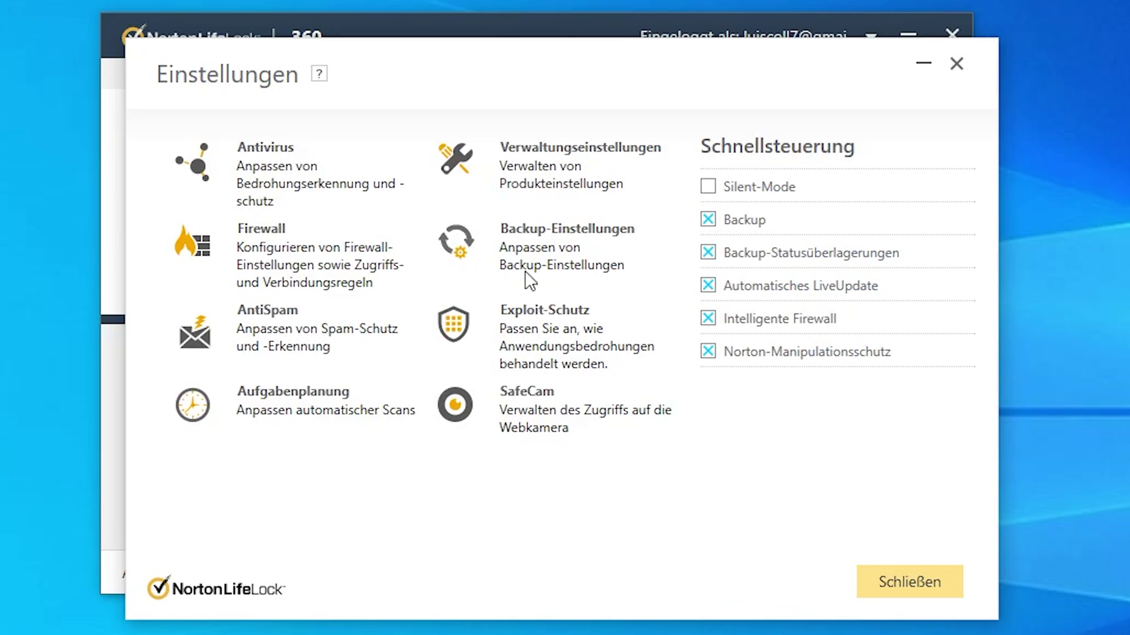
left_click(295, 399)
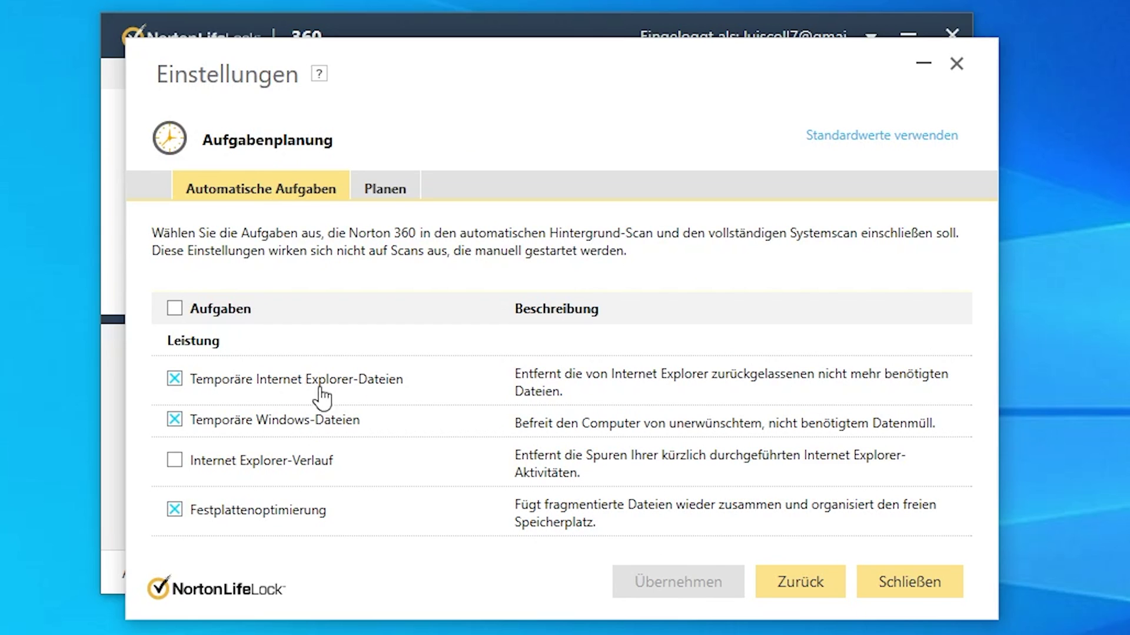
left_click(788, 583)
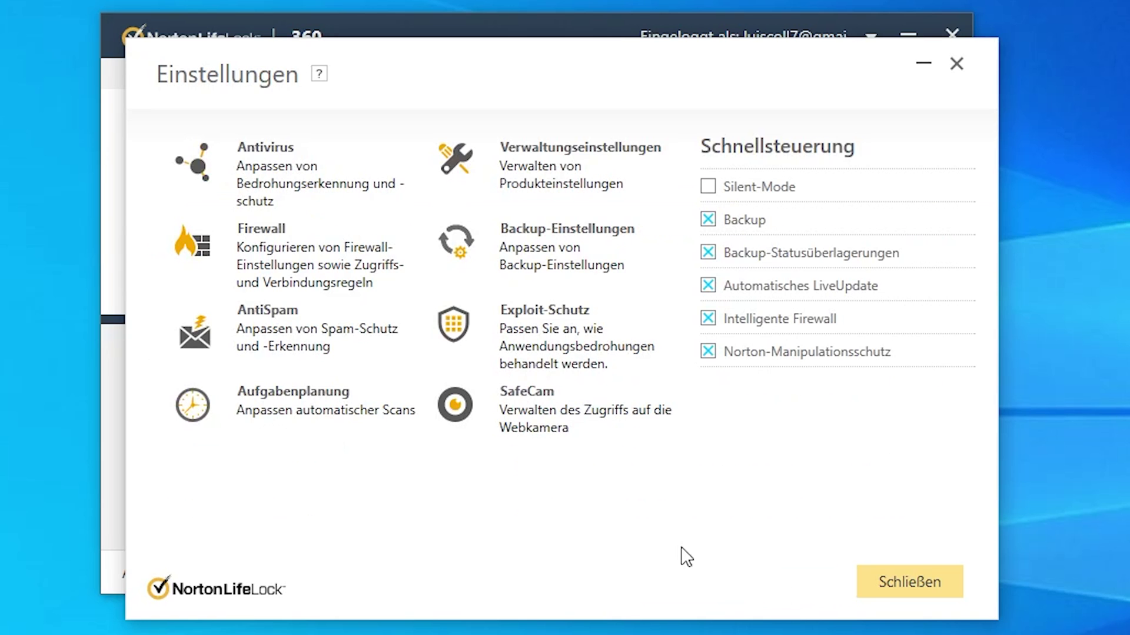
Examine the Verwaltungseinstellungen from Hintergrundaufgaben through Leistungsüberwachung, Produktsicherheit and Silent-Mode to the delay options, and return to the overview.
left_click(552, 156)
scroll(547, 376, "down", 3)
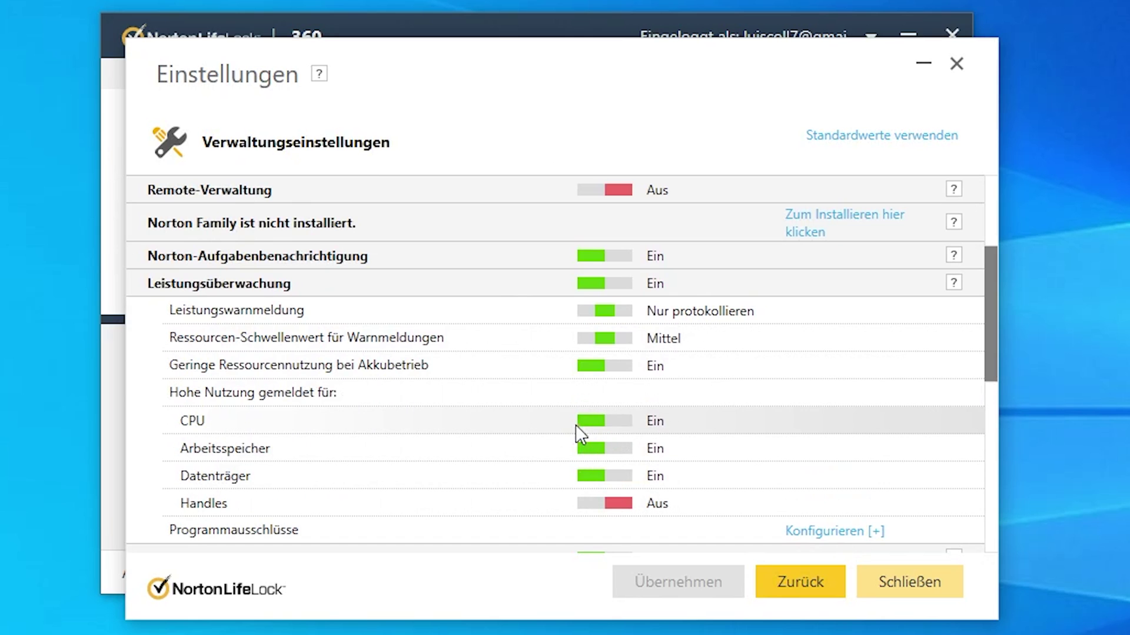
scroll(497, 424, "up", 3)
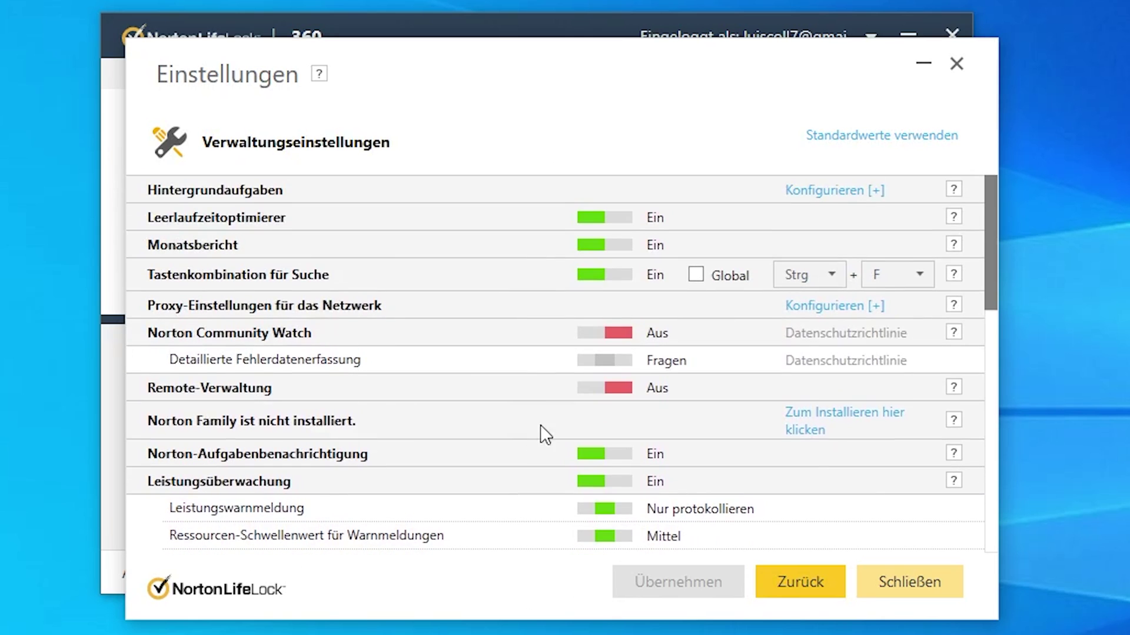
scroll(574, 310, "down", 3)
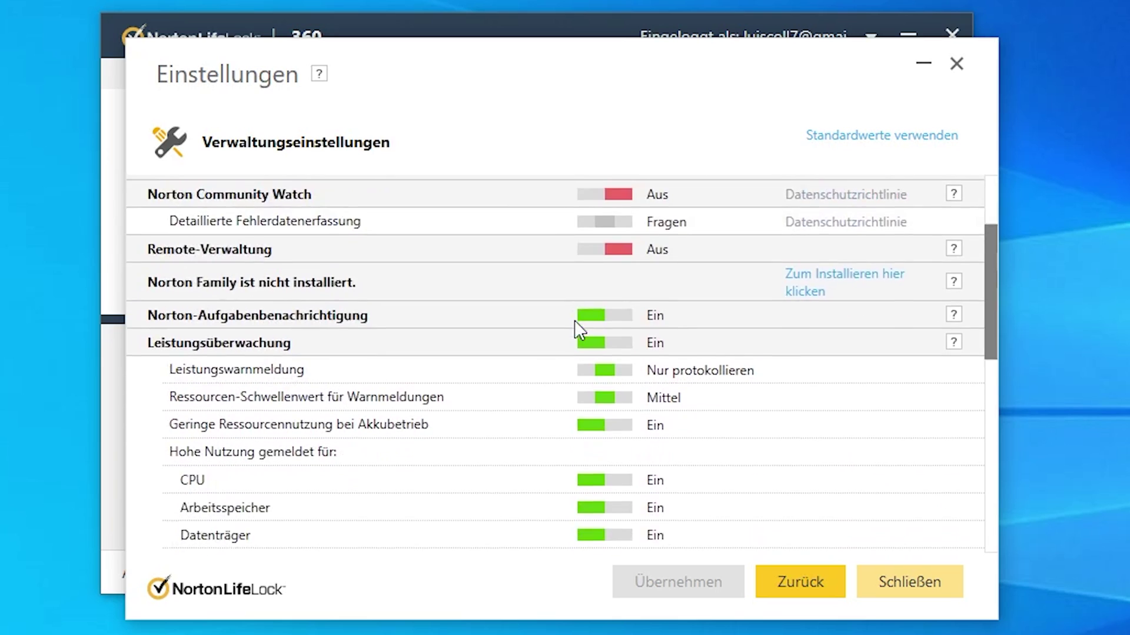
scroll(574, 330, "down", 7)
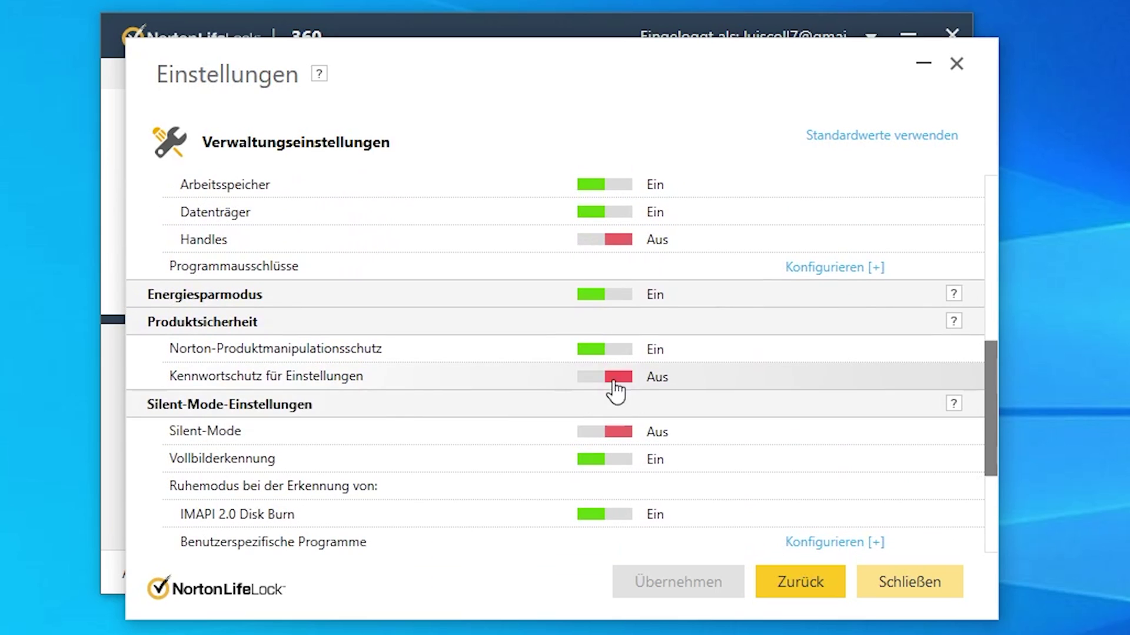
scroll(597, 433, "down", 4)
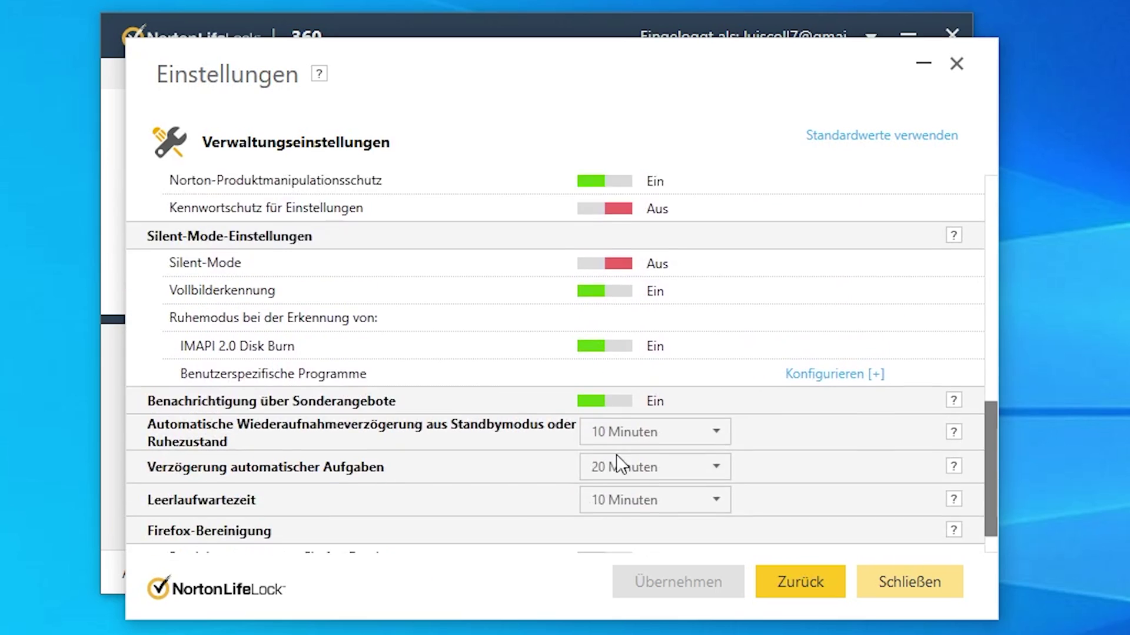
scroll(630, 471, "down", 1)
left_click(797, 577)
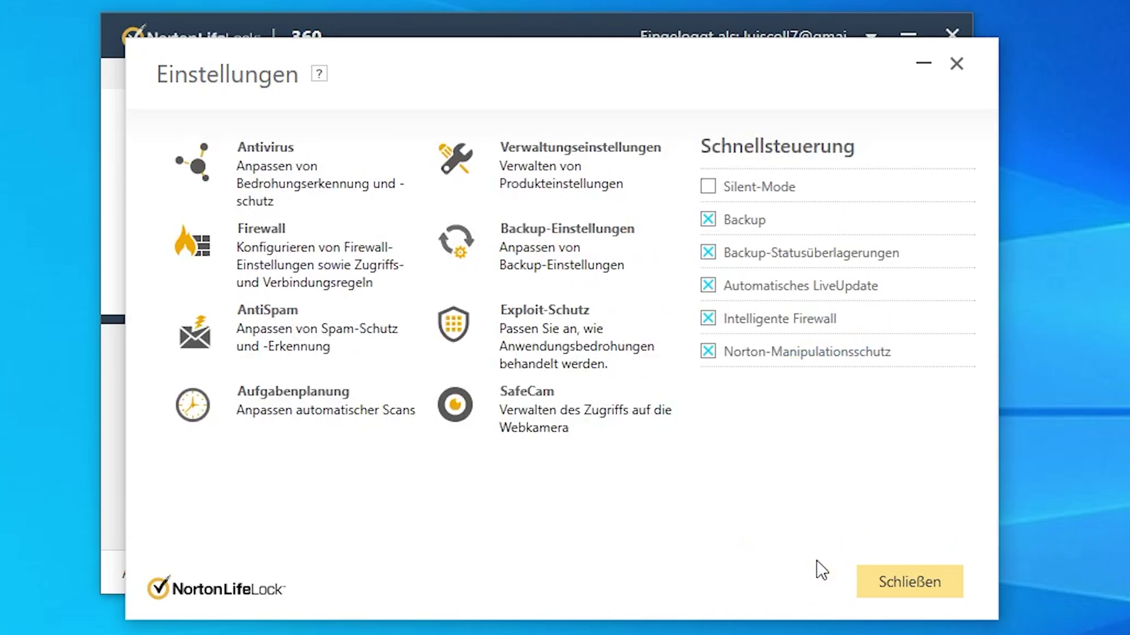
View the Backup-Einstellungen and the full list of Exploit-Schutz protections, and return to the settings overview.
left_click(546, 238)
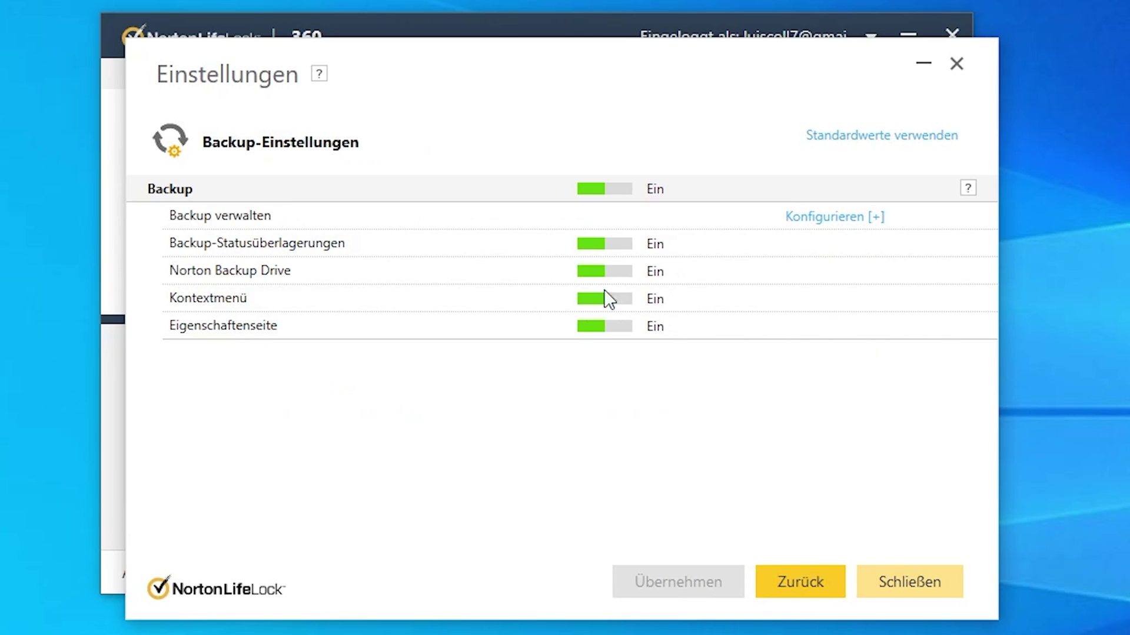
left_click(804, 594)
left_click(528, 321)
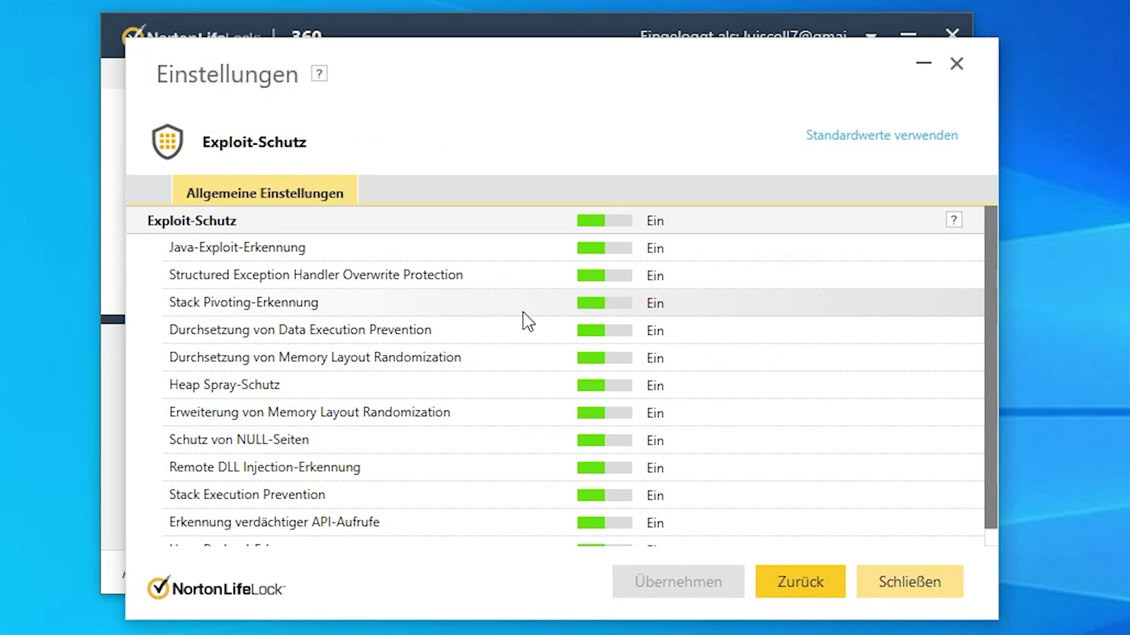
scroll(492, 358, "down", 1)
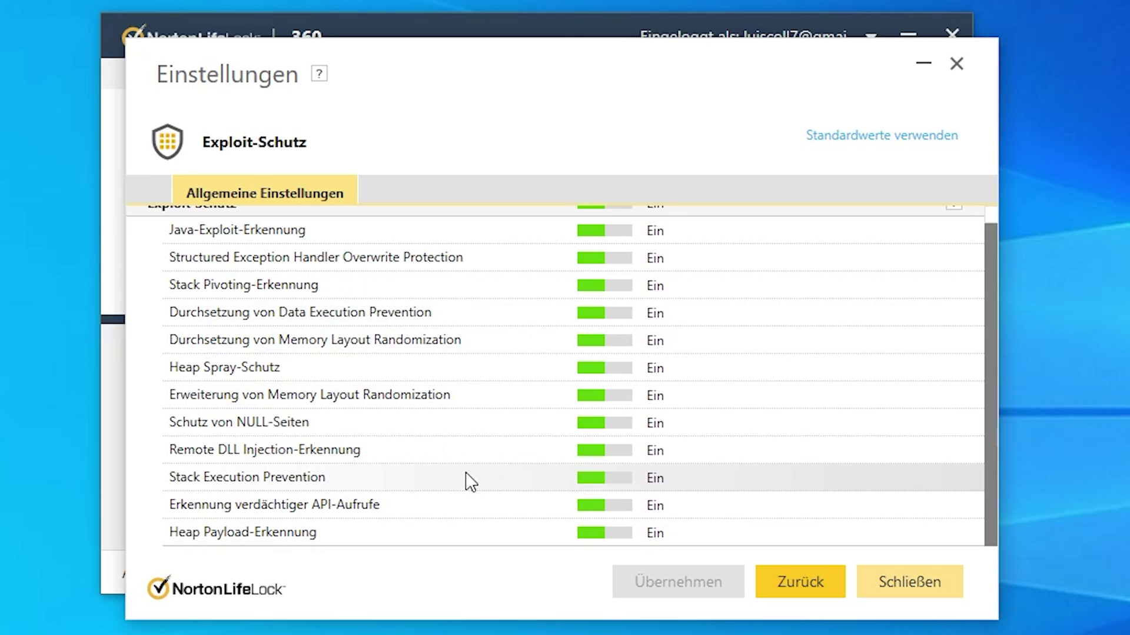
scroll(471, 482, "up", 1)
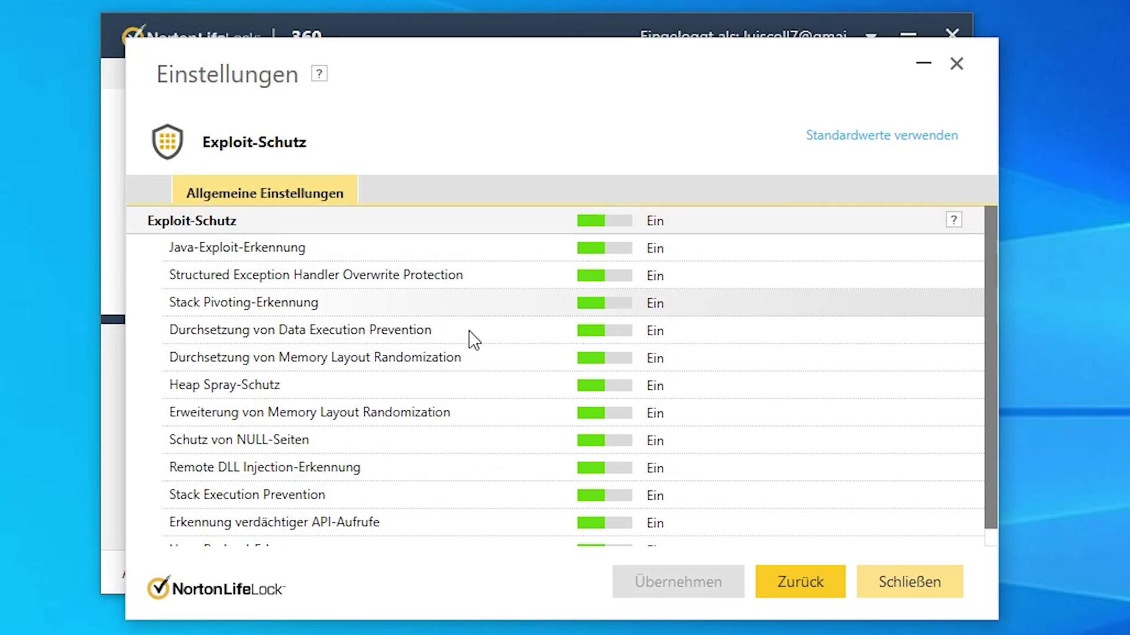
scroll(366, 396, "down", 1)
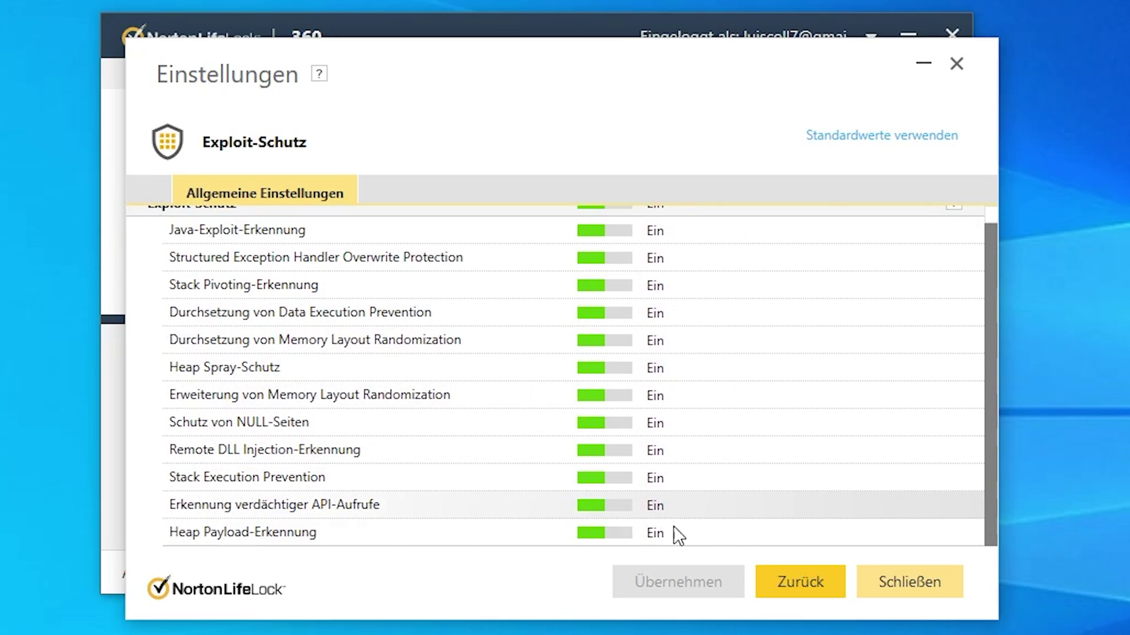
left_click(809, 584)
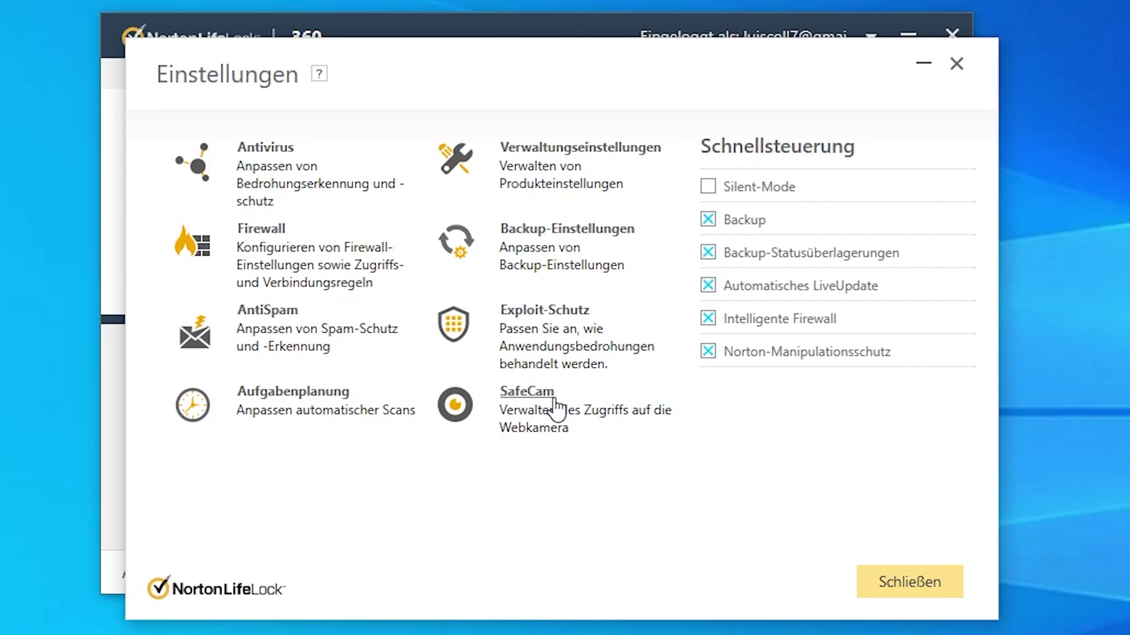
View the SafeCam settings and its Zugriff list for managing programs' webcam access.
left_click(555, 405)
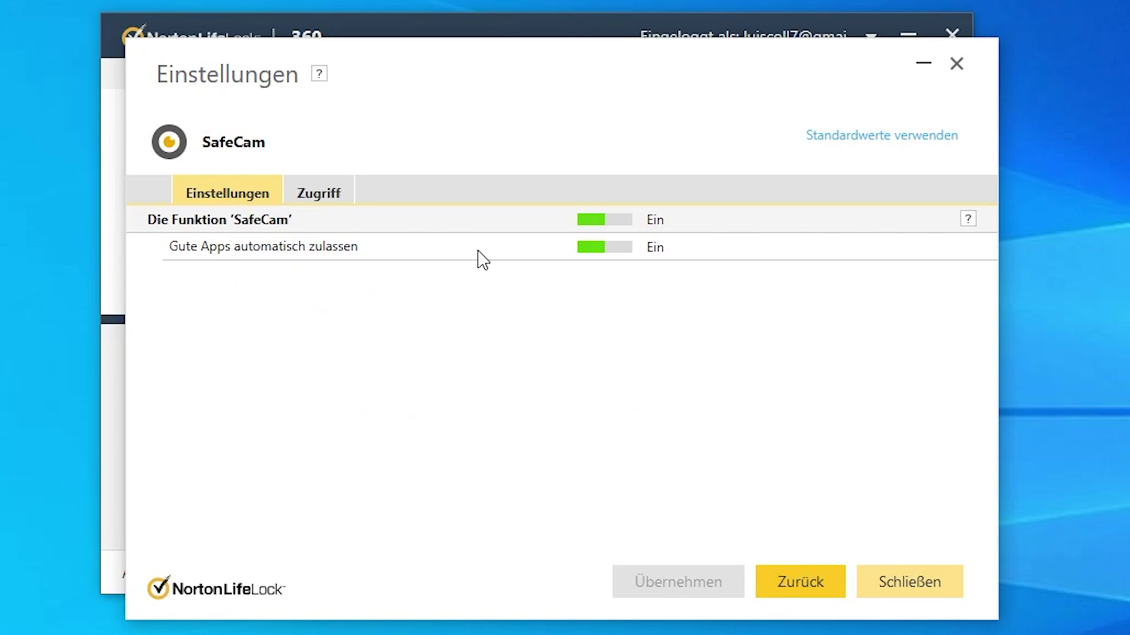
left_click(320, 196)
left_click(211, 194)
left_click(299, 200)
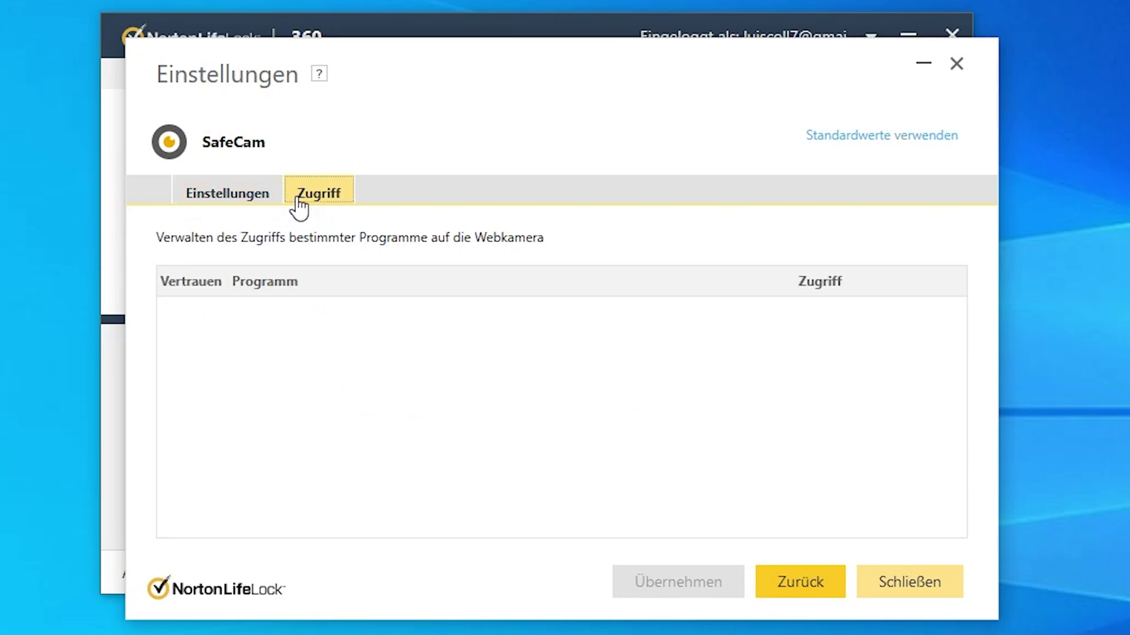
Leave the SafeCam settings, close the Einstellungen window and go to the Sicherheit section.
left_click(829, 583)
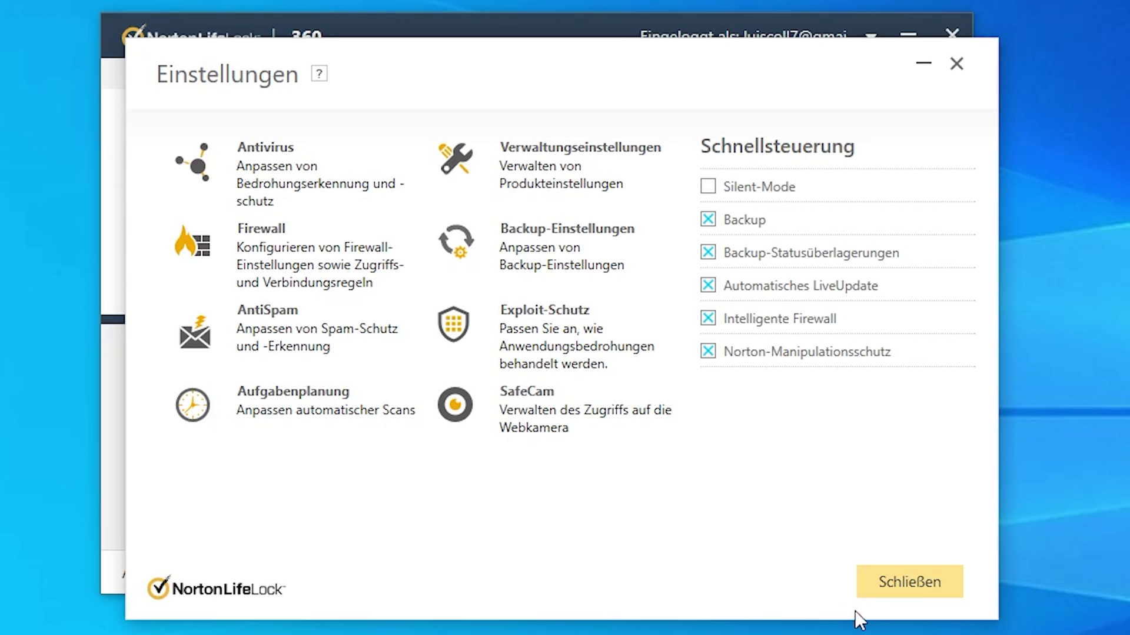
left_click(910, 583)
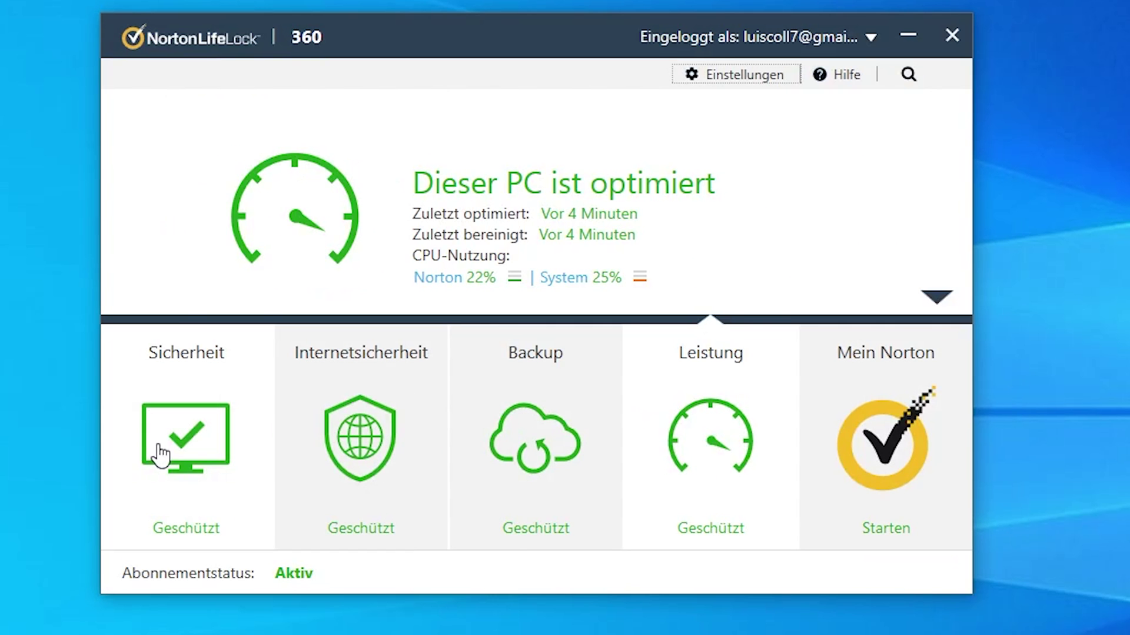
left_click(161, 458)
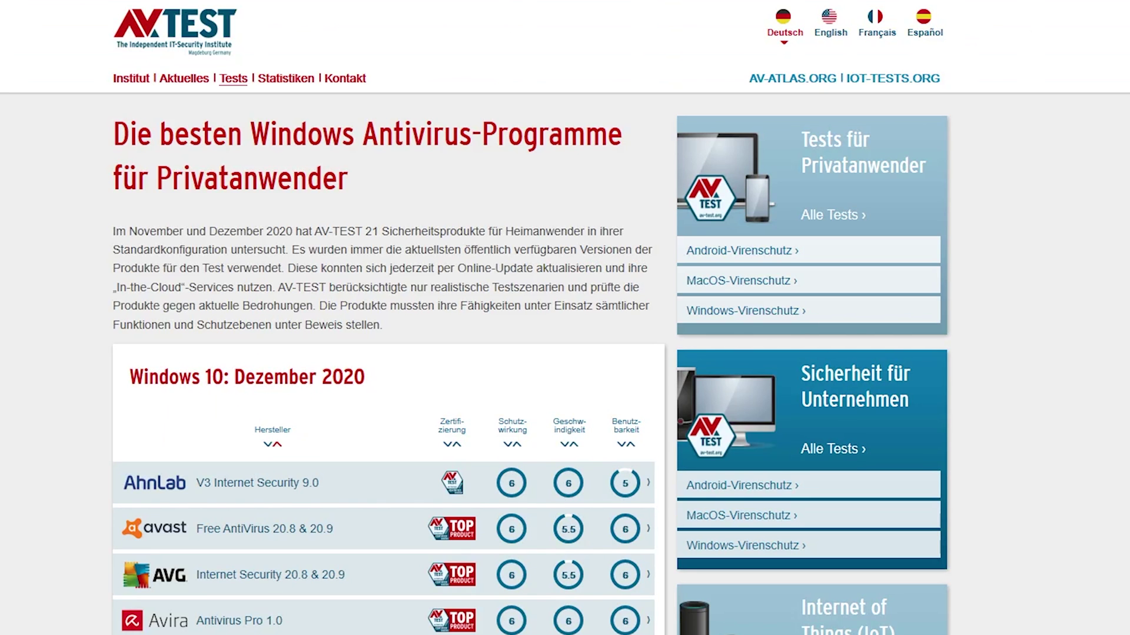
Switch to the AV-TEST website, look through its Windows 10 December 2020 antivirus ratings and open the Norton 360 22.20 report.
scroll(565, 318, "down", 2)
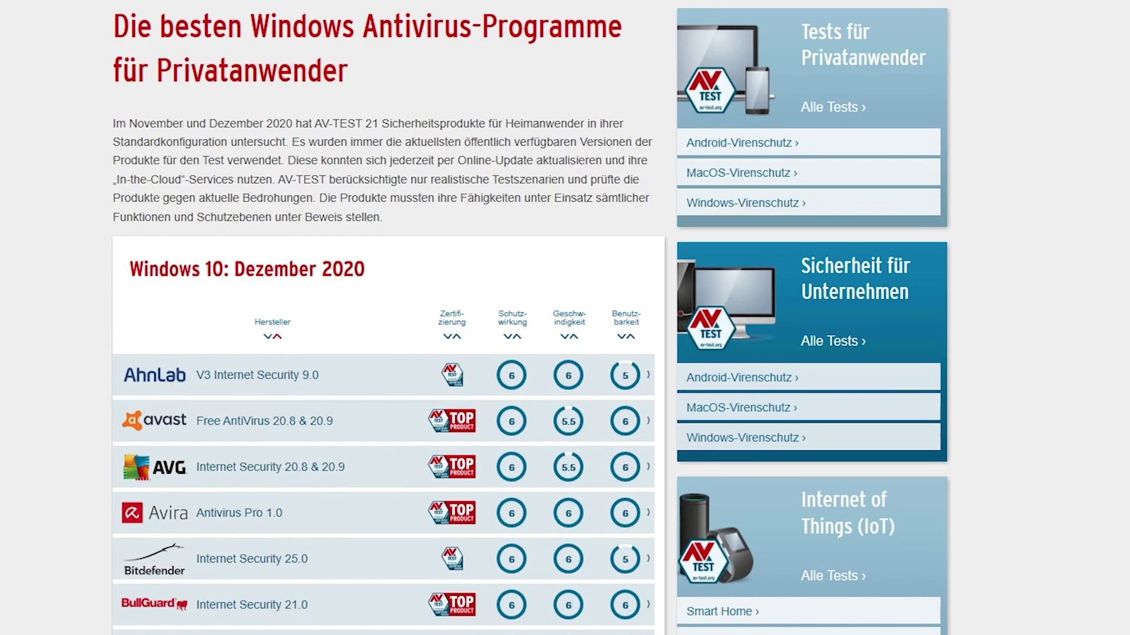
scroll(564, 317, "down", 8)
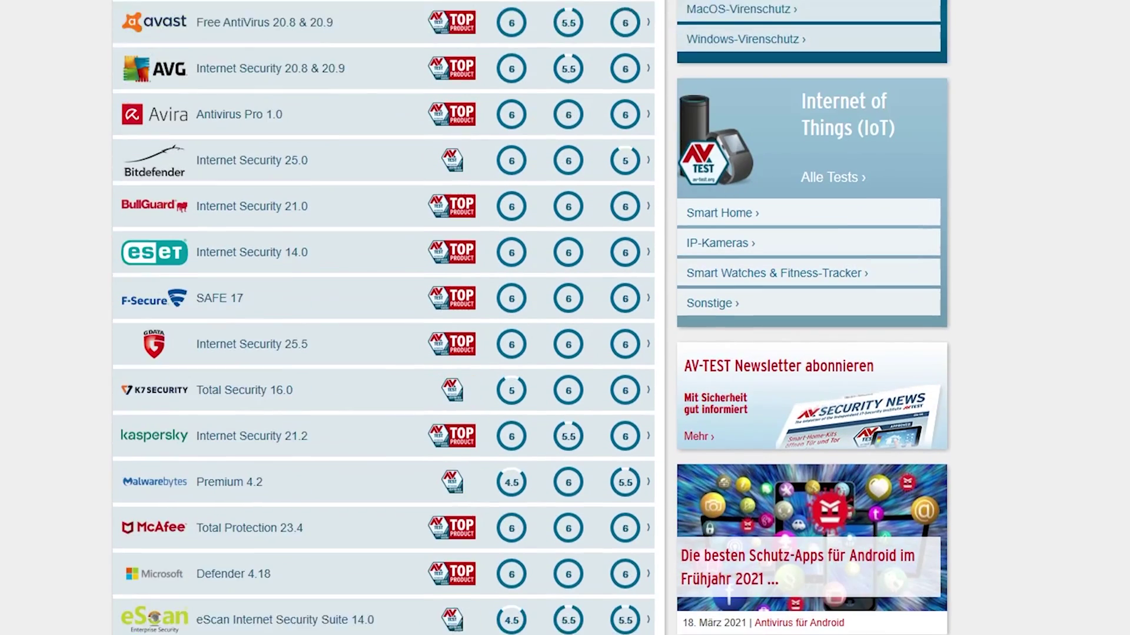
scroll(565, 318, "up", 6)
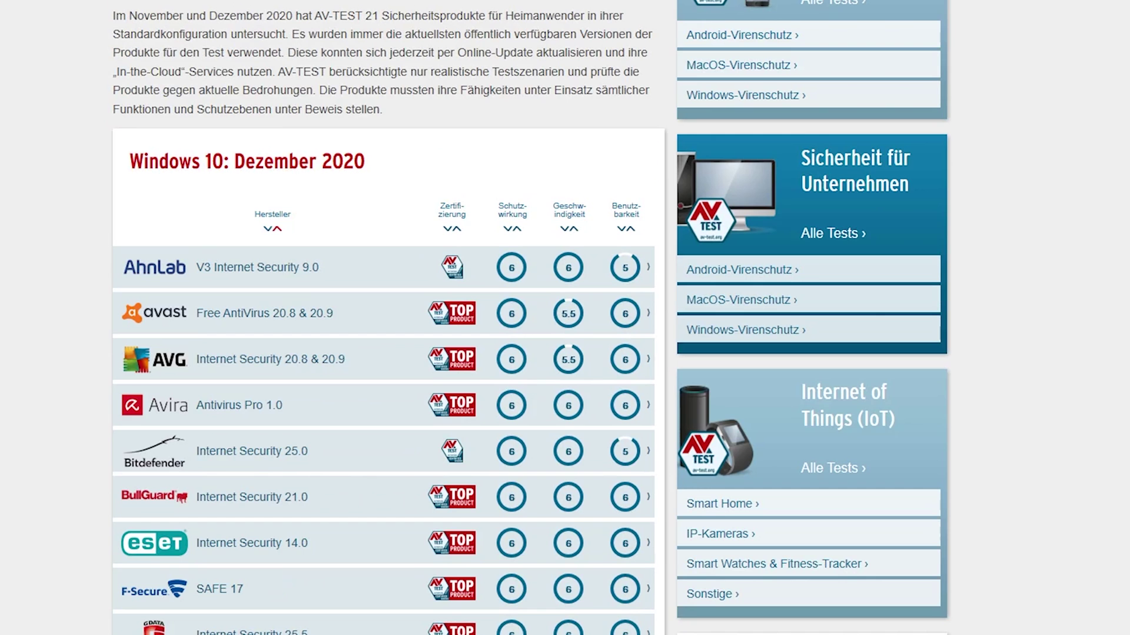
scroll(564, 318, "down", 8)
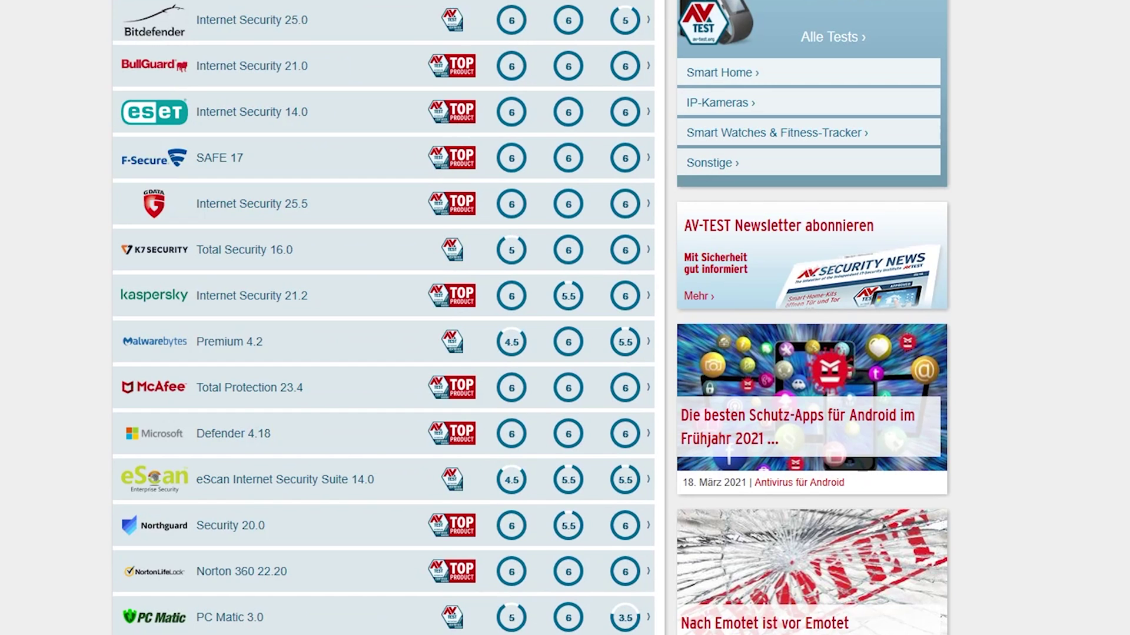
scroll(565, 318, "up", 9)
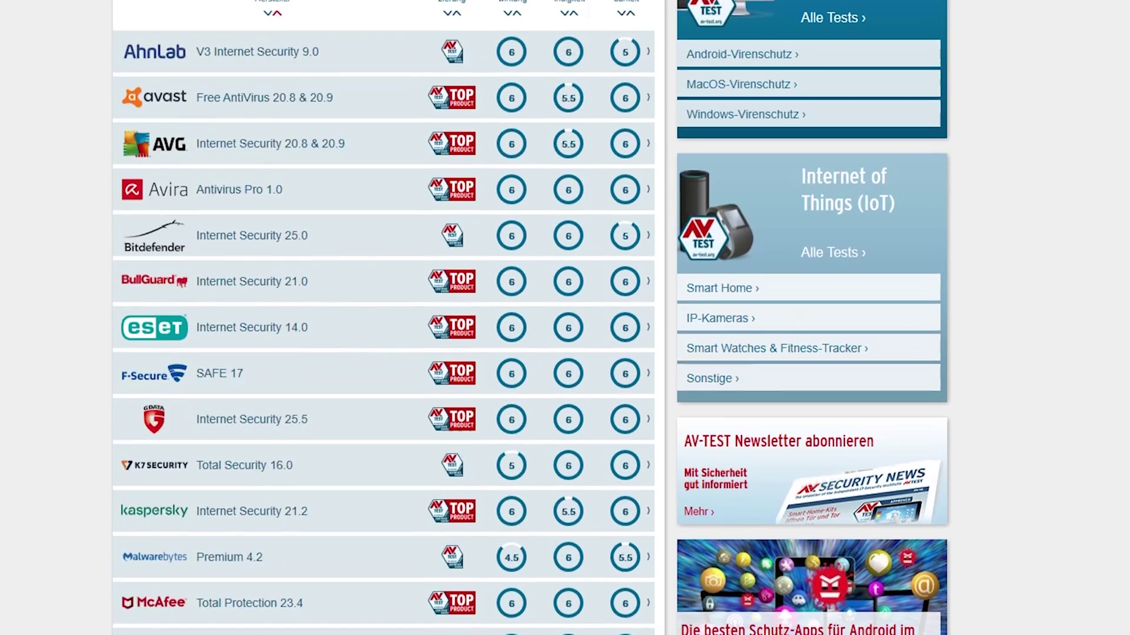
scroll(565, 318, "down", 7)
scroll(565, 318, "down", 2)
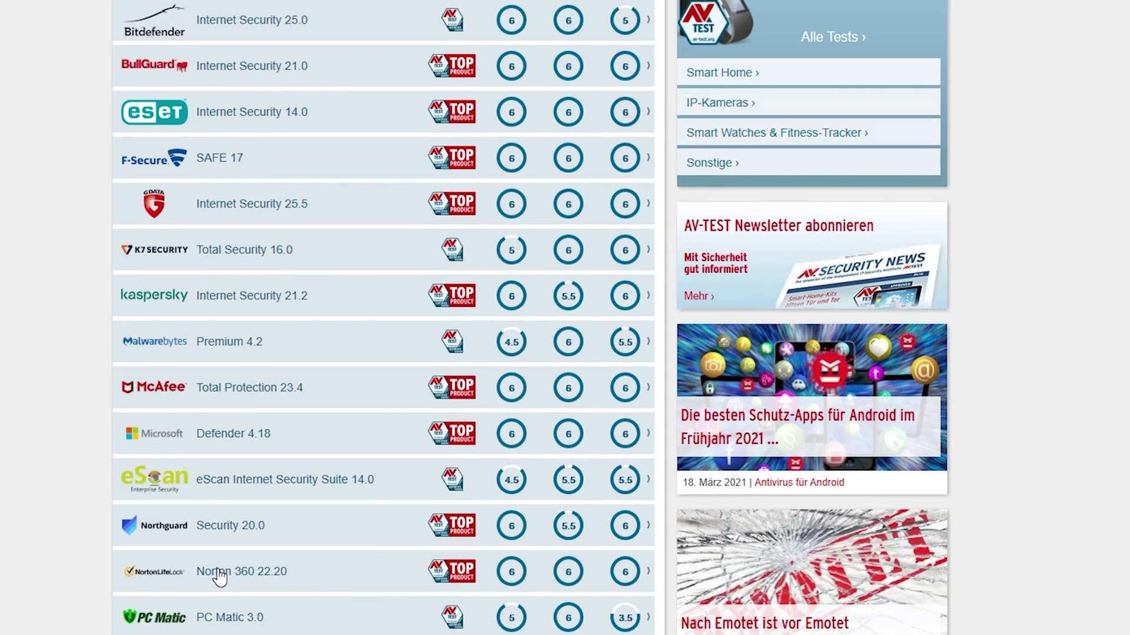
left_click(221, 574)
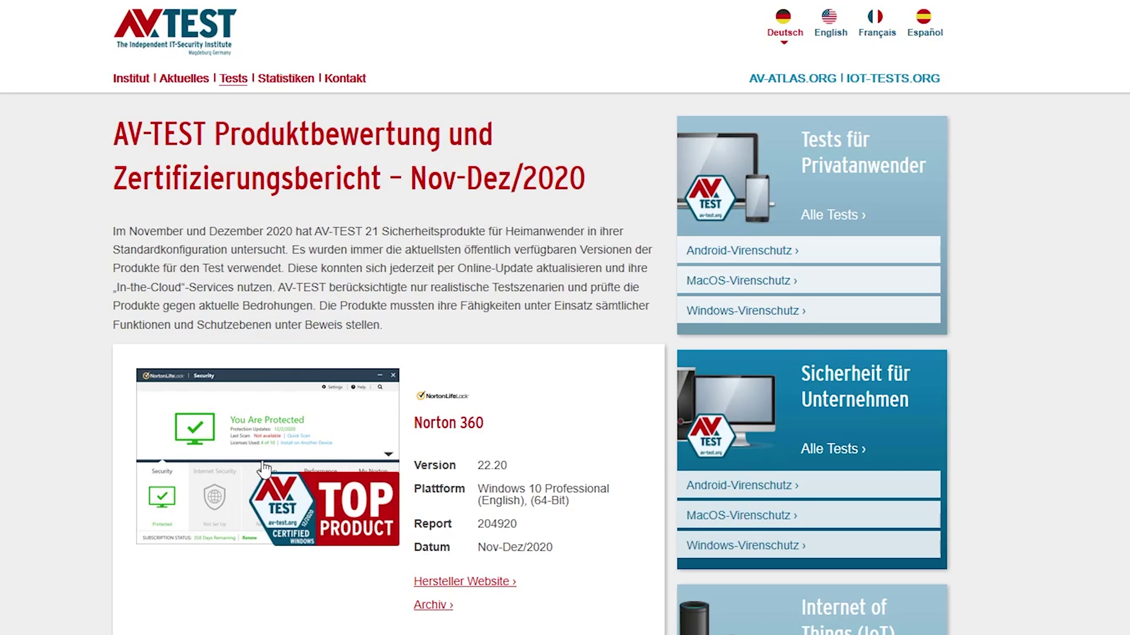
Examine the Schutzwirkung results for 0-day and widespread malware in the Norton 360 report.
scroll(291, 457, "down", 5)
scroll(290, 457, "down", 2)
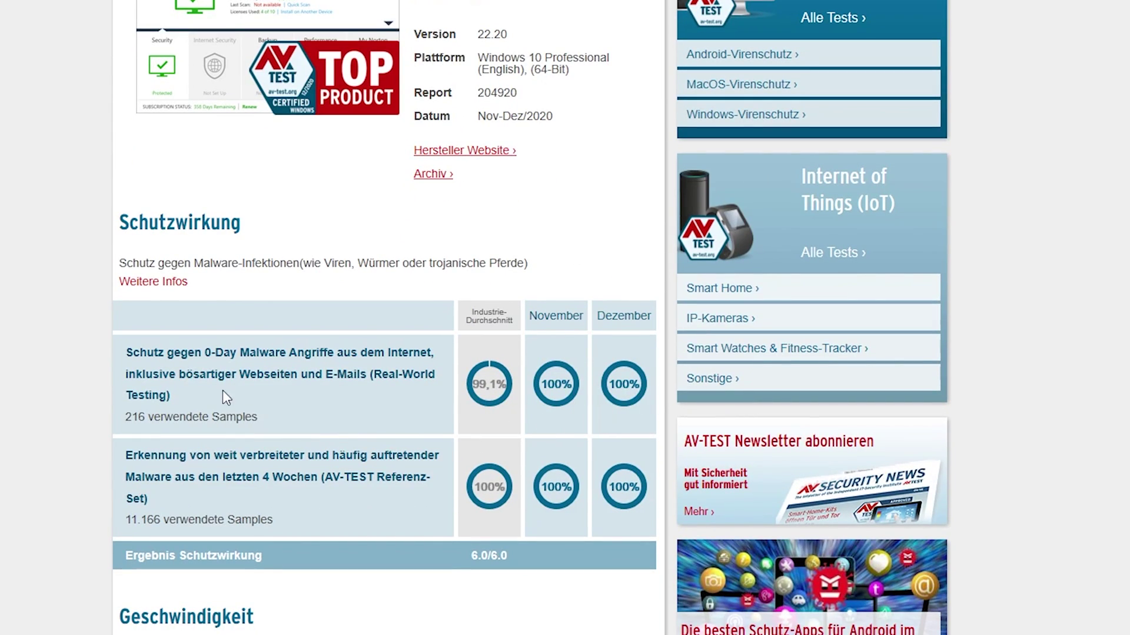
scroll(257, 389, "down", 2)
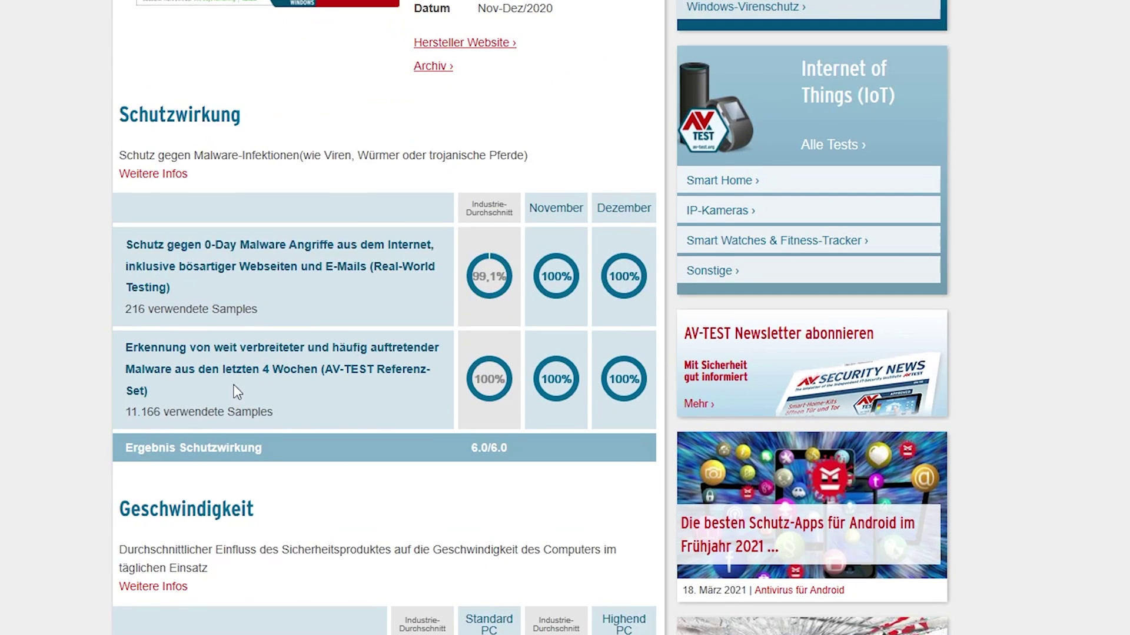
scroll(299, 392, "down", 2)
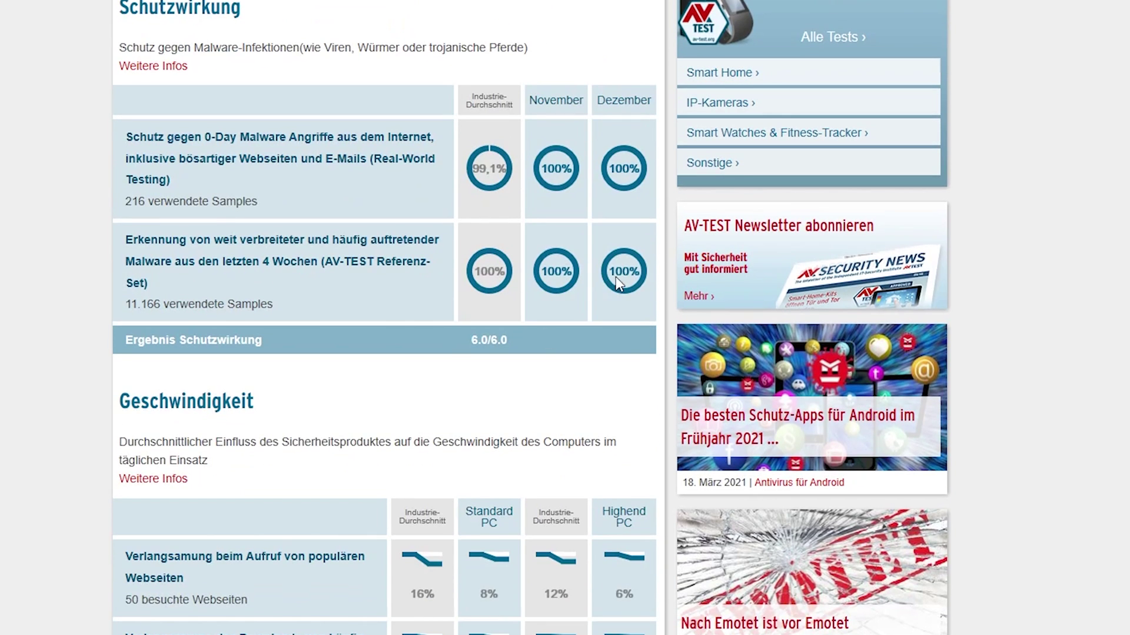
scroll(596, 312, "down", 2)
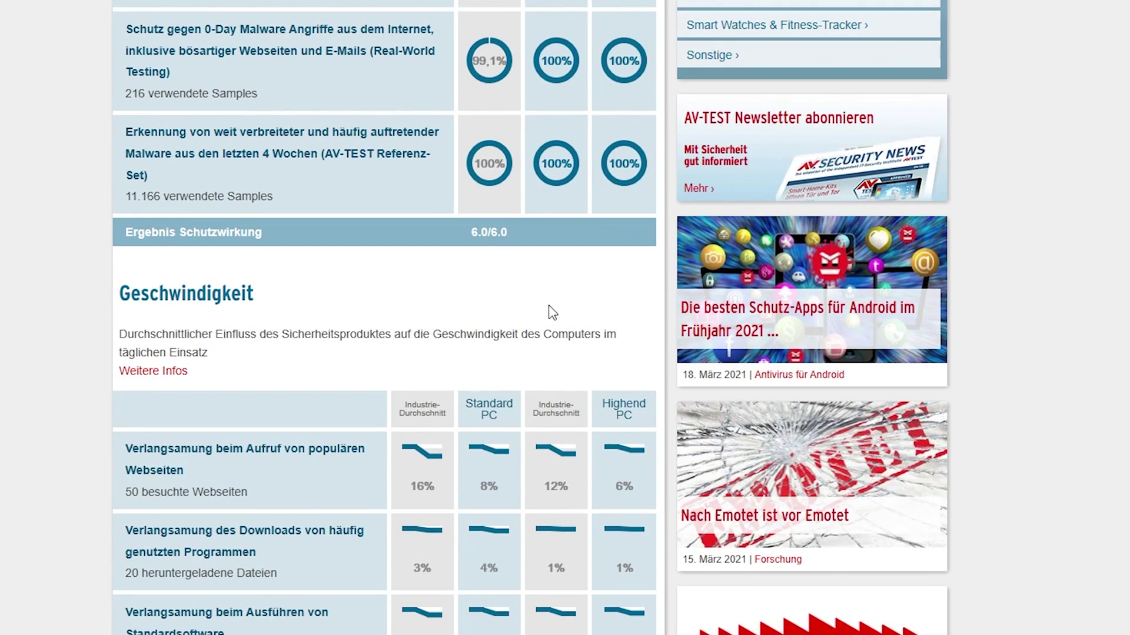
Examine the Geschwindigkeit results, from opening websites to installing programs and copying files, against the industry average.
scroll(489, 354, "down", 2)
scroll(433, 373, "down", 2)
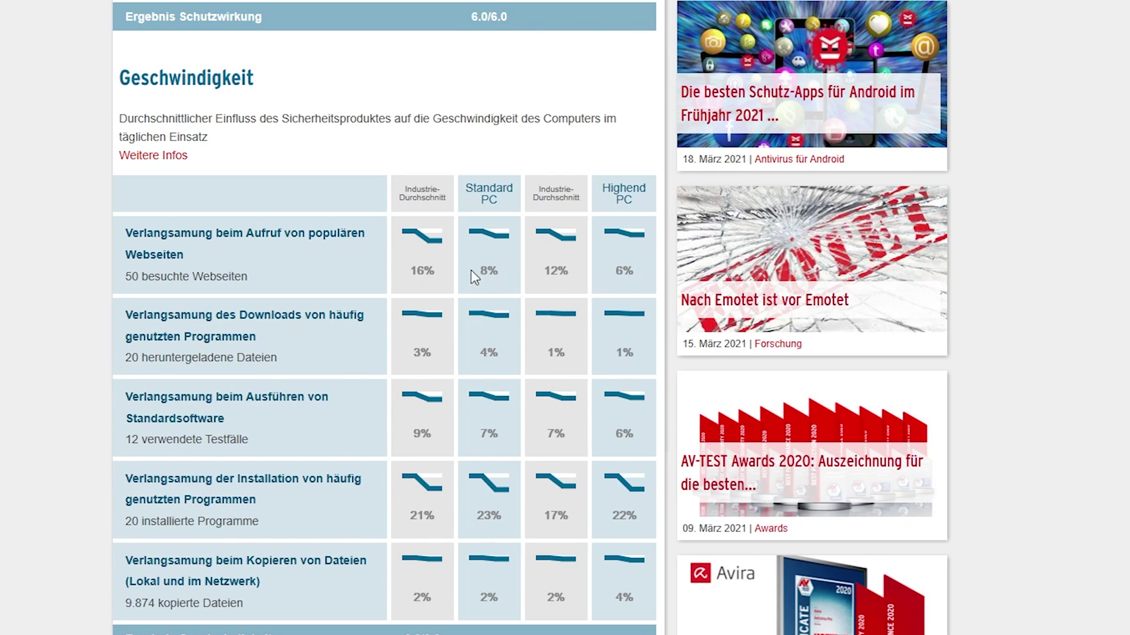
scroll(501, 265, "down", 2)
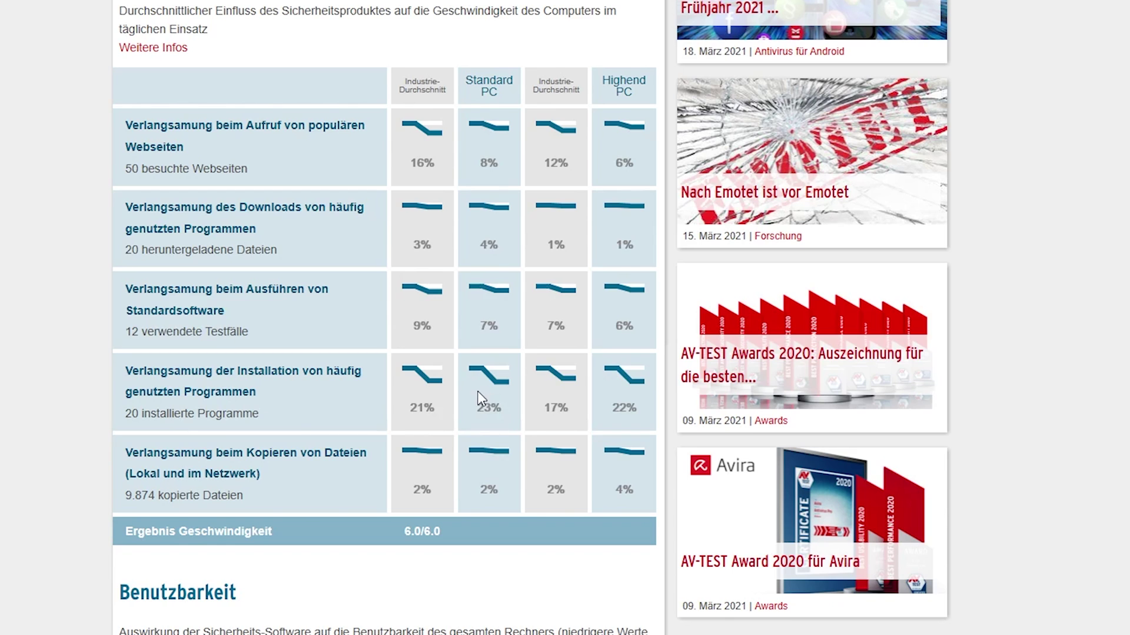
scroll(497, 419, "down", 2)
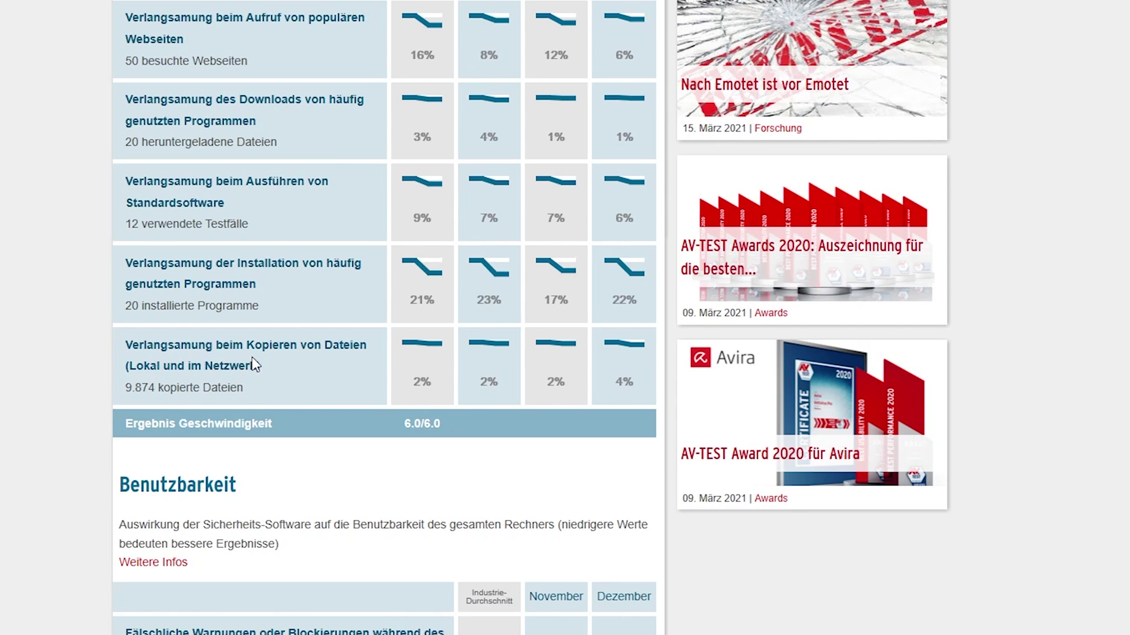
scroll(459, 370, "down", 2)
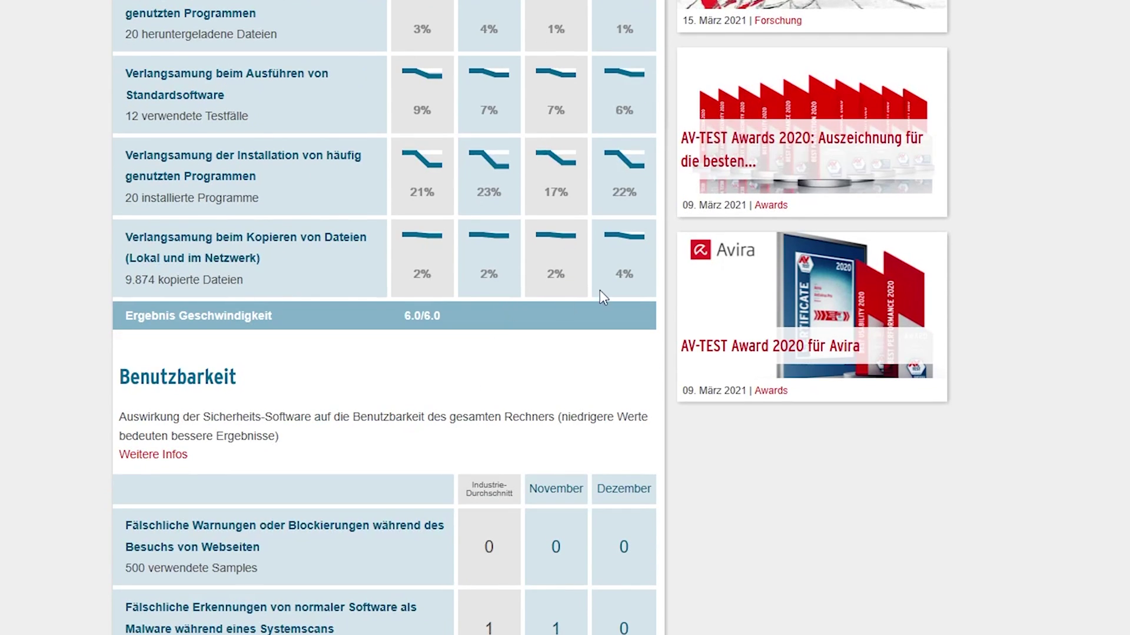
scroll(530, 283, "down", 2)
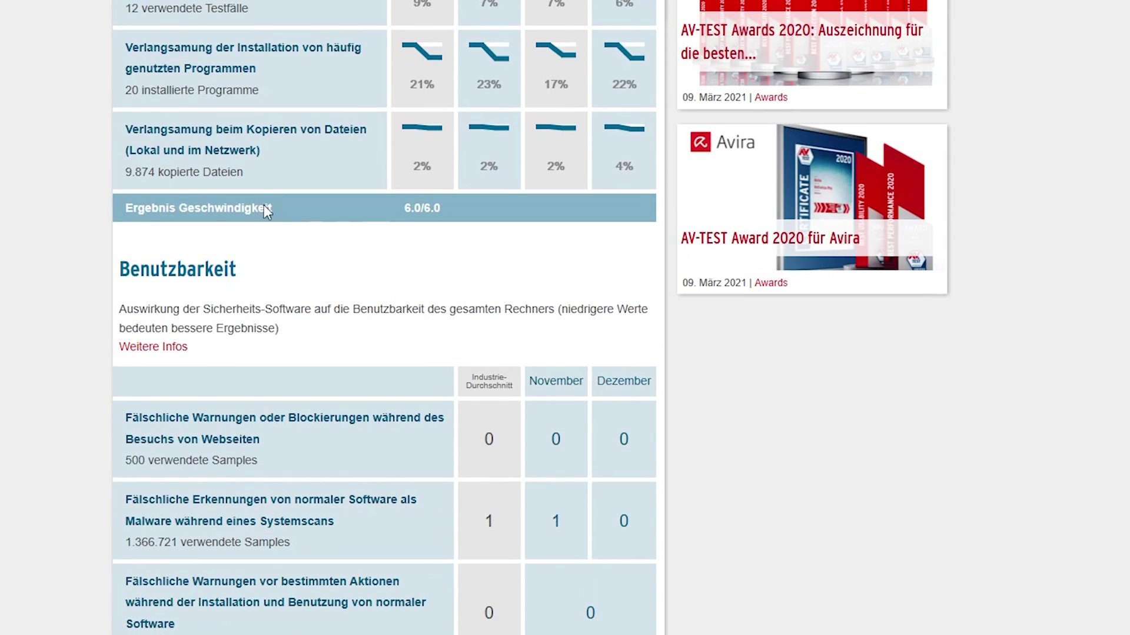
Examine the Benutzbarkeit results and highlight the sample count for normal software falsely detected as malware during system scans.
scroll(264, 210, "down", 2)
scroll(336, 318, "down", 2)
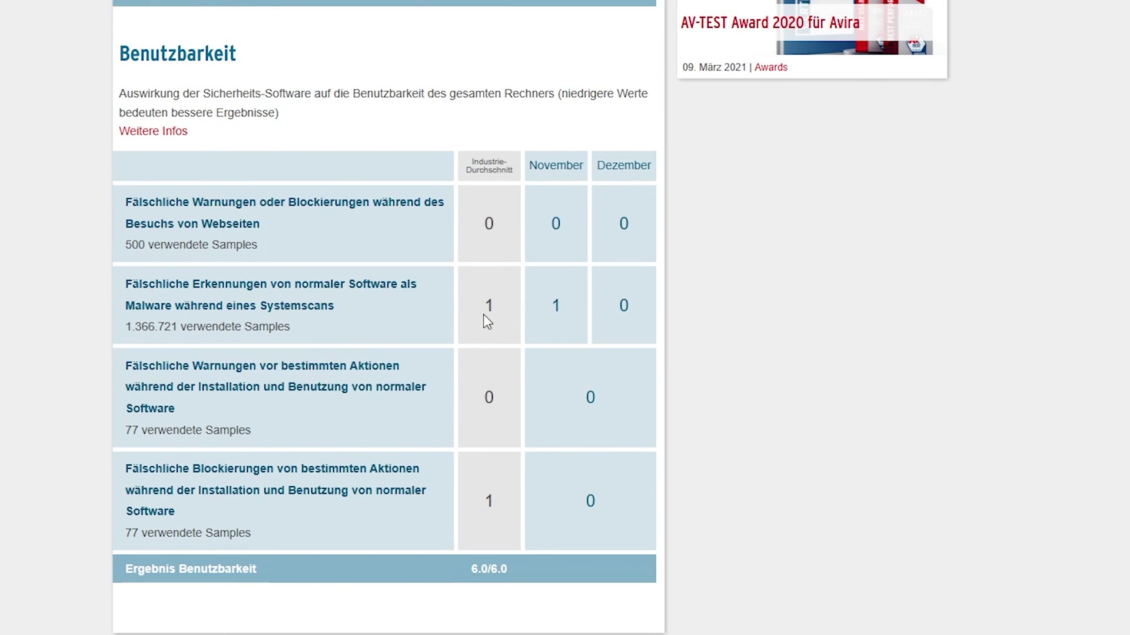
scroll(446, 306, "down", 2)
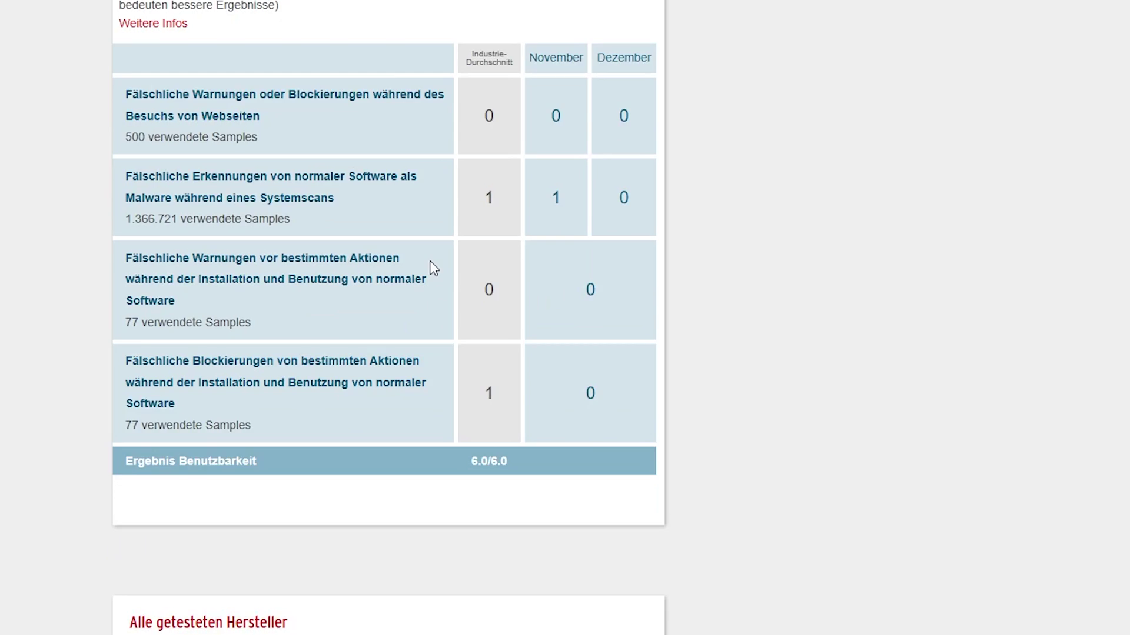
scroll(441, 288, "up", 2)
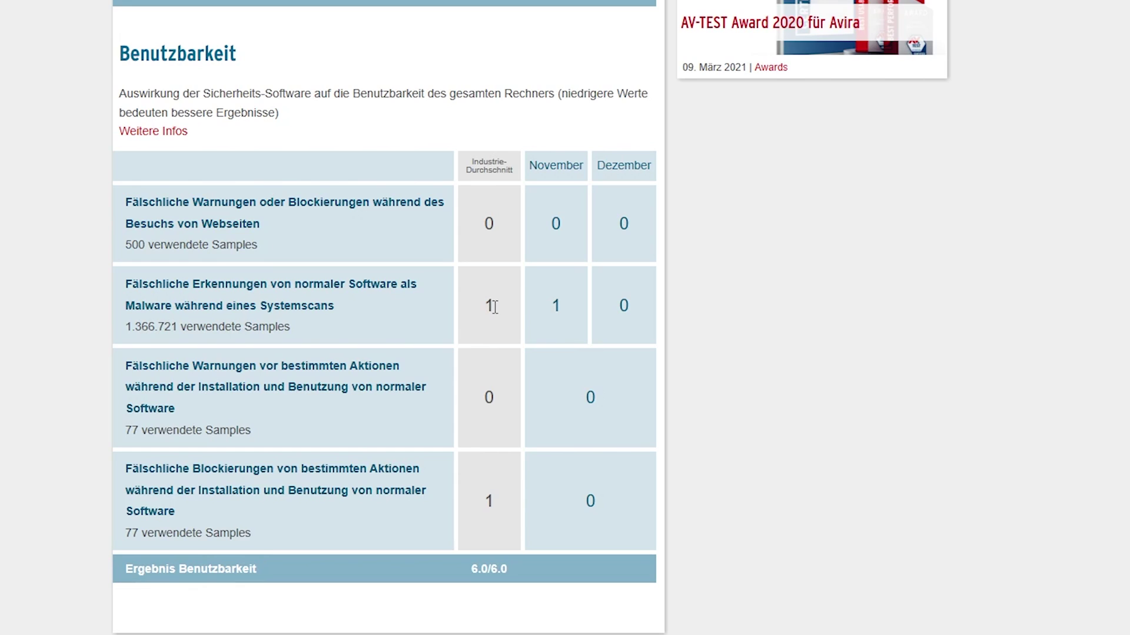
left_click_drag(126, 330, 188, 332)
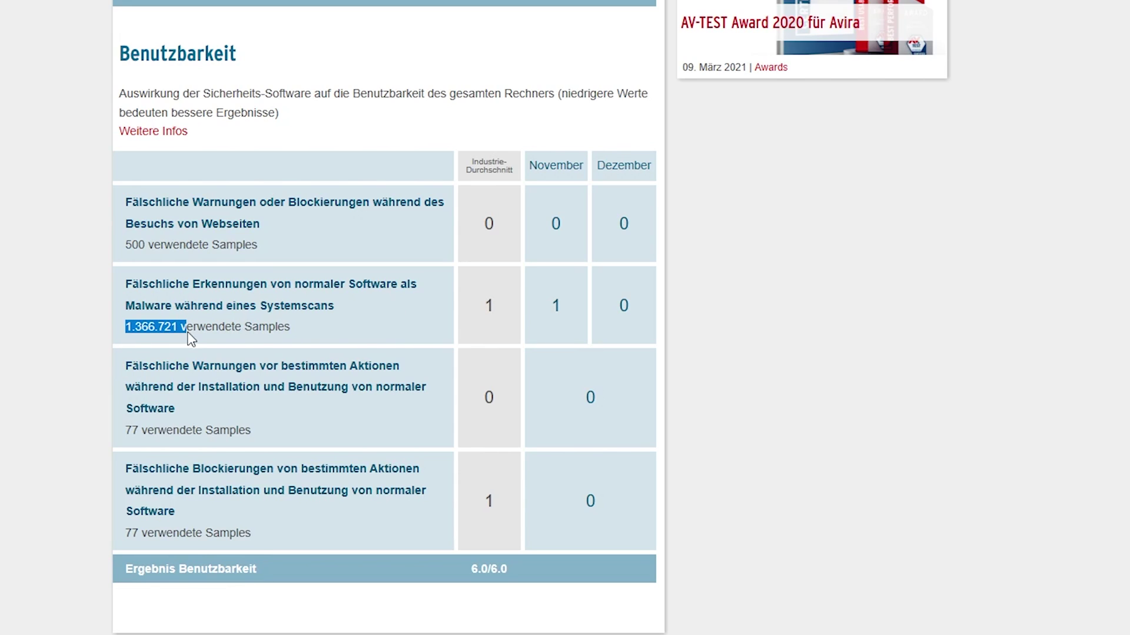
left_click(132, 334)
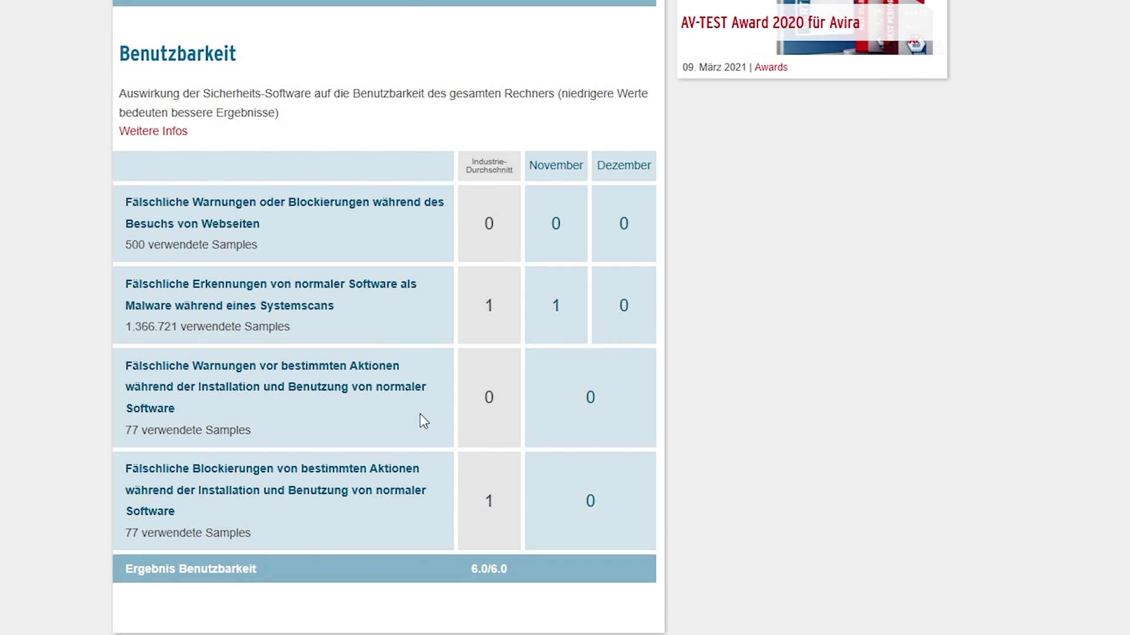
scroll(410, 421, "down", 2)
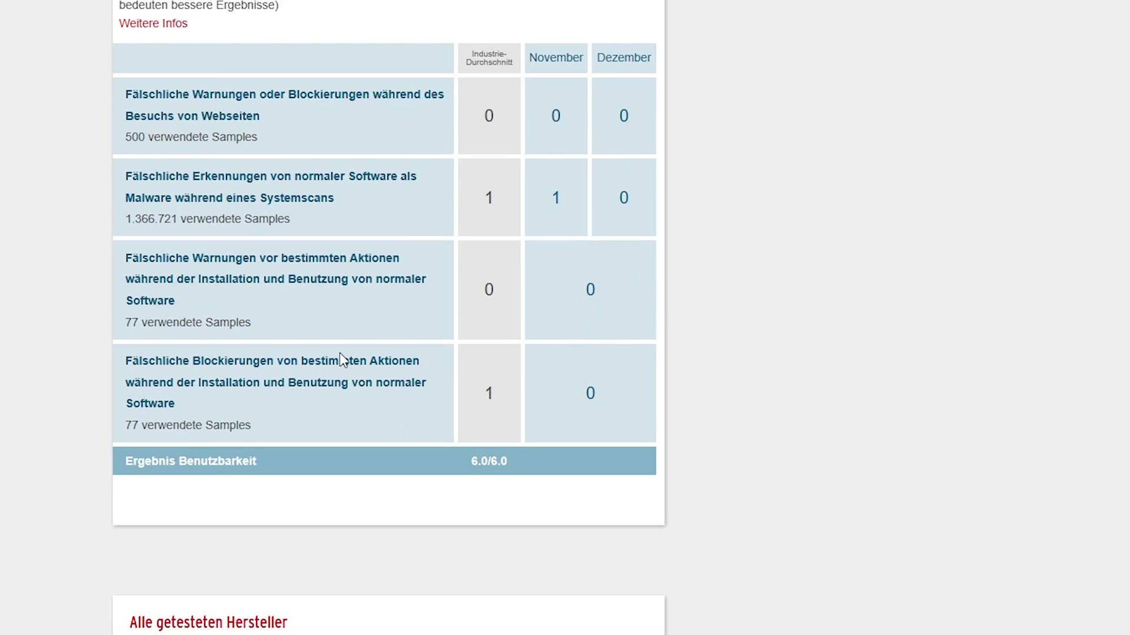
Return to the report's product details and highlight the test date, Nov-Dez/2020.
scroll(480, 444, "down", 6)
scroll(479, 457, "up", 18)
scroll(516, 523, "up", 12)
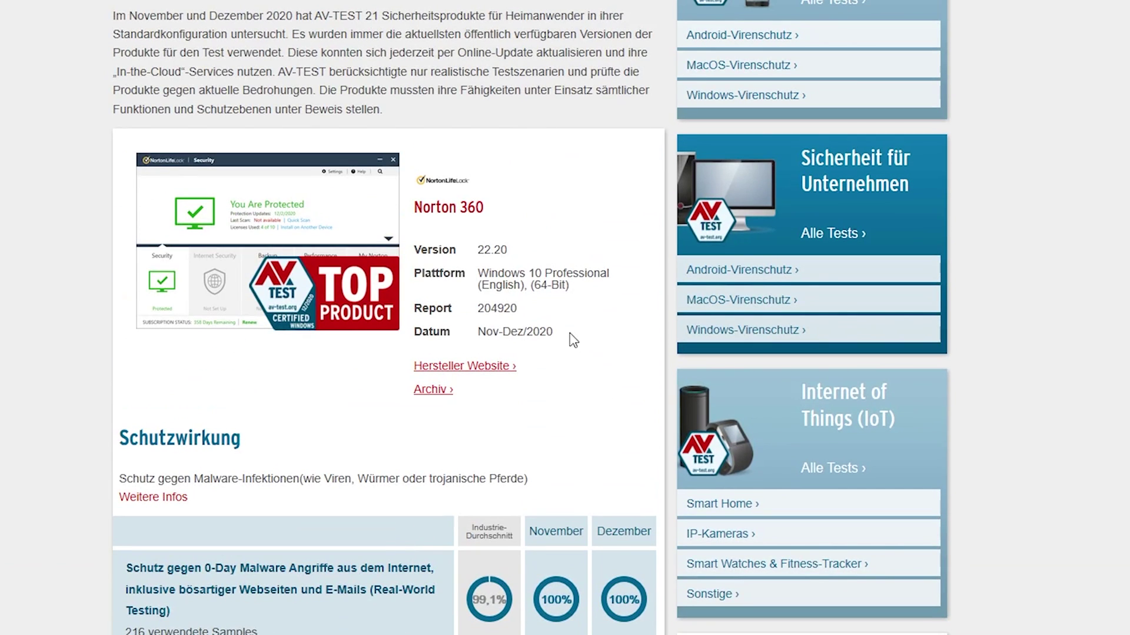
left_click_drag(556, 333, 478, 334)
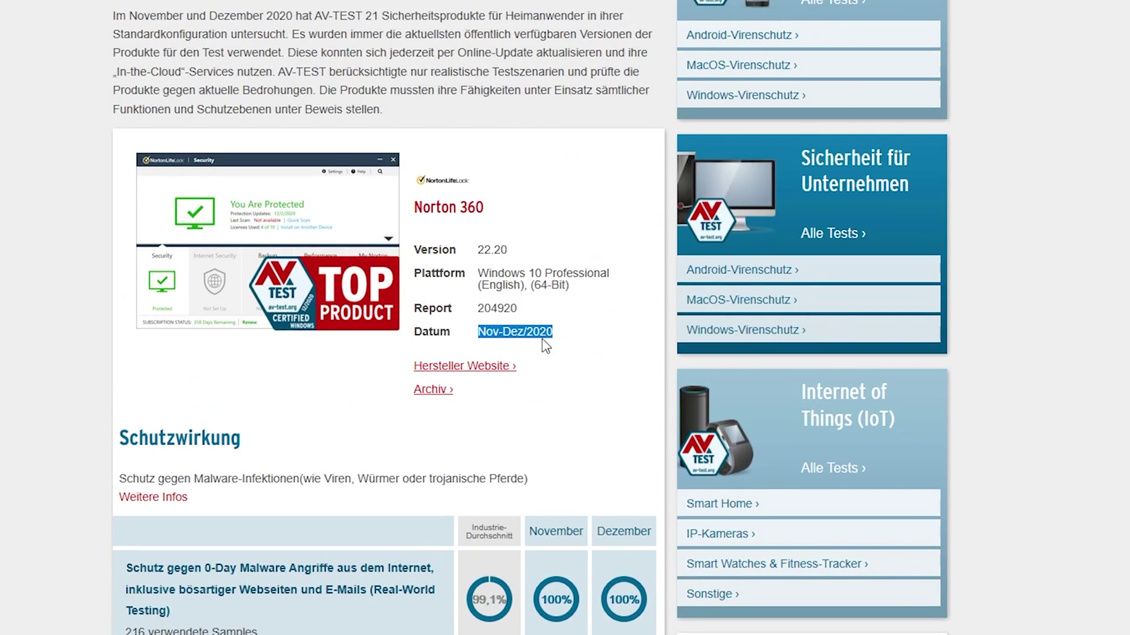
left_click(588, 348)
Review the Geschwindigkeit and Benutzbarkeit results again and close the Norton Safe Web rating popup.
scroll(459, 519, "down", 7)
scroll(458, 519, "down", 10)
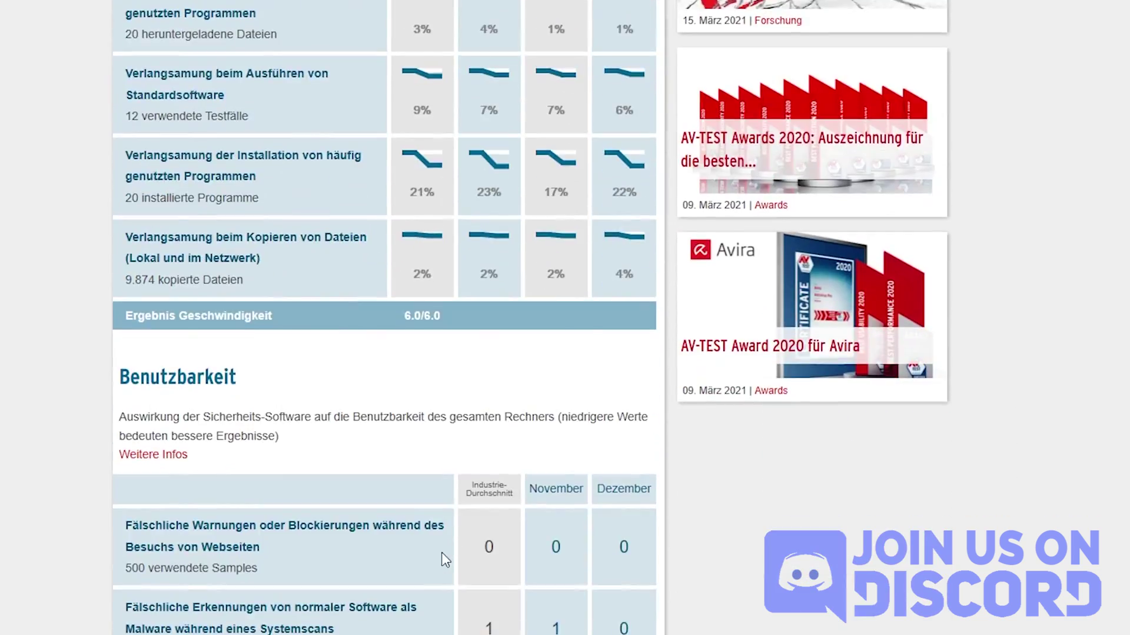
scroll(442, 556, "down", 10)
scroll(320, 428, "up", 7)
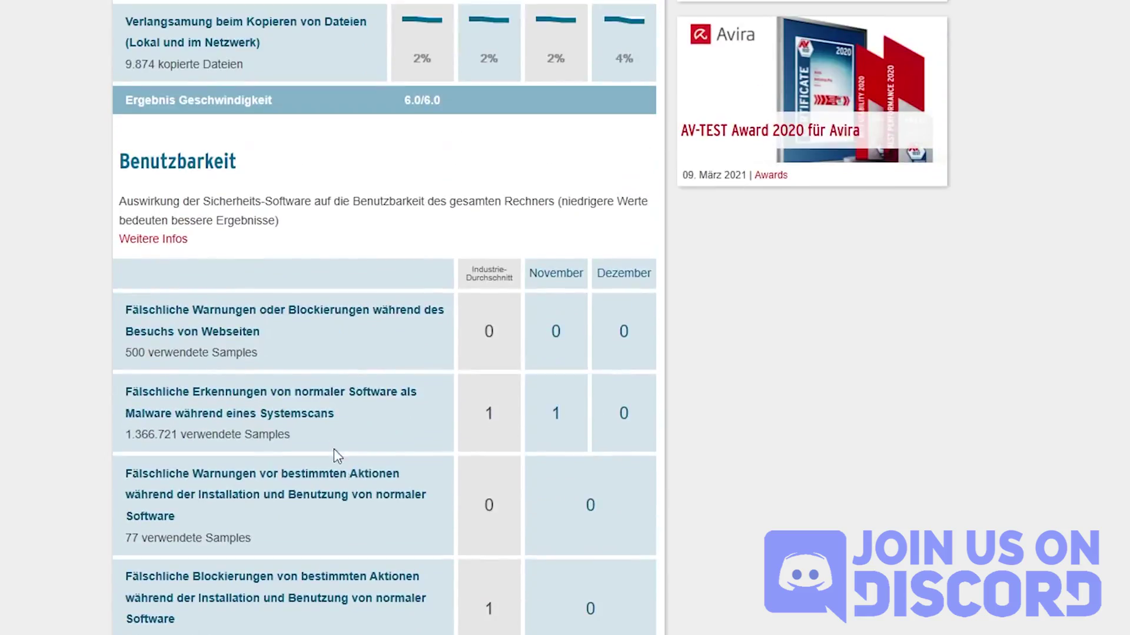
scroll(331, 442, "up", 4)
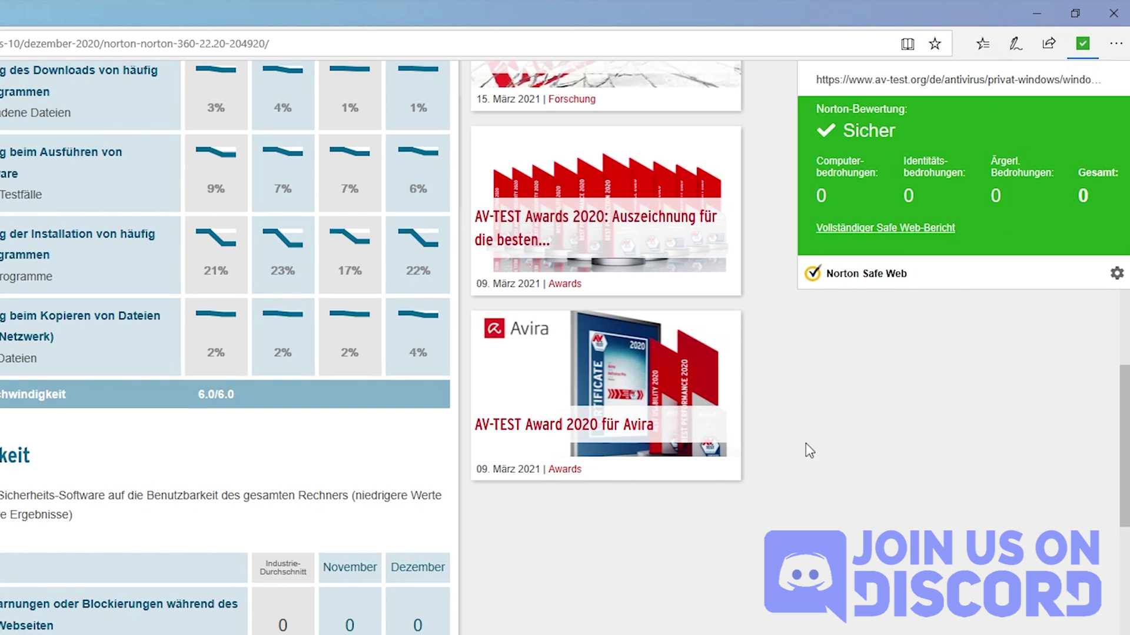
left_click(807, 446)
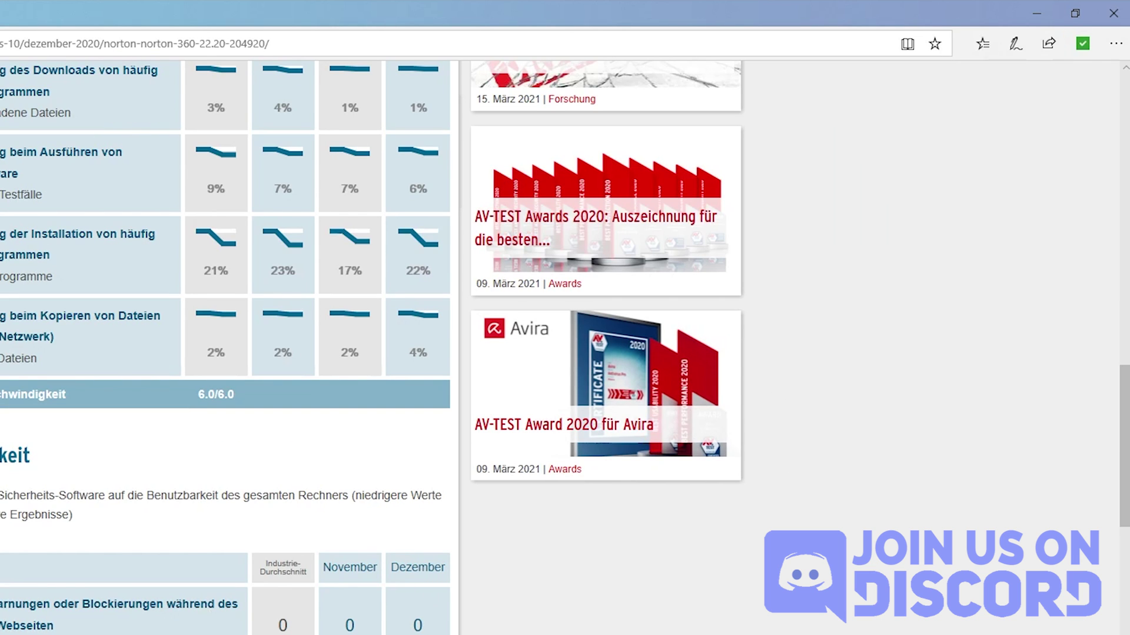